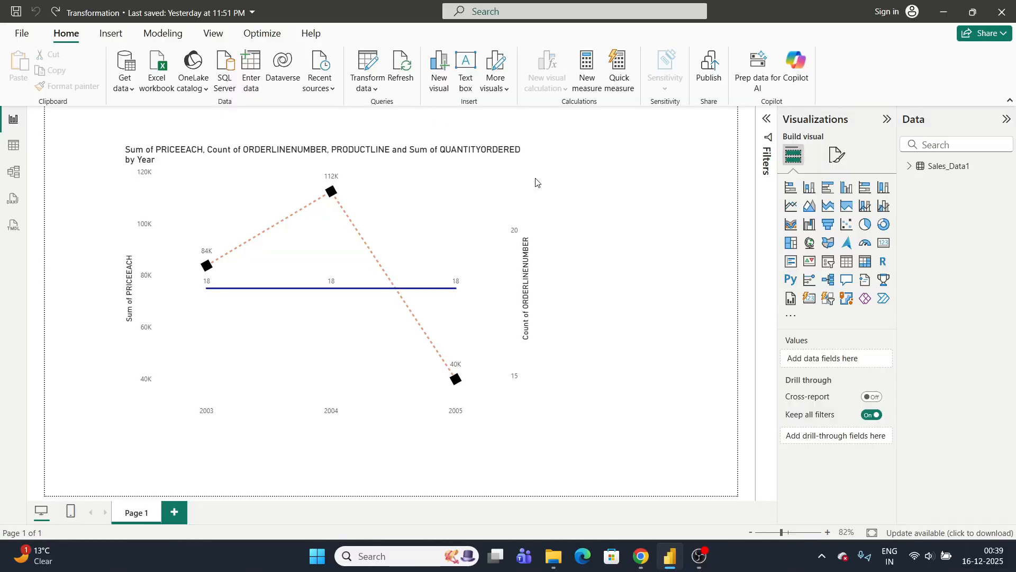
# - Convert the line chart into a ribbon chart and review its assigned fields
pyautogui.click(498, 160)
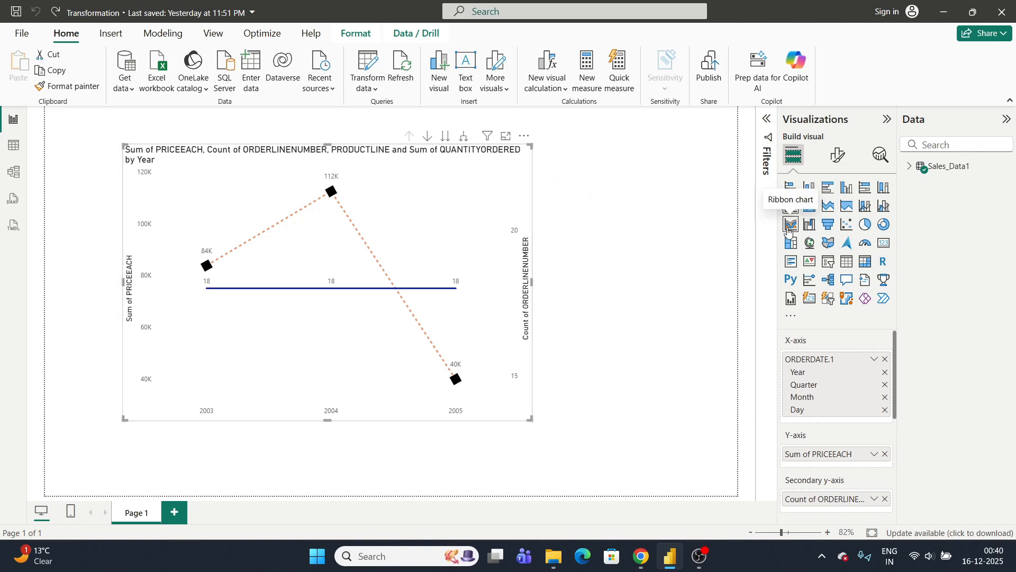
pyautogui.click(791, 225)
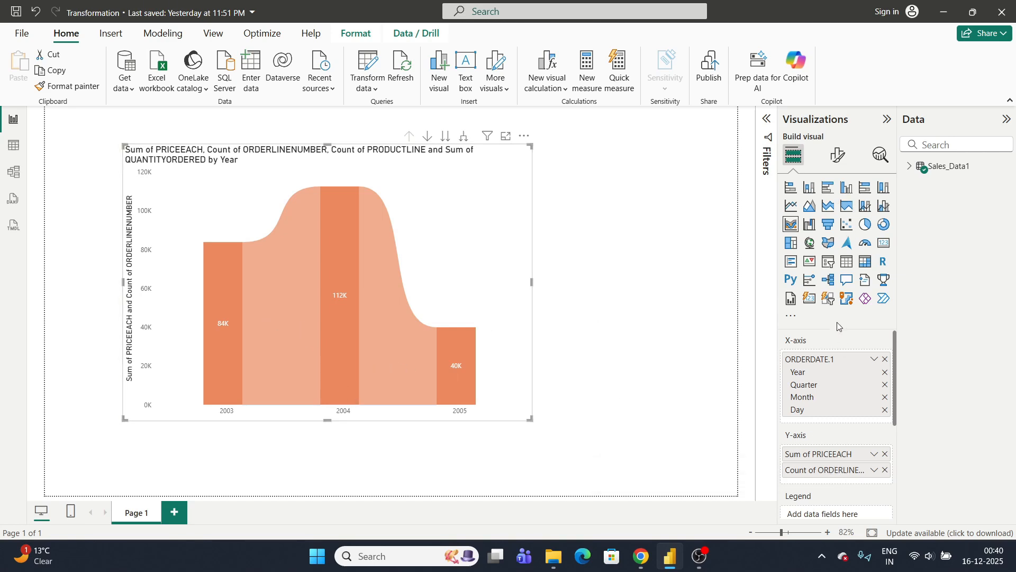
pyautogui.scroll(-3, 816, 432)
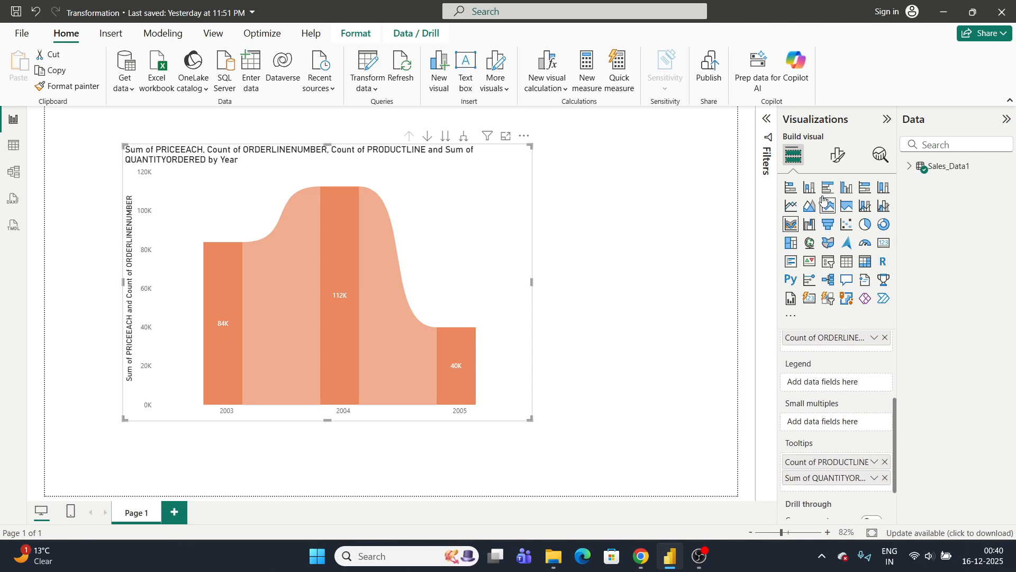
# - Turn off the ribbons in the ribbon chart's visual formatting
pyautogui.click(838, 154)
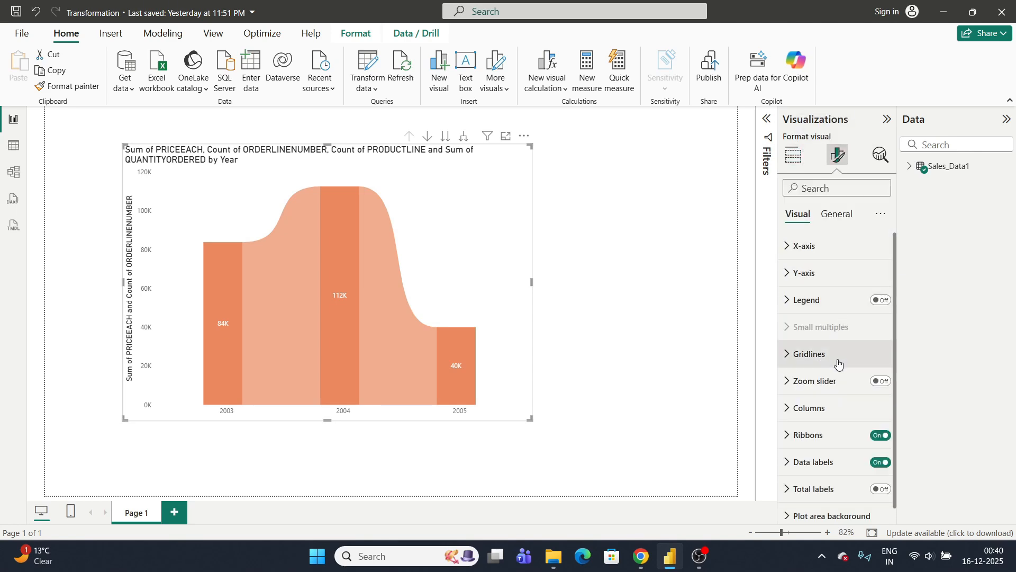
pyautogui.click(847, 435)
pyautogui.click(881, 435)
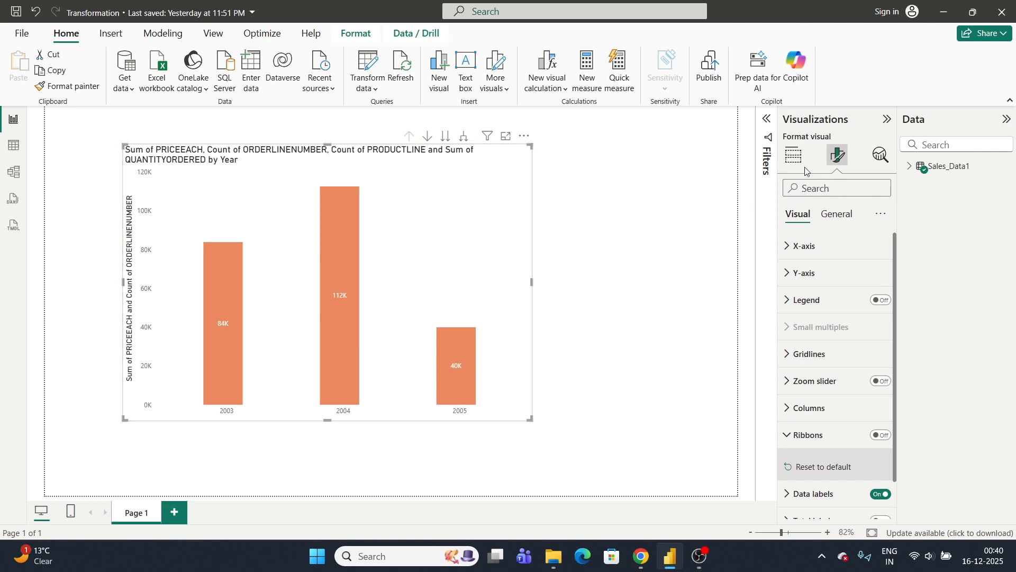
# - Try the visual as 100% stacked column, 100% stacked bar and clustered column charts for comparison, returning it to a ribbon chart
pyautogui.click(794, 155)
pyautogui.click(883, 189)
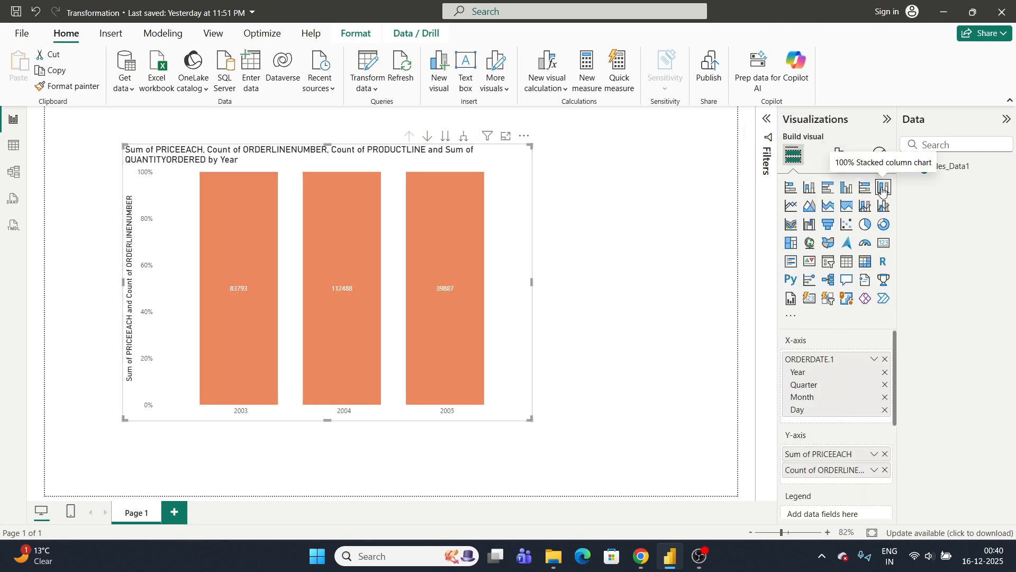
pyautogui.click(865, 187)
pyautogui.click(847, 187)
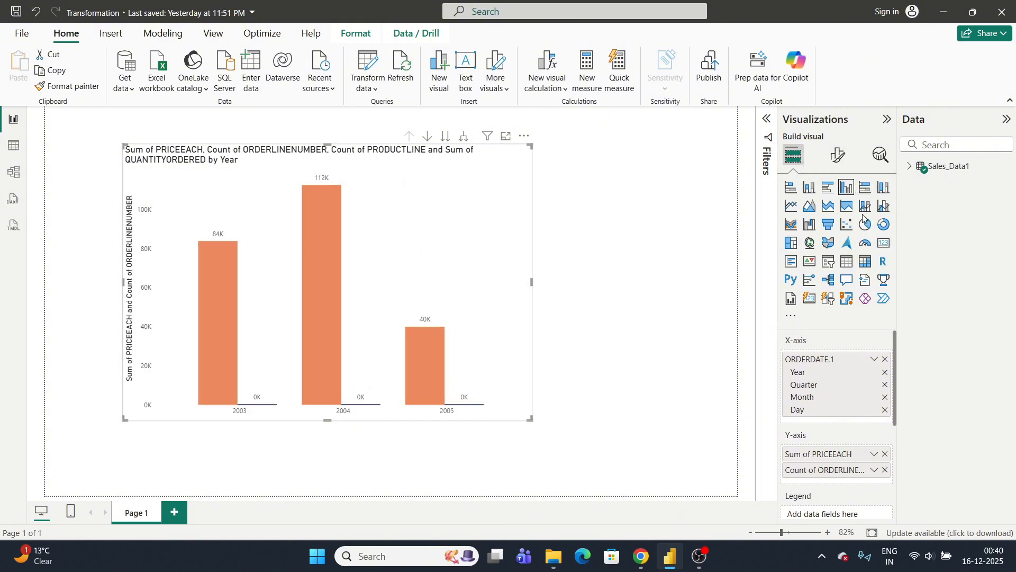
pyautogui.click(791, 224)
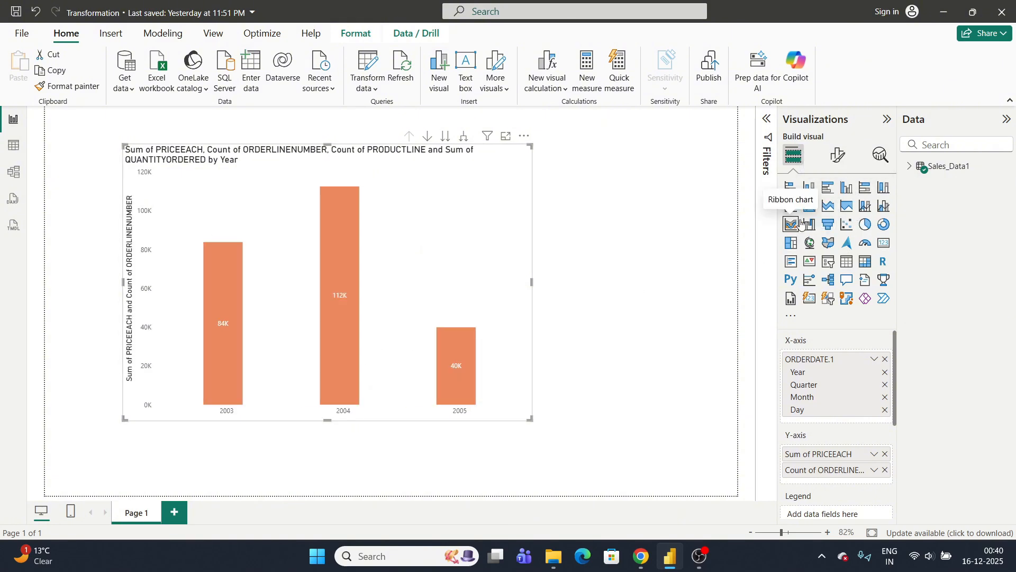
pyautogui.click(846, 188)
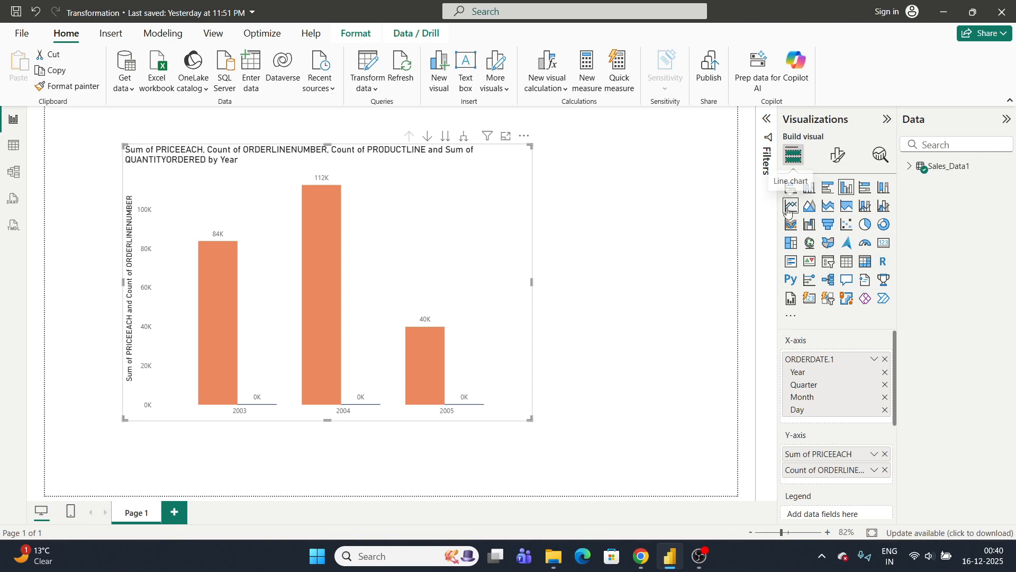
pyautogui.click(793, 226)
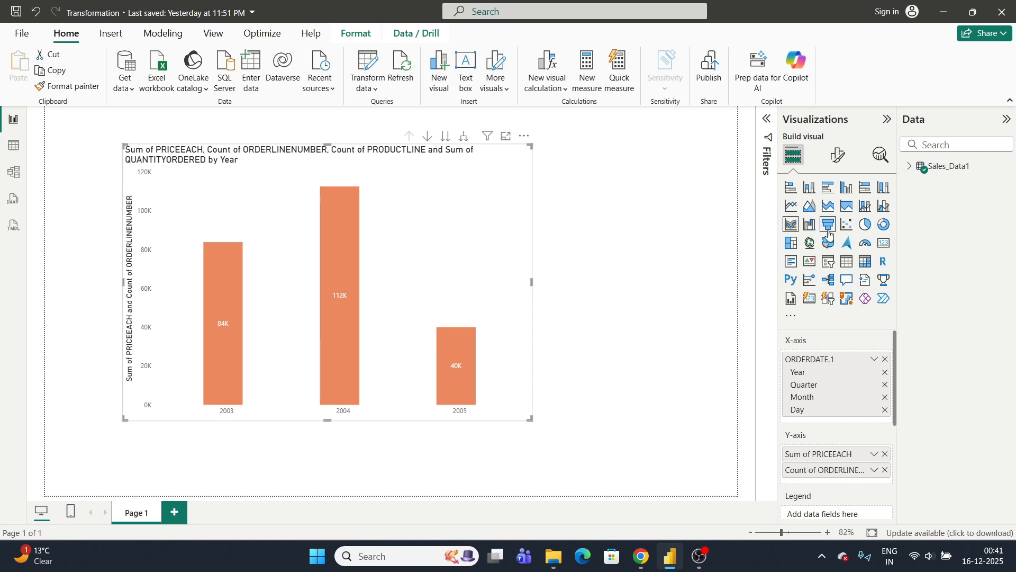
# - Turn the ribbons back on in the ribbon chart's formatting
pyautogui.click(838, 157)
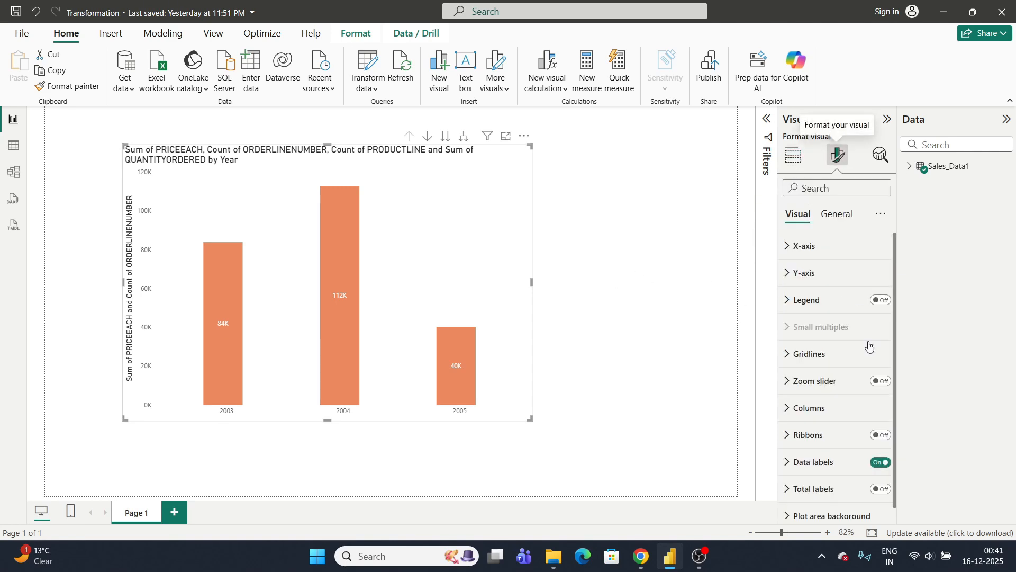
pyautogui.click(881, 436)
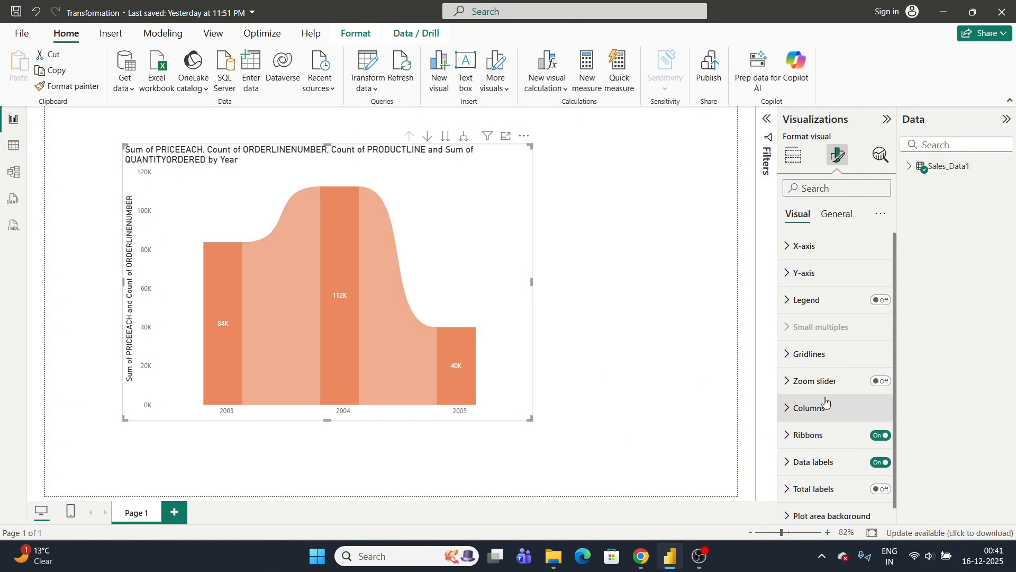
pyautogui.scroll(-1, 818, 378)
# - Examine the tooltips of the yearly columns and the connecting ribbons to compare Sum of PRICEEACH between 2003, 2004 and 2005
pyautogui.moveTo(361, 300)
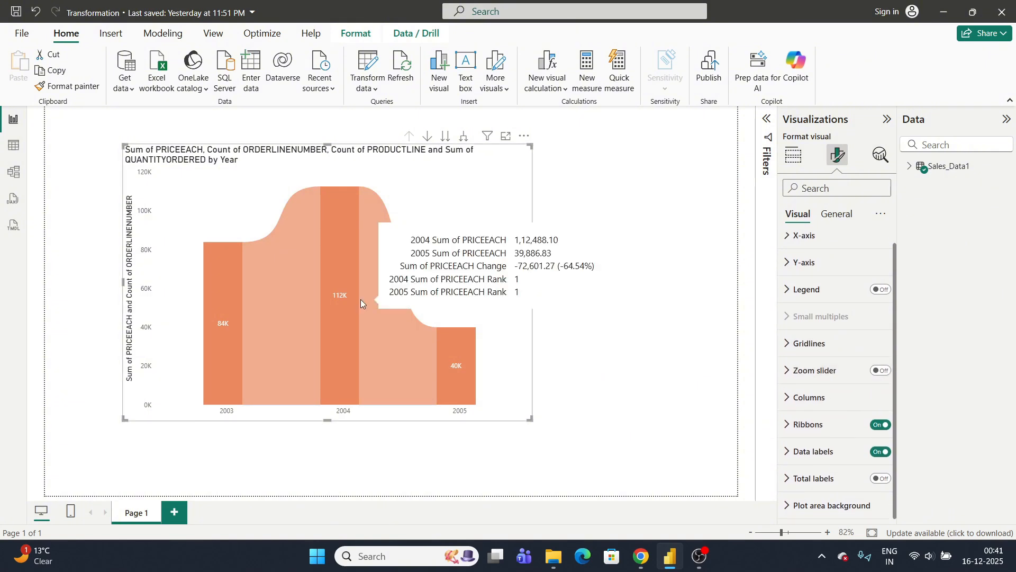
pyautogui.moveTo(208, 243)
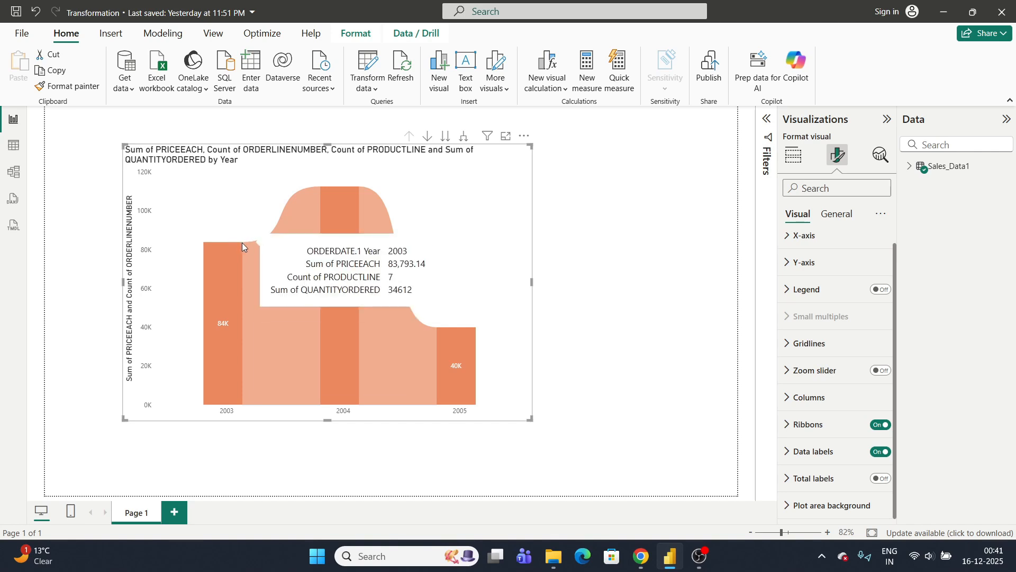
pyautogui.moveTo(321, 188)
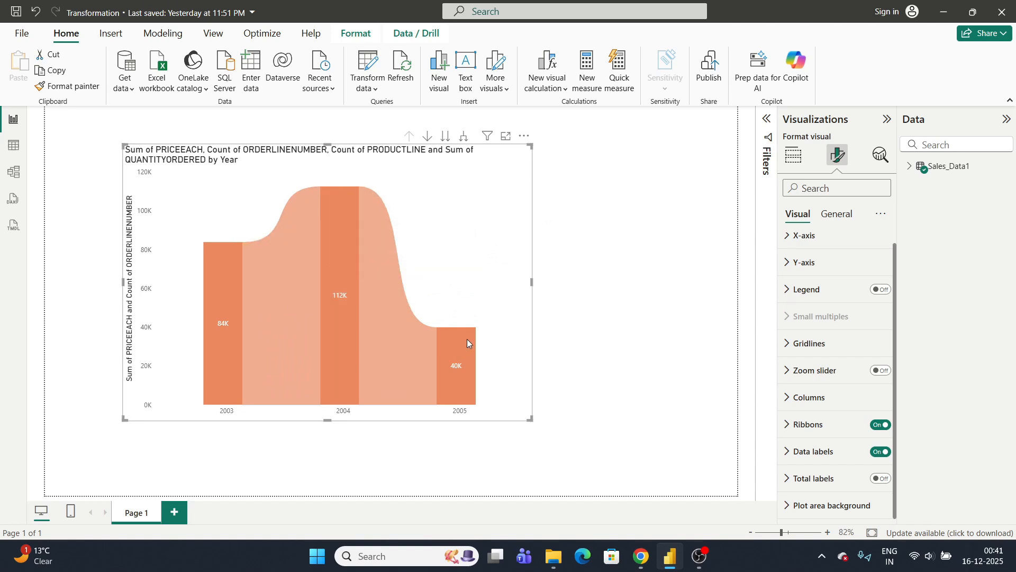
pyautogui.moveTo(467, 341)
pyautogui.moveTo(242, 245)
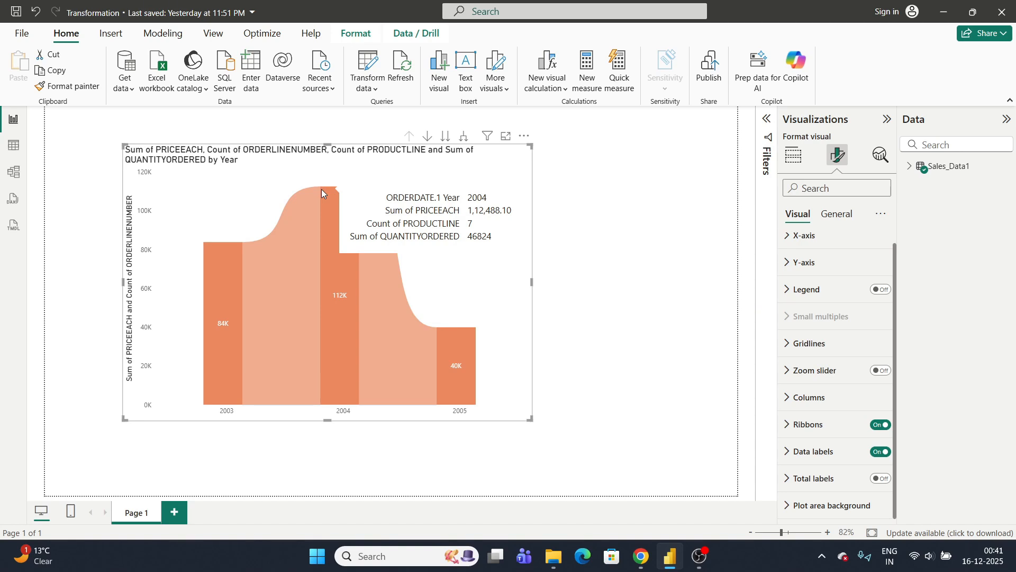
pyautogui.moveTo(368, 213)
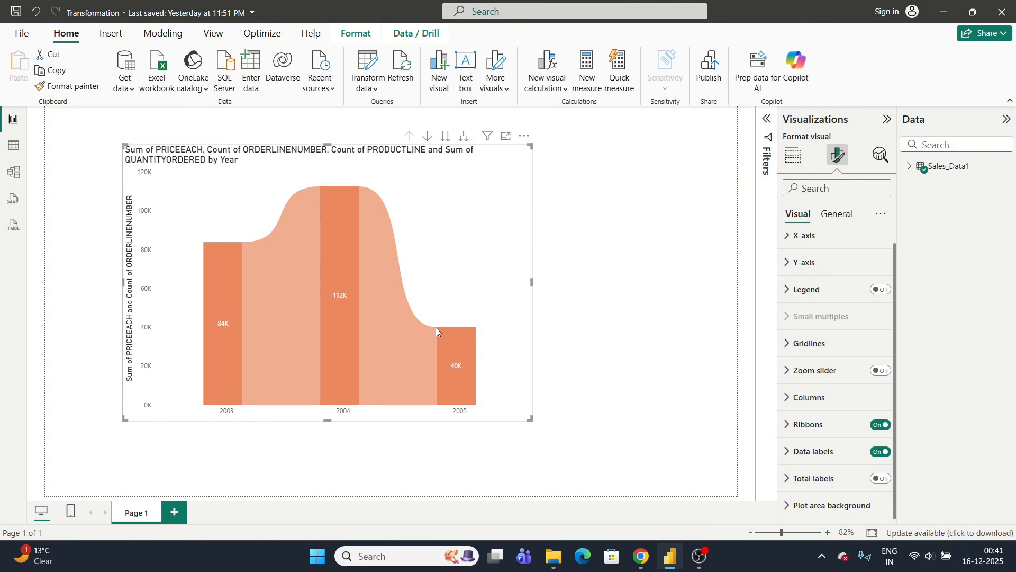
# - Review the ribbon chart's assigned fields and turn on its legend
pyautogui.click(794, 155)
pyautogui.scroll(-5, 829, 407)
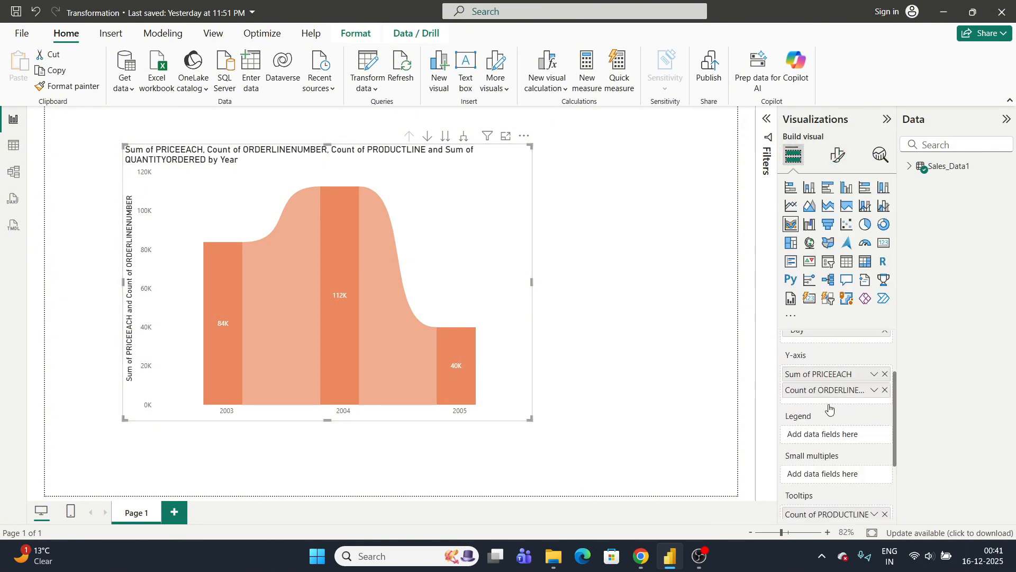
pyautogui.scroll(3, 830, 408)
pyautogui.click(838, 155)
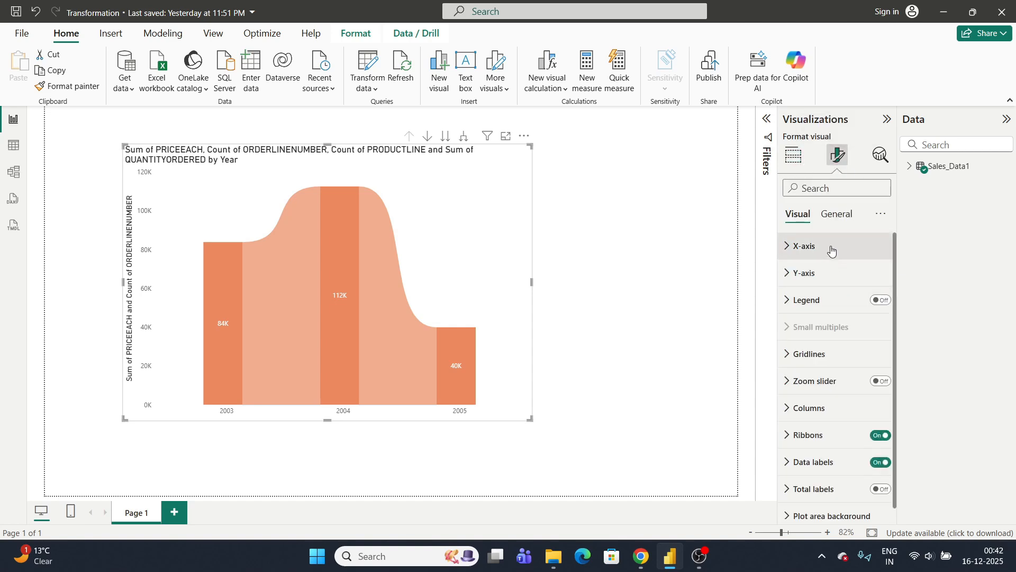
pyautogui.click(882, 301)
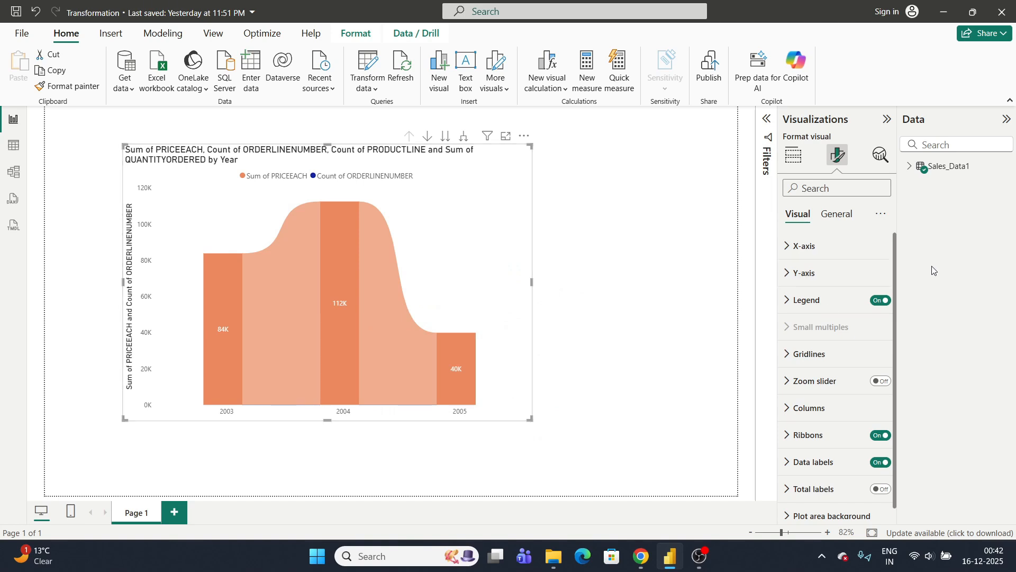
# - Try Y-axis range maximums of 1 and -2 on the ribbon chart
pyautogui.click(806, 273)
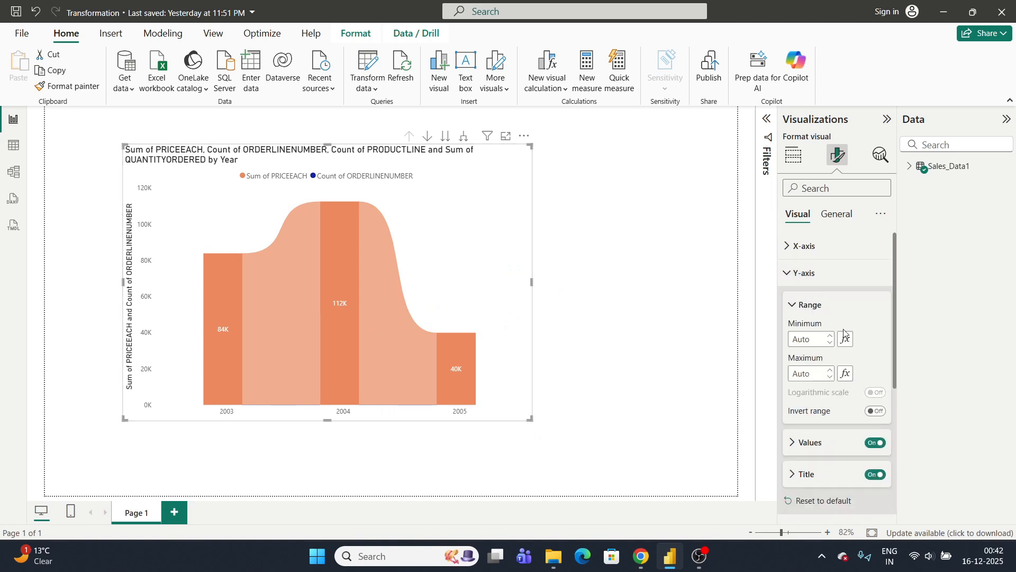
pyautogui.click(832, 378)
pyautogui.click(832, 377)
pyautogui.click(831, 377)
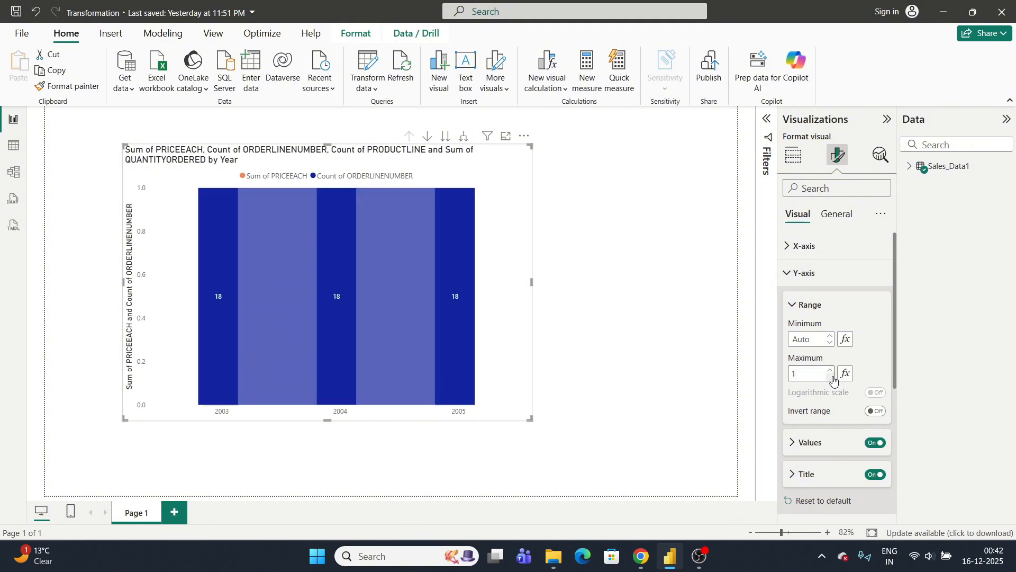
pyautogui.click(832, 377)
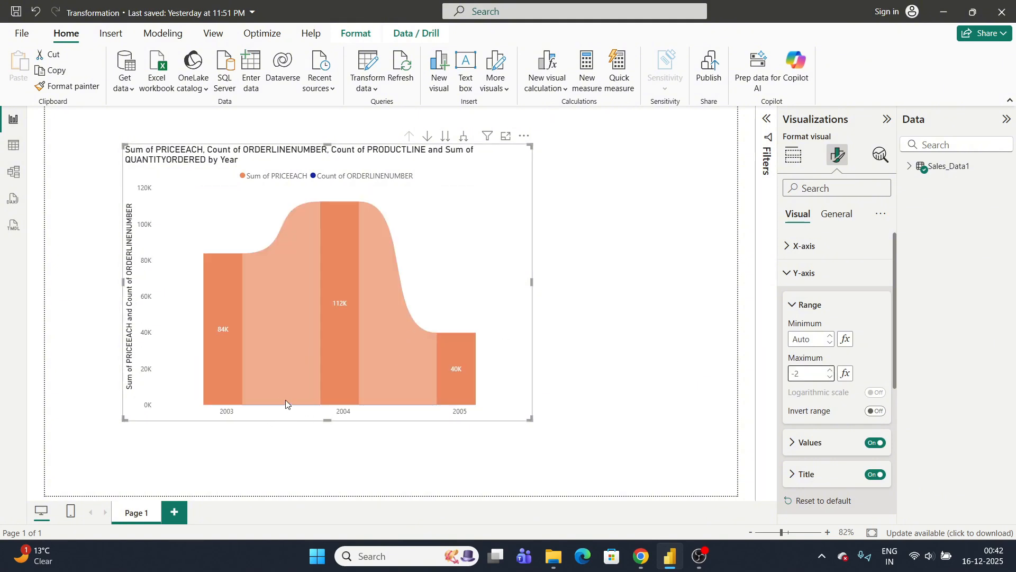
pyautogui.moveTo(285, 401)
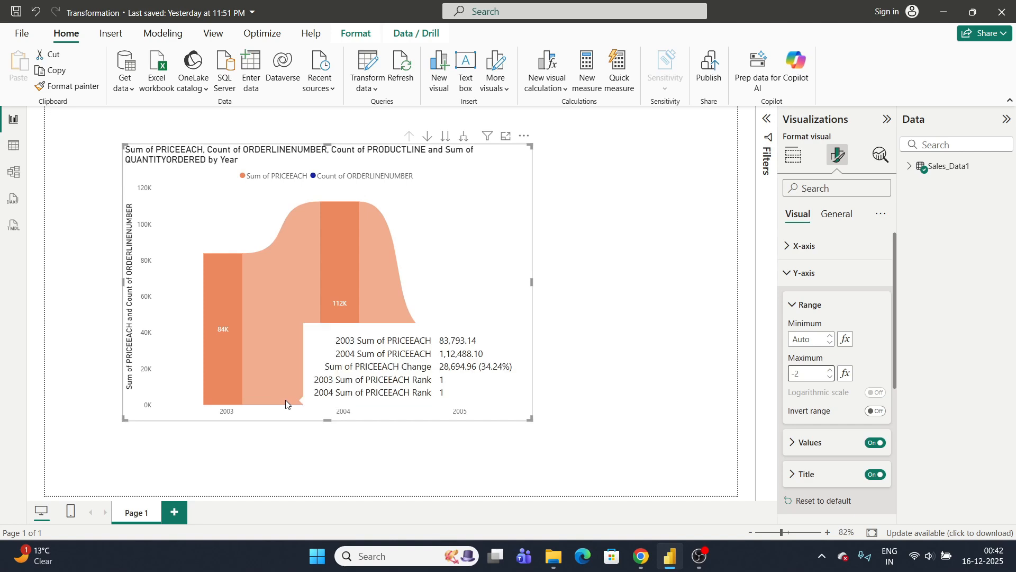
# - Look over the X-axis settings and set the Y-axis range maximum to 0
pyautogui.click(805, 246)
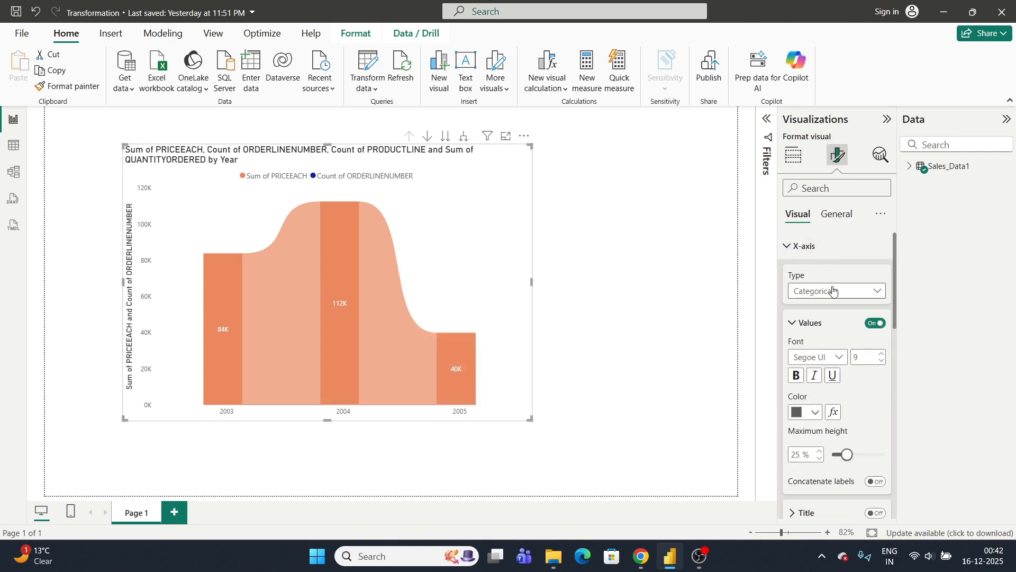
pyautogui.click(805, 273)
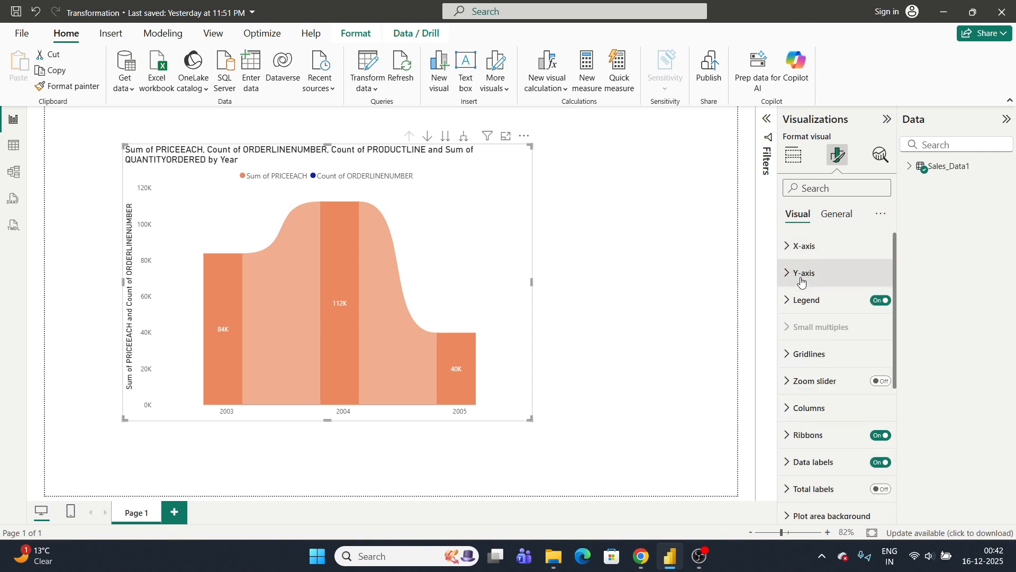
pyautogui.click(805, 273)
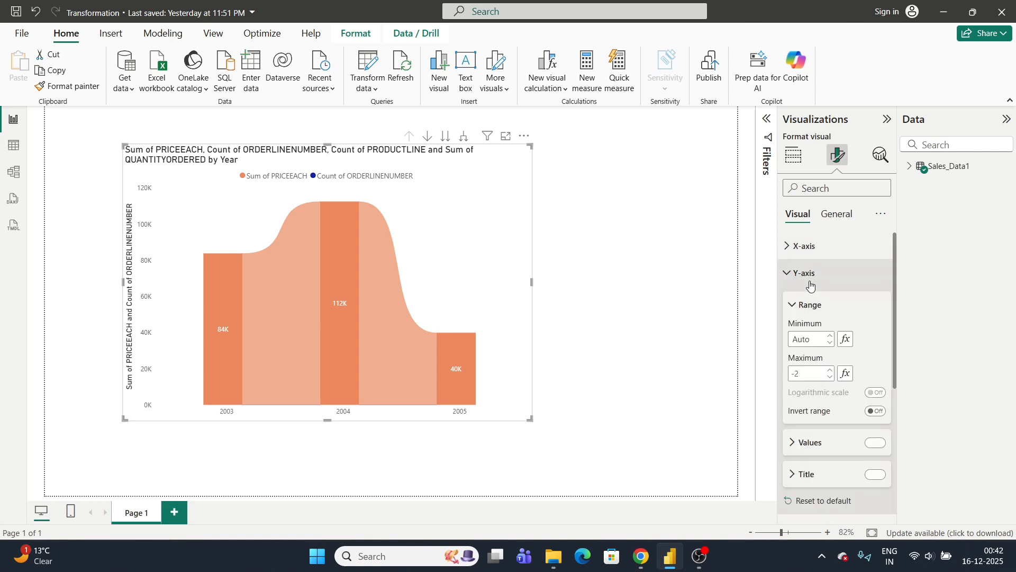
pyautogui.click(831, 371)
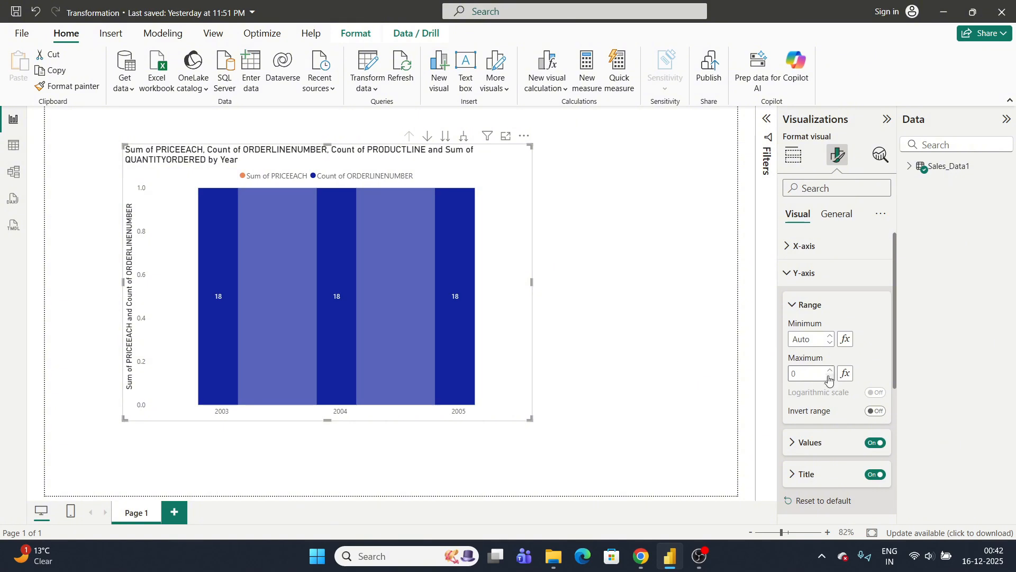
pyautogui.click(822, 304)
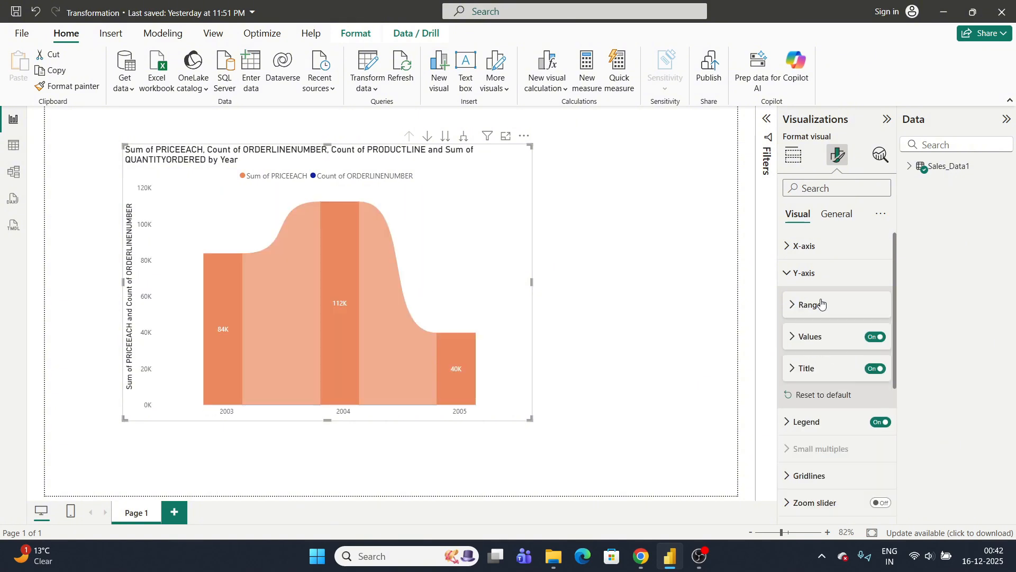
# - Try the Y-axis values switch, leaving the values on, and turn off the chart's legend
pyautogui.click(874, 338)
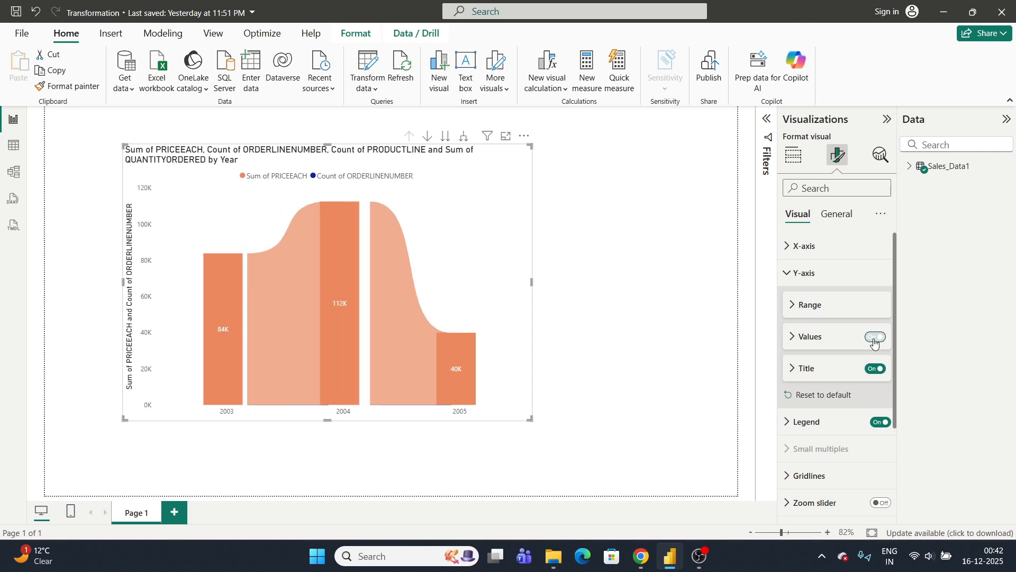
pyautogui.click(791, 273)
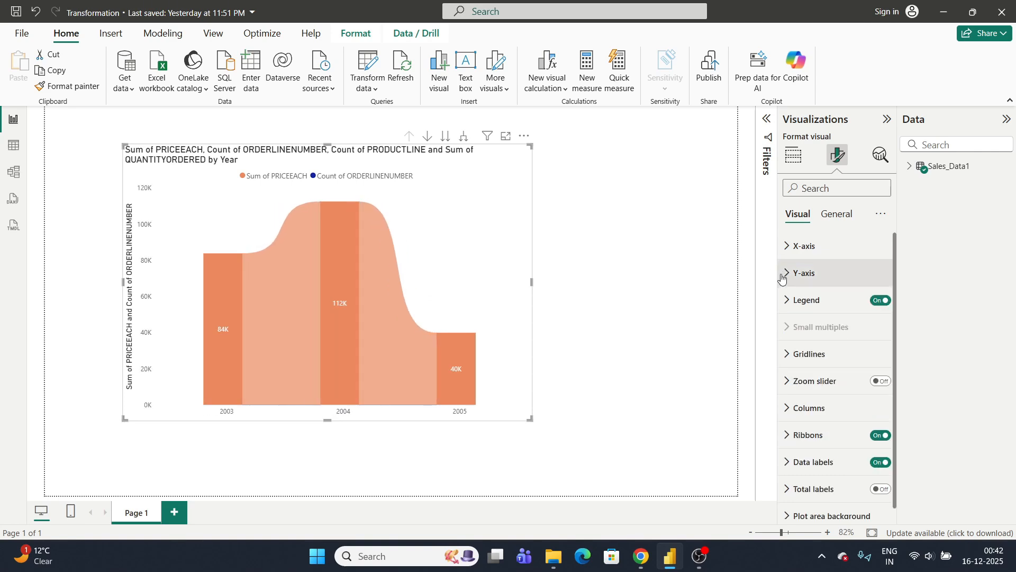
pyautogui.click(880, 299)
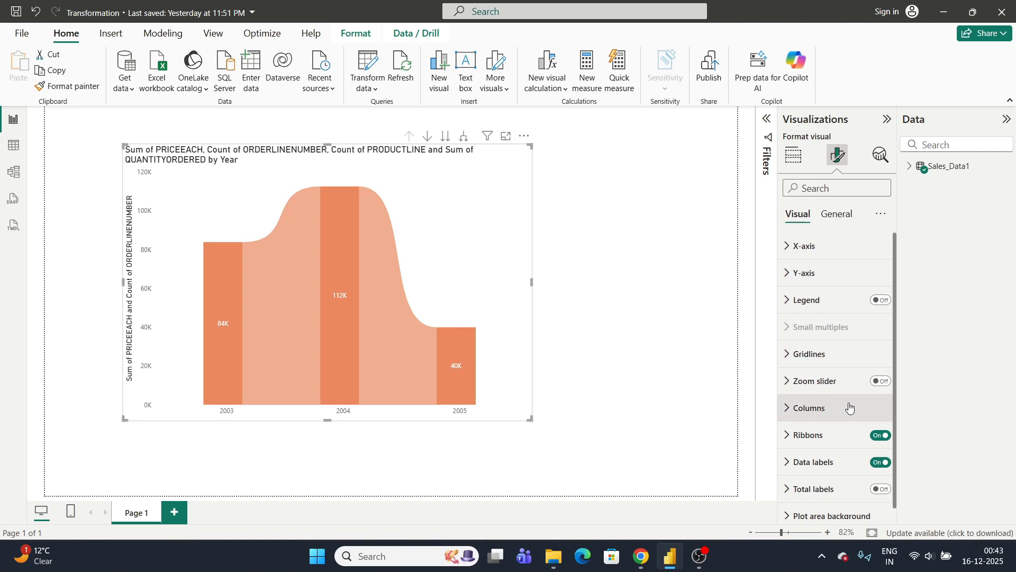
# - Switch the chart's horizontal gridlines on and back off
pyautogui.click(837, 353)
pyautogui.scroll(-3, 841, 344)
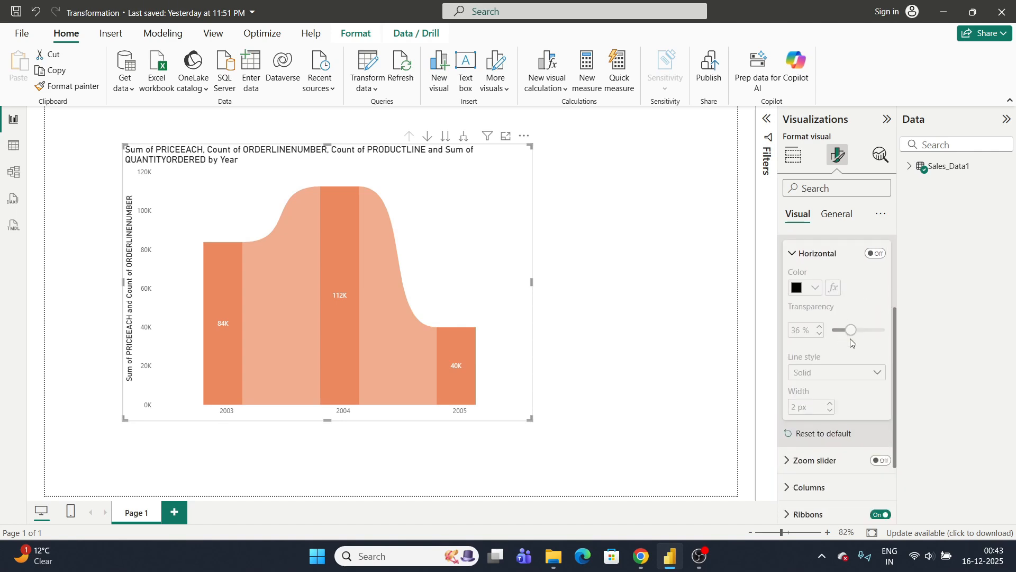
pyautogui.click(875, 254)
pyautogui.click(876, 254)
pyautogui.scroll(1, 843, 322)
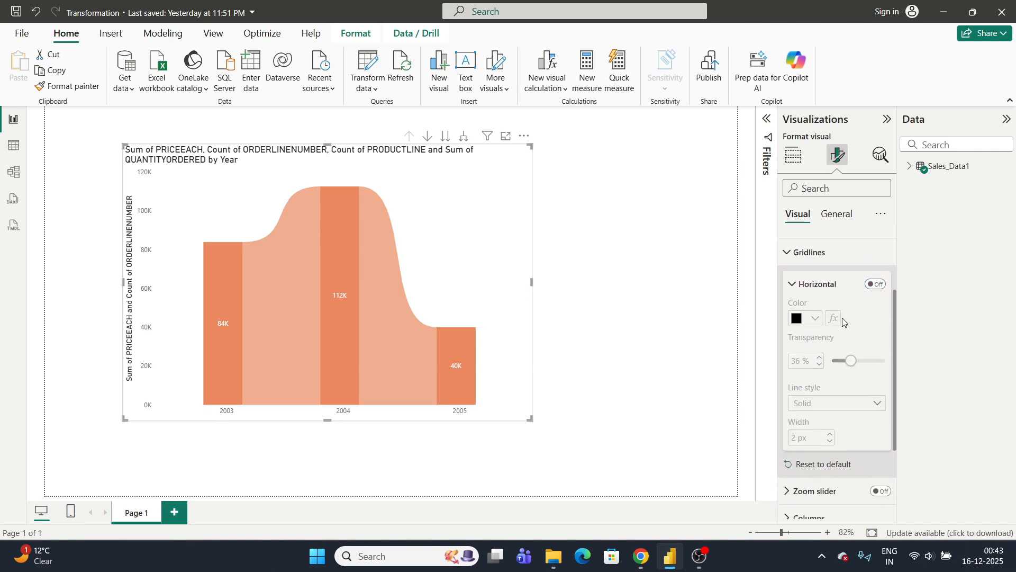
pyautogui.click(842, 252)
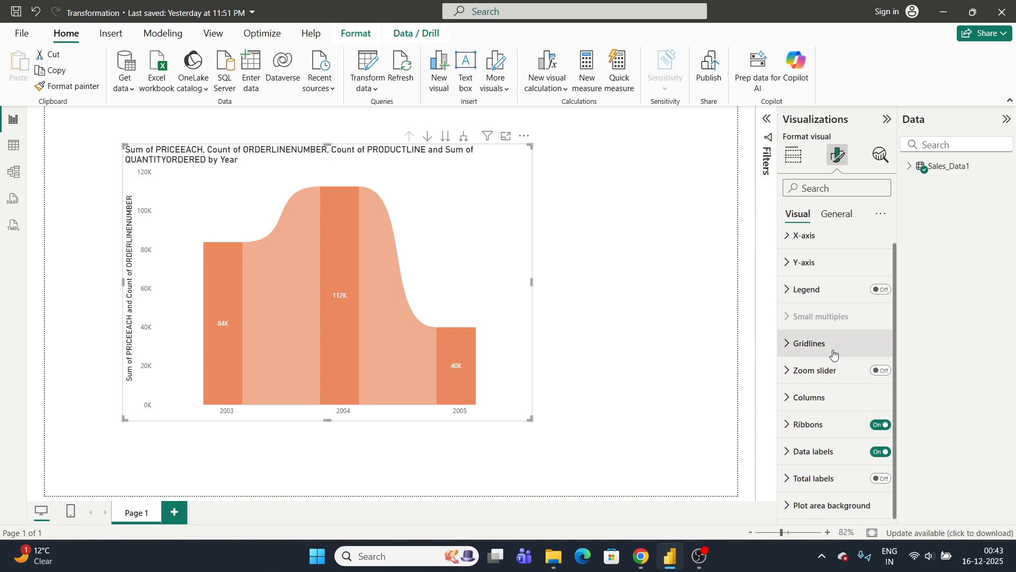
# - Try dark blue as the column color for the Sum of PRICEEACH series
pyautogui.click(825, 394)
pyautogui.scroll(-1, 832, 275)
pyautogui.click(832, 271)
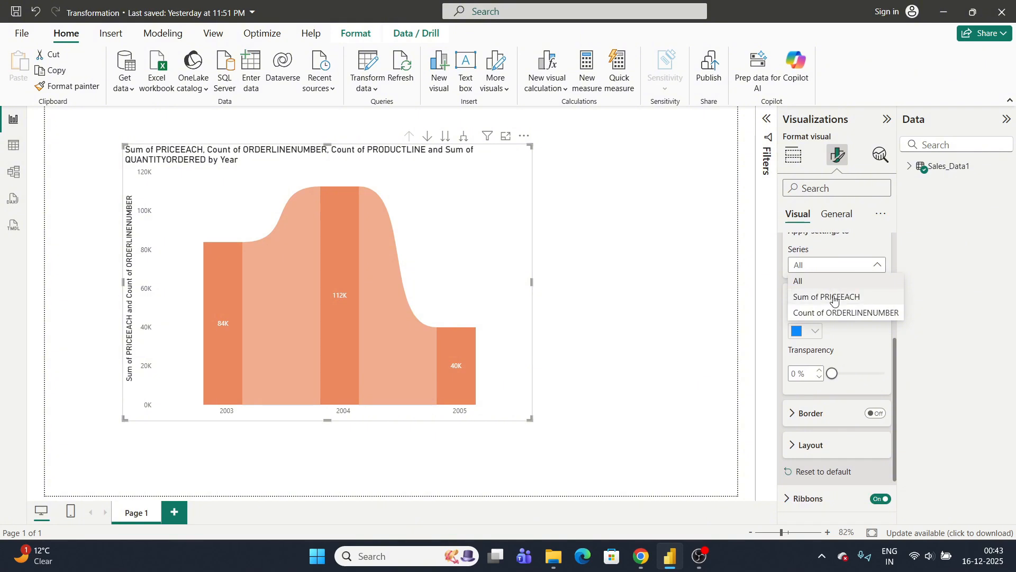
pyautogui.click(839, 295)
pyautogui.click(816, 330)
pyautogui.click(862, 274)
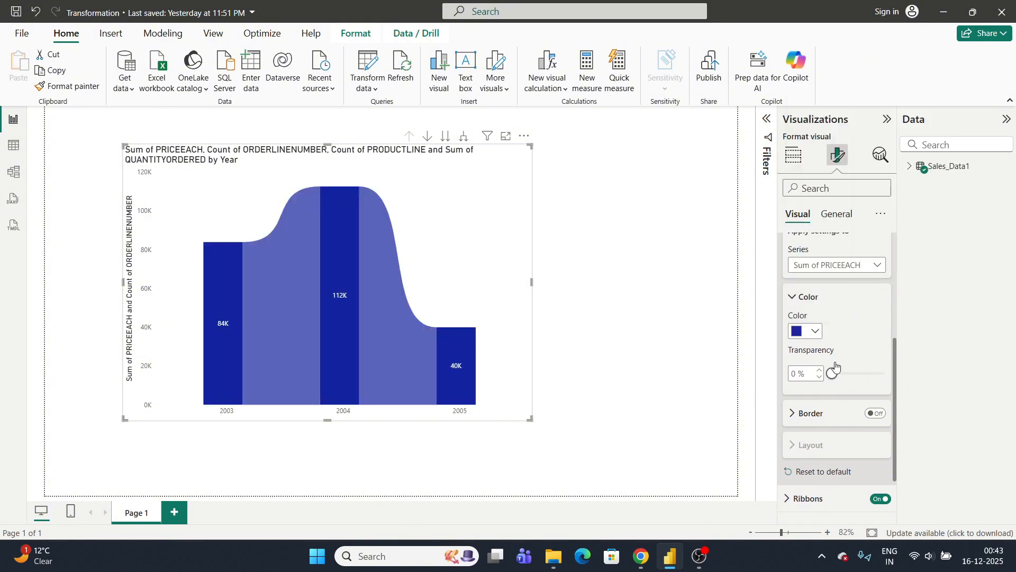
# - Set the column color of the Sum of PRICEEACH series to pink
pyautogui.click(834, 265)
pyautogui.click(820, 332)
pyautogui.click(819, 331)
pyautogui.click(880, 327)
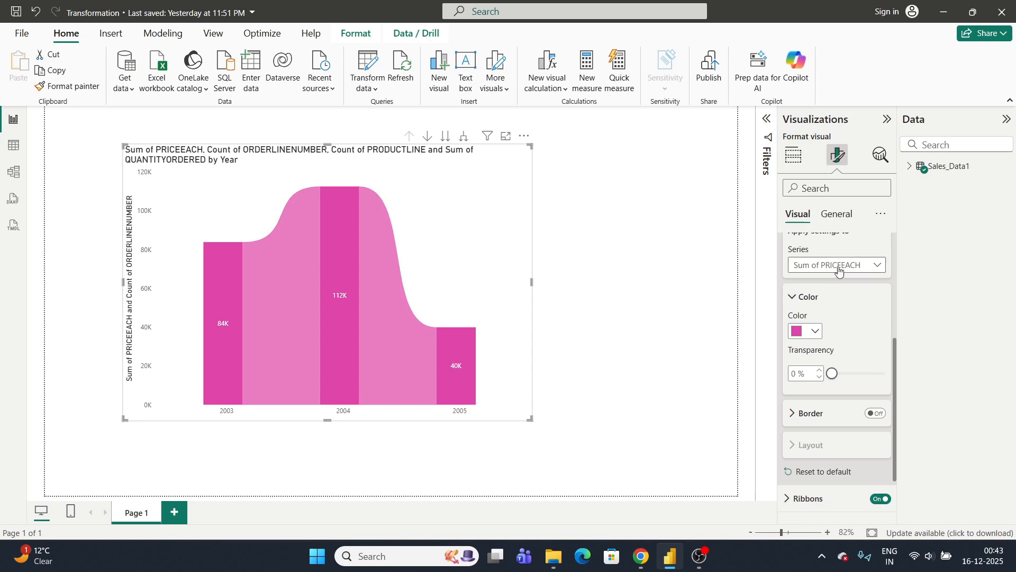
pyautogui.scroll(3, 839, 270)
pyautogui.click(816, 329)
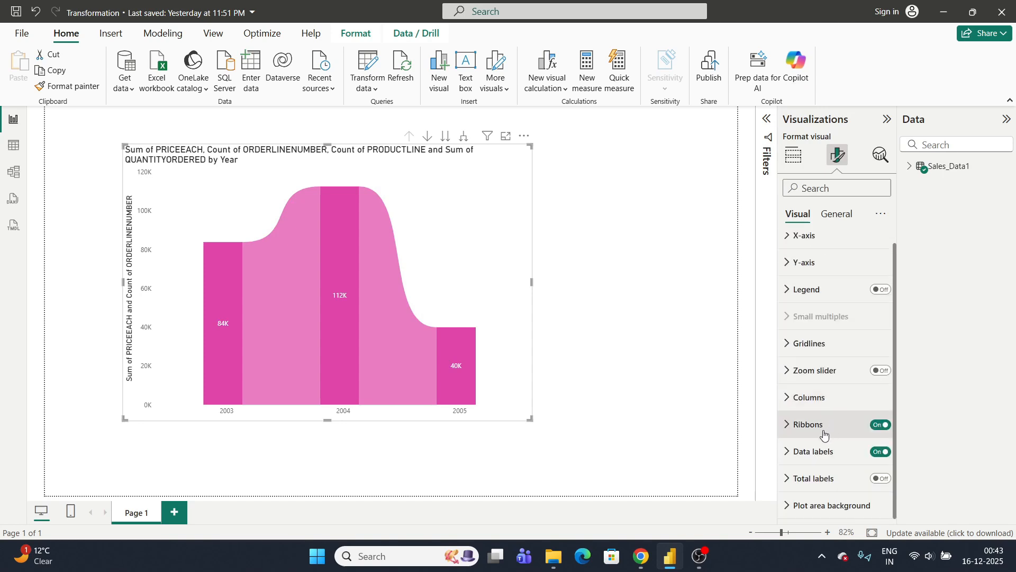
# - Raise the ribbon transparency of the Sum of PRICEEACH series to 83%
pyautogui.click(826, 422)
pyautogui.scroll(-3, 831, 403)
pyautogui.scroll(2, 835, 384)
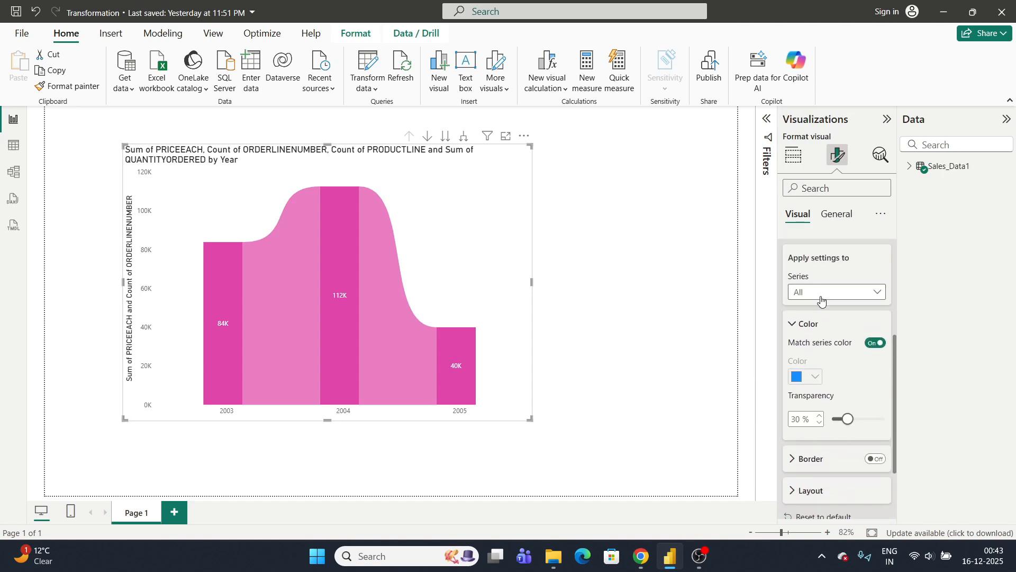
pyautogui.click(837, 292)
pyautogui.click(810, 323)
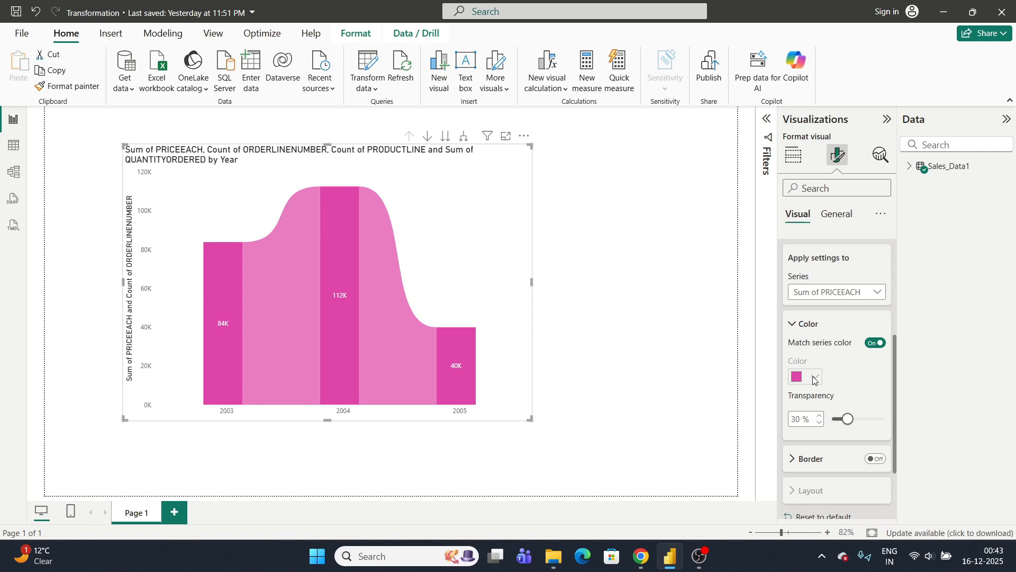
pyautogui.moveTo(847, 420); pyautogui.dragTo(869, 422)
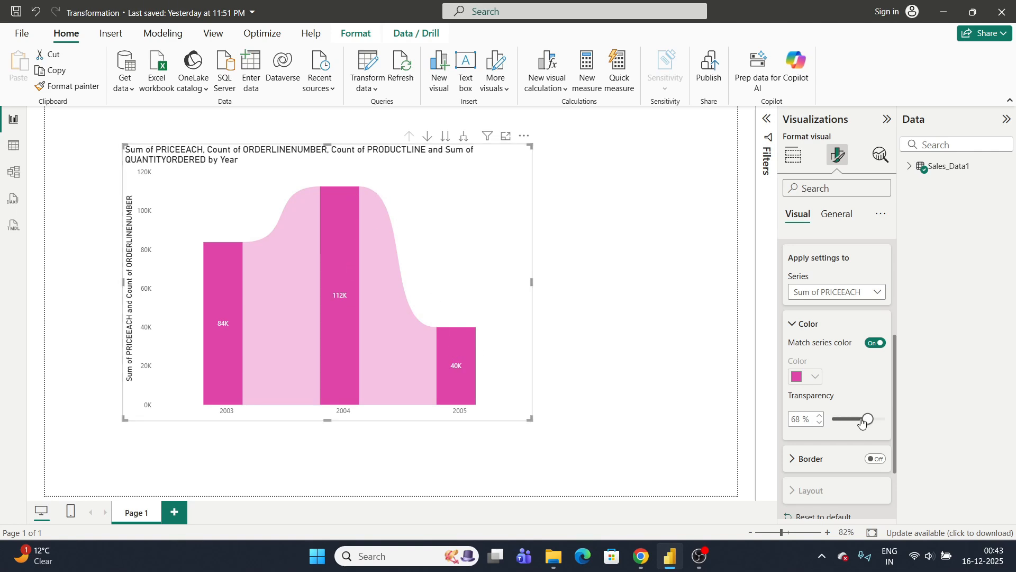
pyautogui.moveTo(868, 420); pyautogui.dragTo(877, 423)
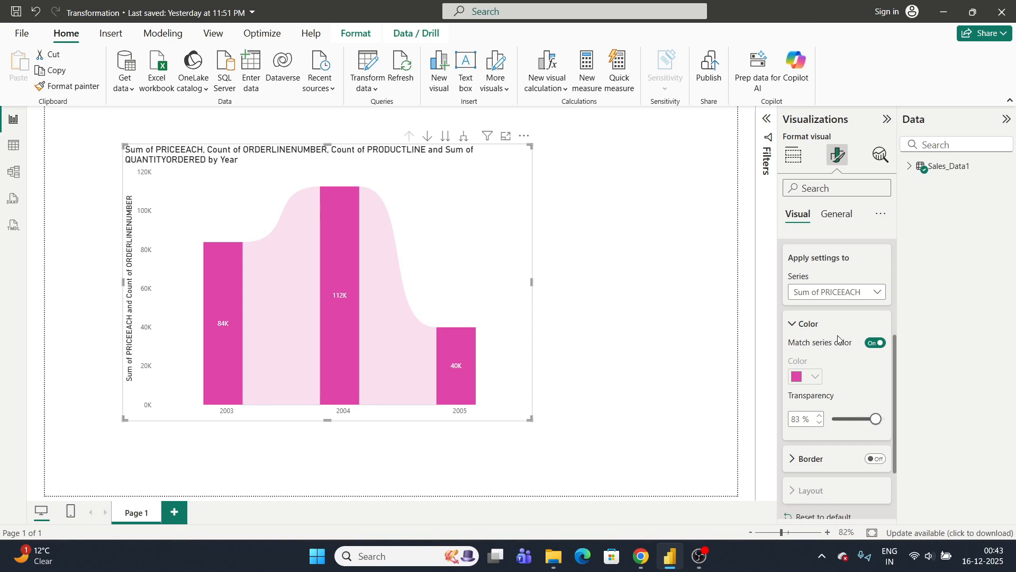
# - Switch the ribbon border of the Sum of PRICEEACH series on and back off
pyautogui.click(805, 328)
pyautogui.click(869, 369)
pyautogui.click(870, 369)
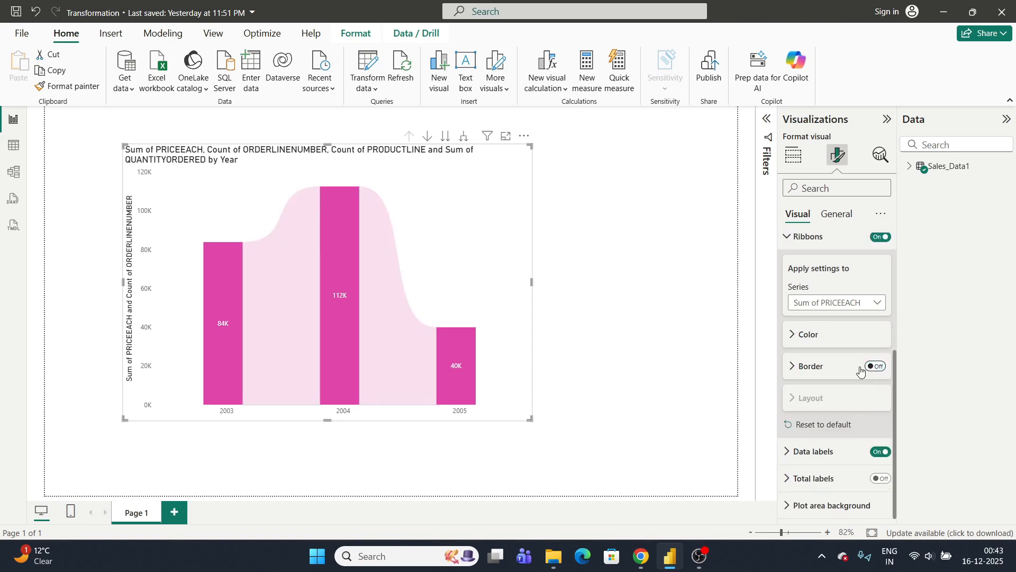
pyautogui.click(830, 238)
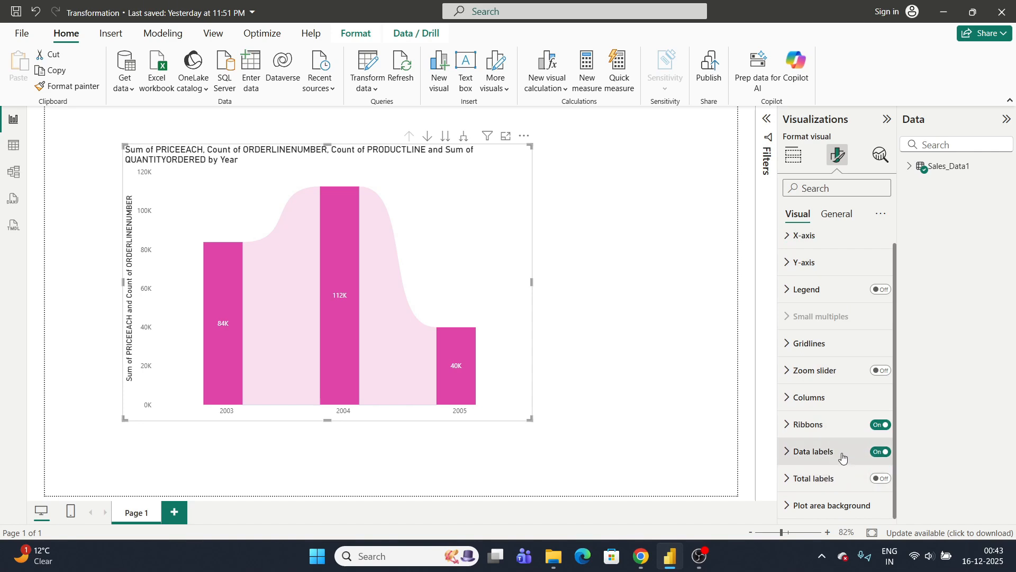
# - Replace the ribbon chart's title text with "D S Technation"
pyautogui.click(837, 214)
pyautogui.click(810, 249)
pyautogui.click(846, 249)
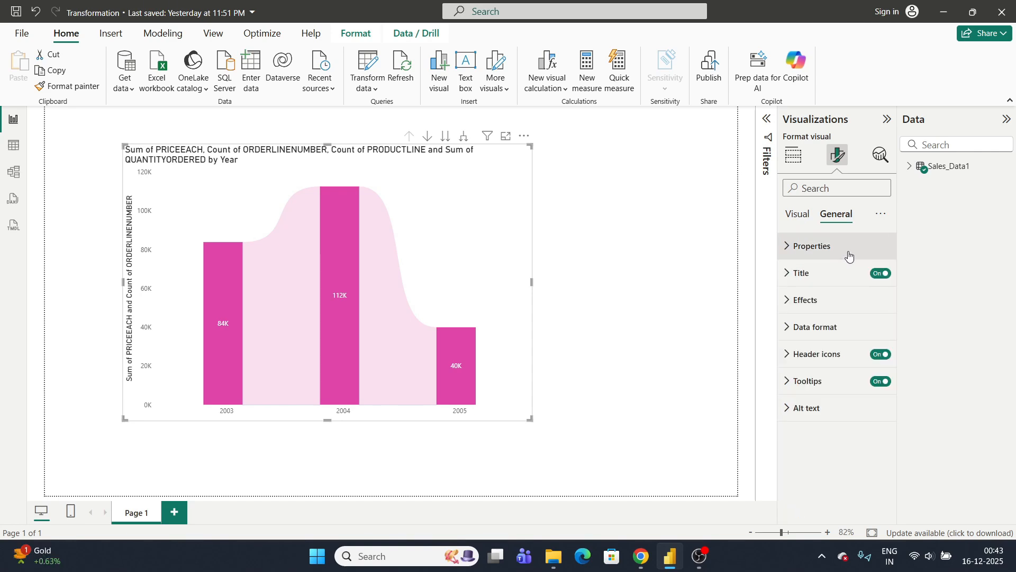
pyautogui.click(840, 275)
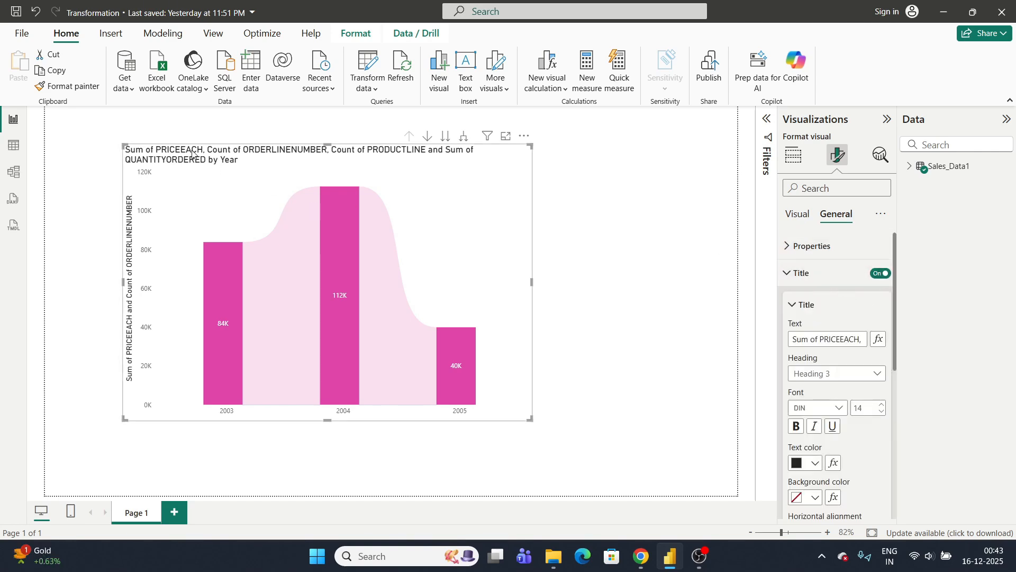
pyautogui.click(830, 341)
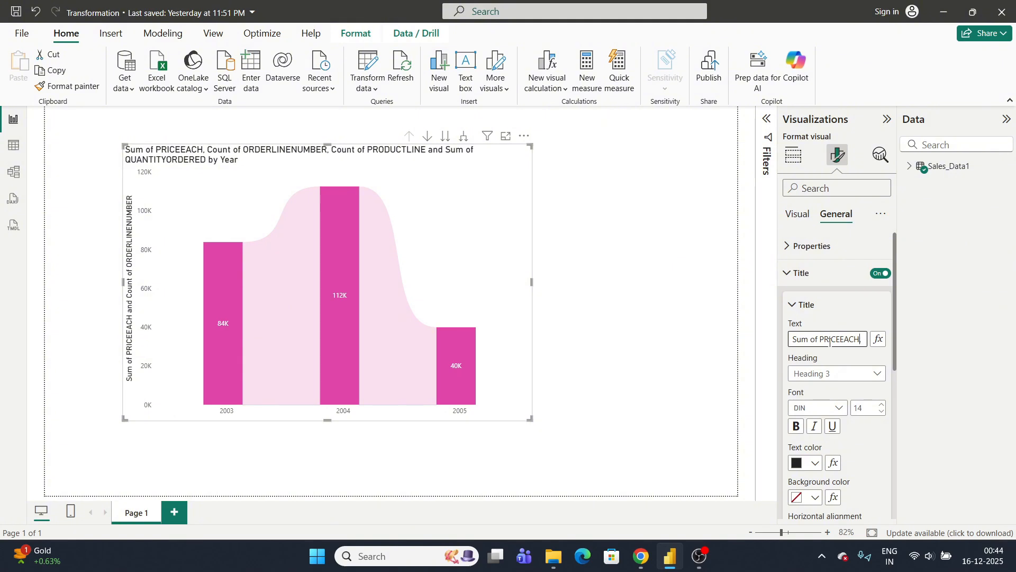
pyautogui.hotkey('ctrl', 'a')
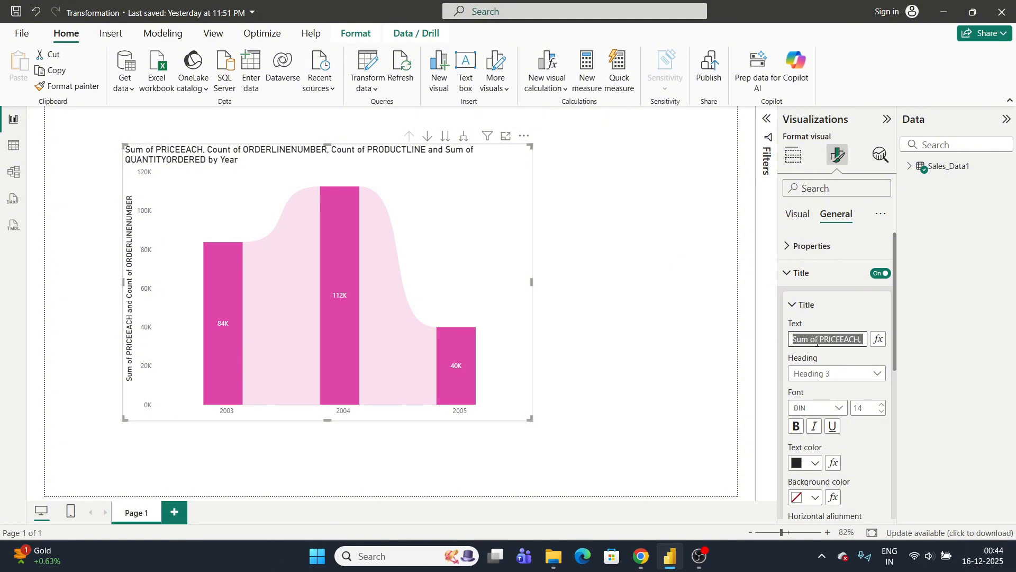
pyautogui.press('BackSpace')
pyautogui.write('D S Technation')
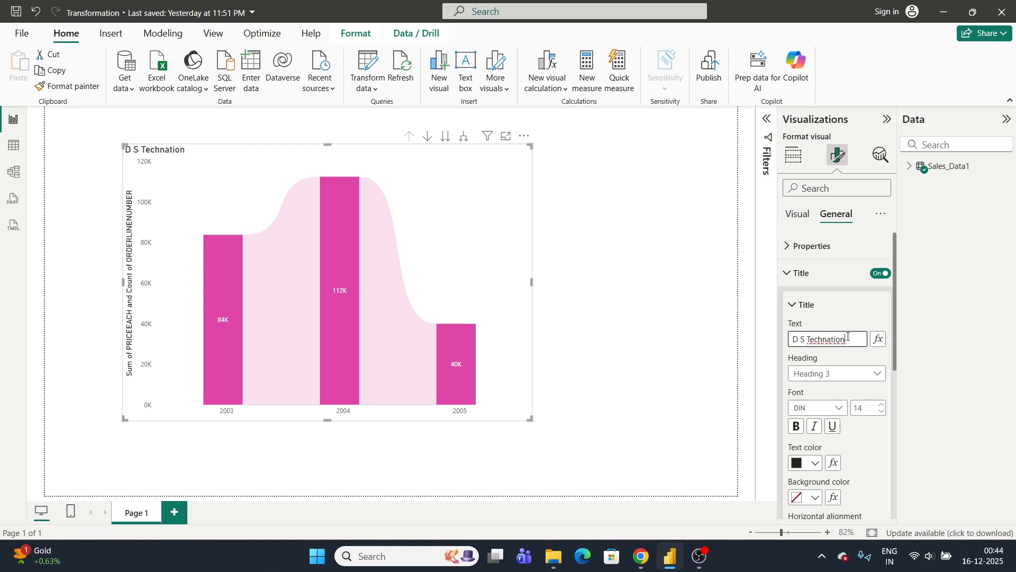
pyautogui.click(833, 306)
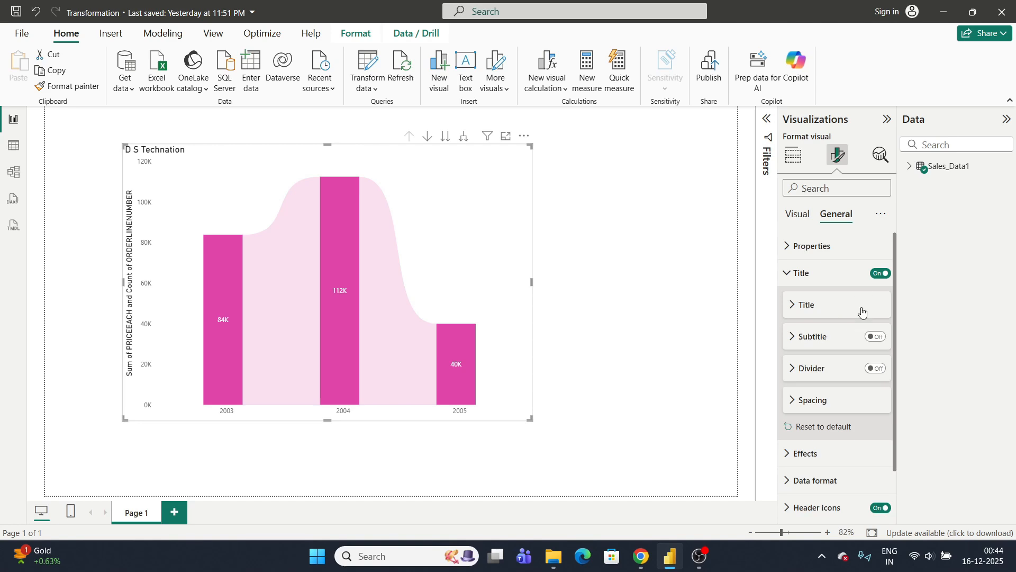
# - Switch the ribbon chart's title off and back on
pyautogui.click(880, 274)
pyautogui.click(795, 282)
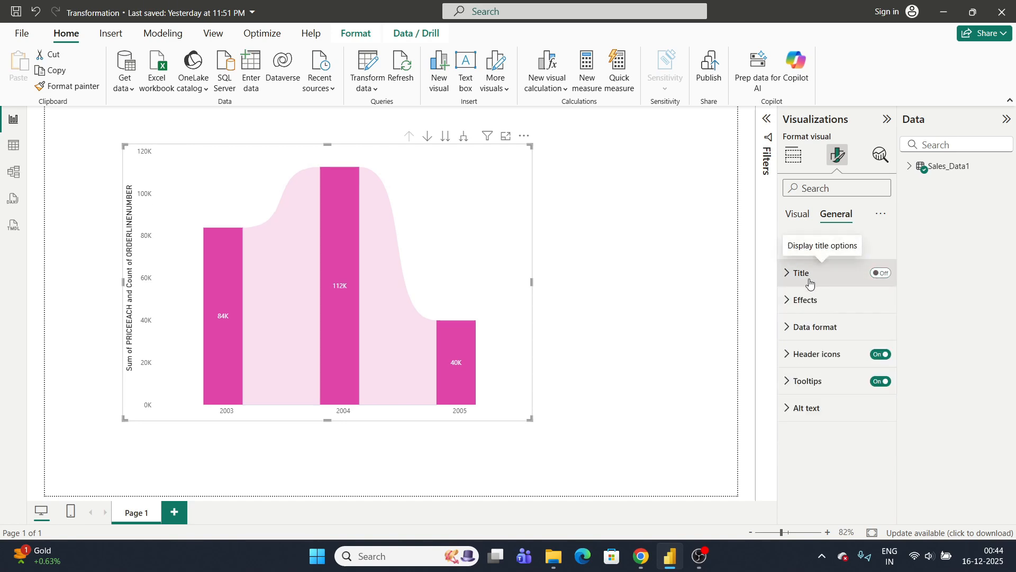
pyautogui.click(880, 273)
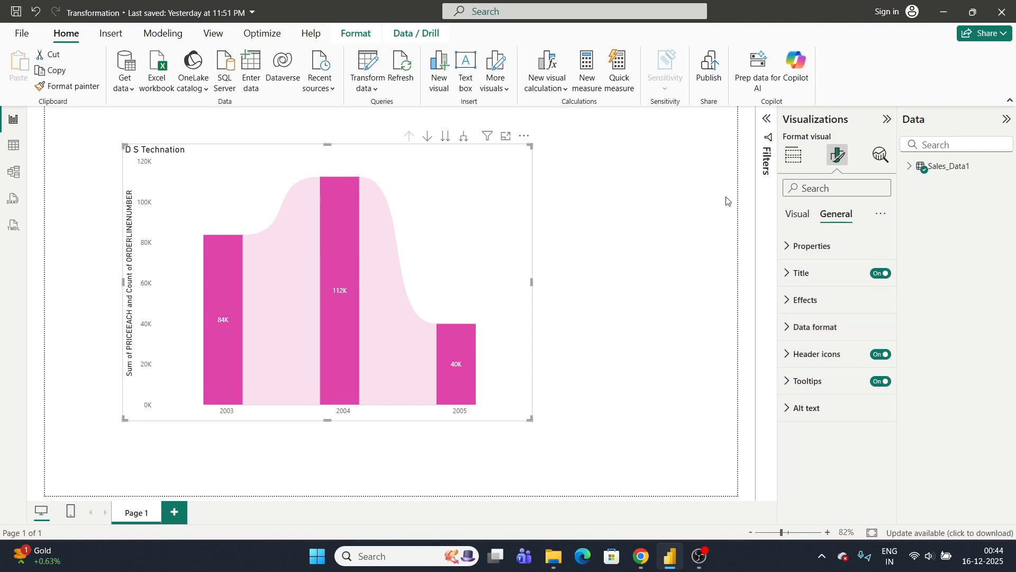
# - Shrink the ribbon chart and move it into the upper-left corner of the report page
pyautogui.click(794, 155)
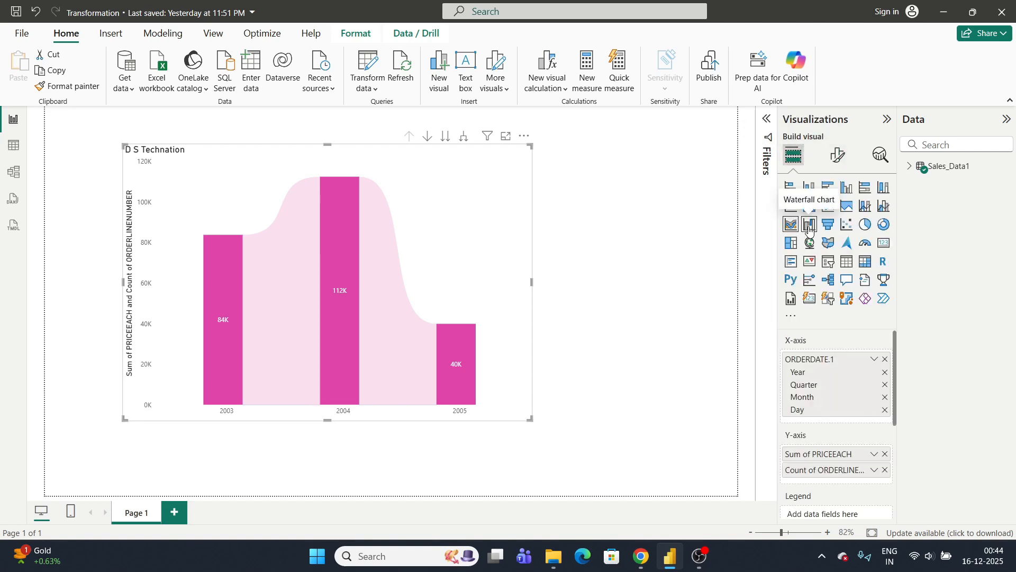
pyautogui.click(547, 418)
pyautogui.click(529, 418)
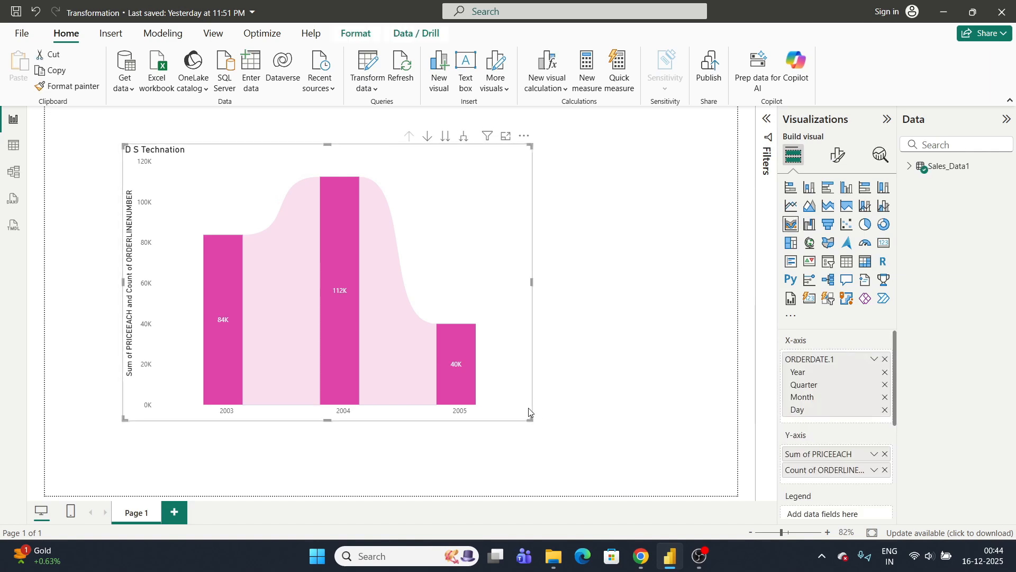
pyautogui.moveTo(530, 420); pyautogui.dragTo(413, 267)
pyautogui.moveTo(348, 181); pyautogui.dragTo(271, 141)
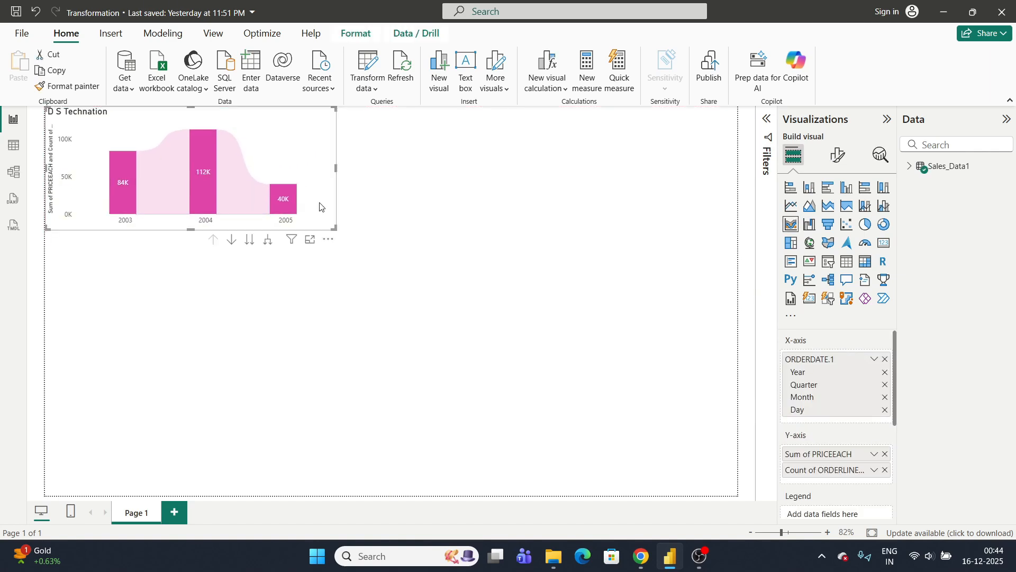
# - Add a blank waterfall chart to the page and place it to the right of the ribbon chart
pyautogui.click(491, 359)
pyautogui.click(810, 224)
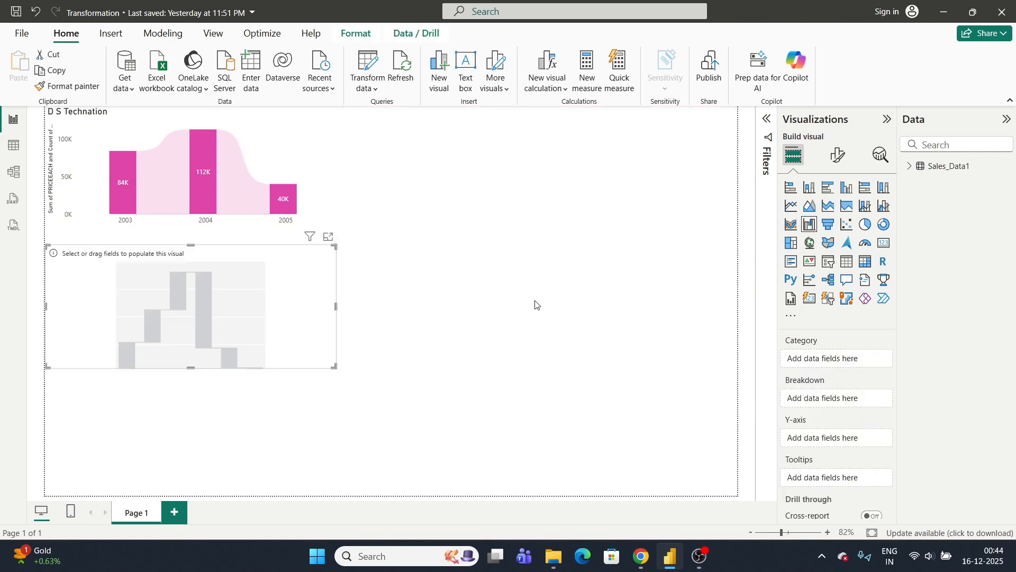
pyautogui.moveTo(196, 304); pyautogui.dragTo(485, 224)
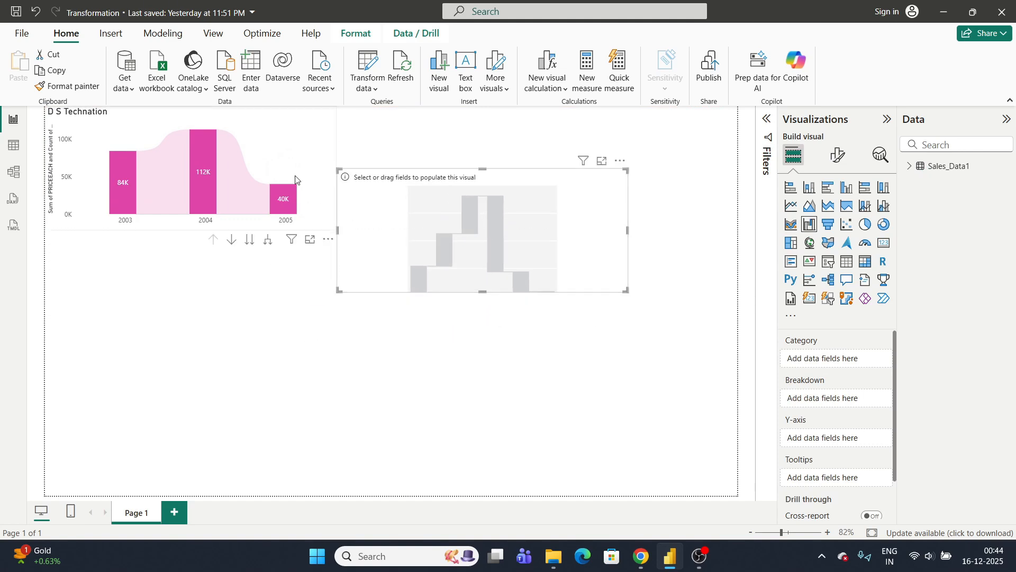
# - Shrink the ribbon chart further and enlarge the blank waterfall chart to fill the middle of the page
pyautogui.moveTo(303, 228); pyautogui.dragTo(121, 200)
pyautogui.moveTo(513, 265); pyautogui.dragTo(381, 272)
pyautogui.moveTo(495, 300); pyautogui.dragTo(638, 480)
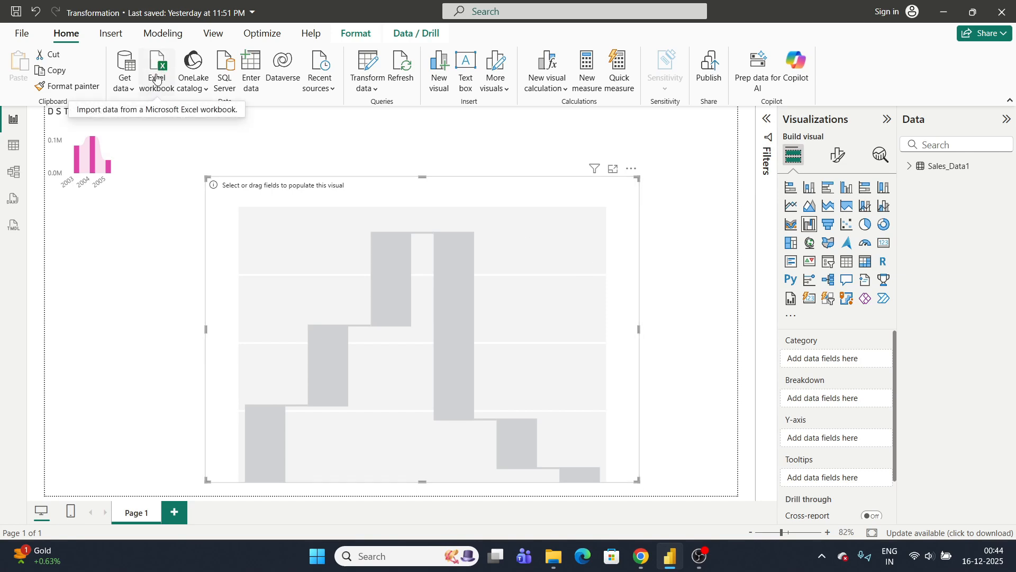
# - Import Sheet1 from the Excel workbook "Data for WaterFall Chart" and open it for transformation in Power Query
pyautogui.click(125, 88)
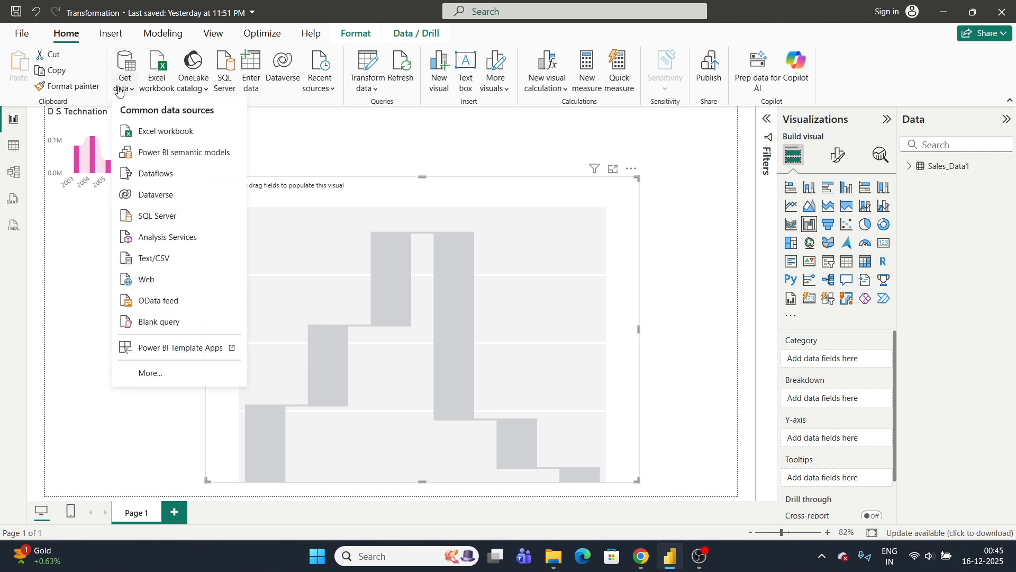
pyautogui.click(328, 153)
pyautogui.click(159, 75)
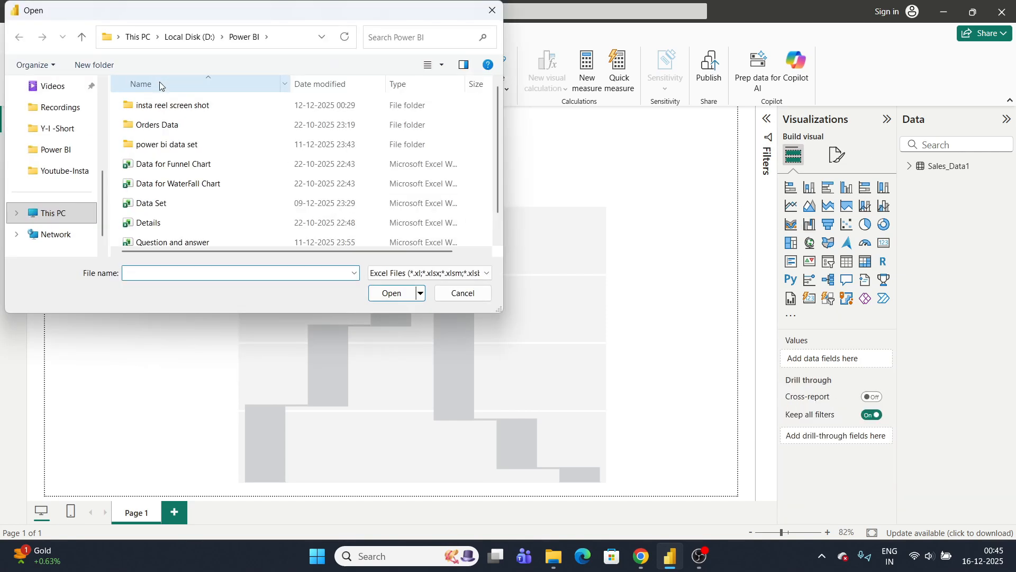
pyautogui.click(201, 189)
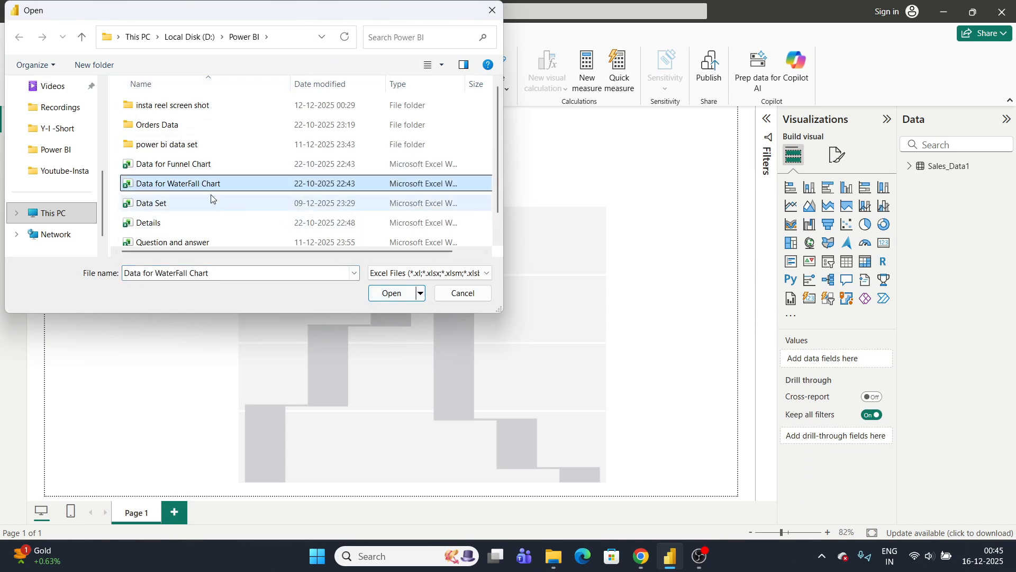
pyautogui.click(394, 295)
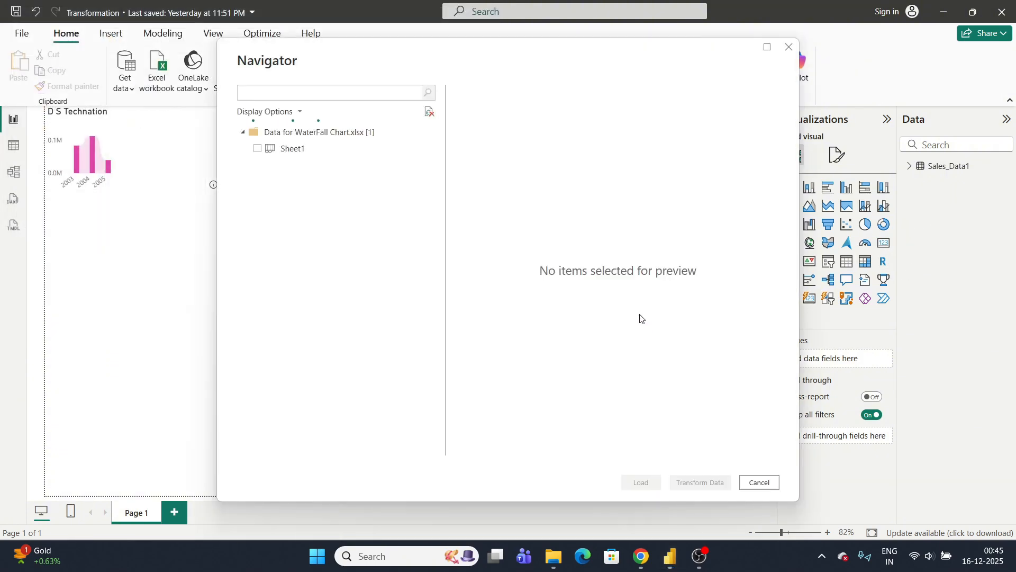
pyautogui.click(288, 148)
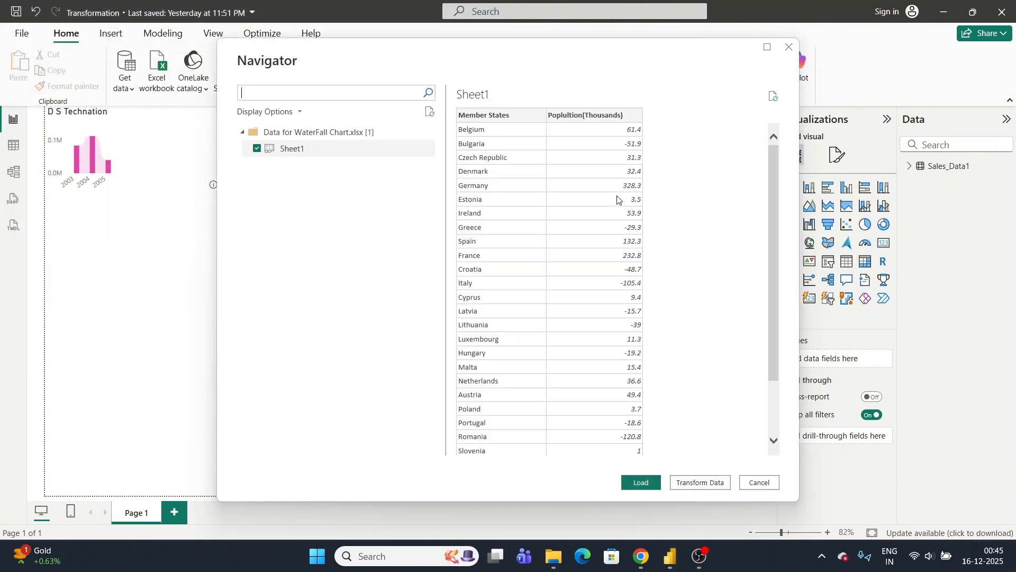
pyautogui.click(718, 479)
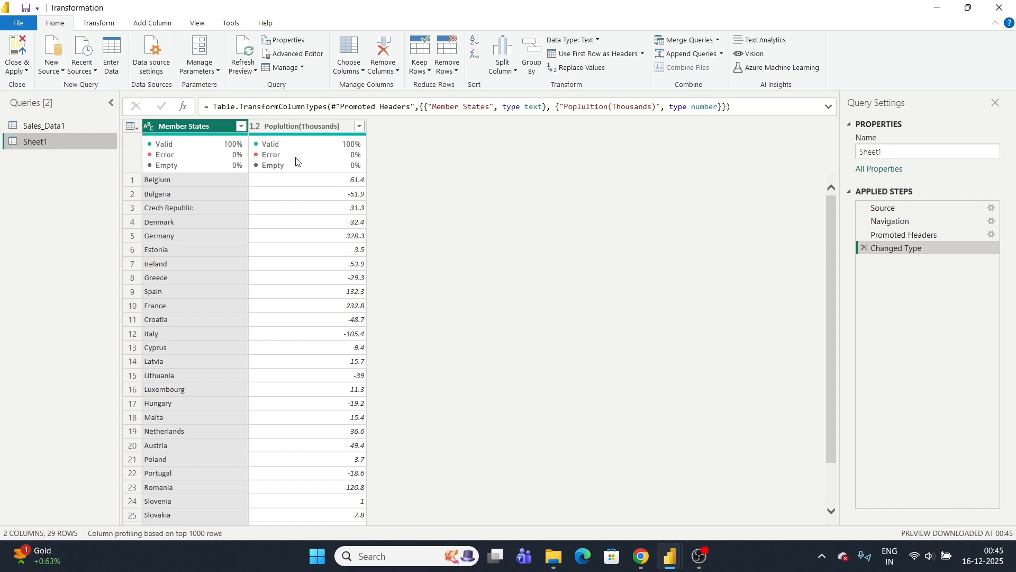
# - Review the Sheet1 rows, close Power Query and apply the pending query changes to the report
pyautogui.moveTo(296, 162)
pyautogui.scroll(-1, 400, 286)
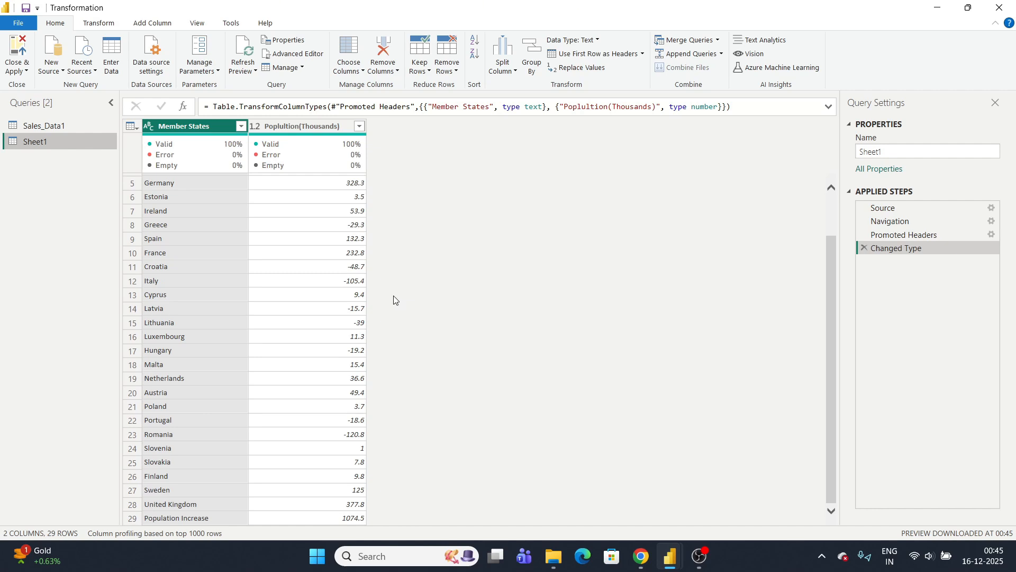
pyautogui.click(16, 44)
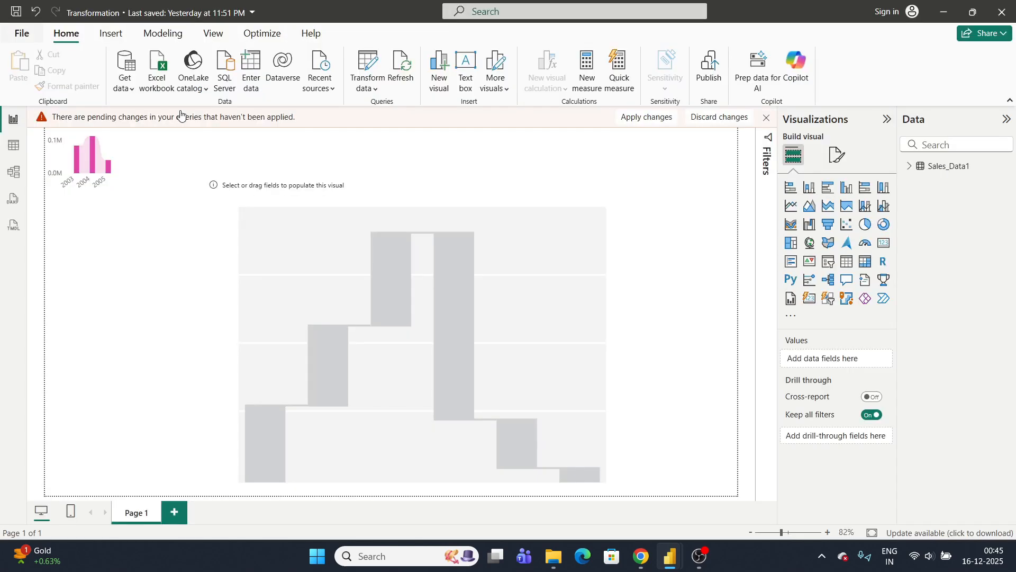
pyautogui.click(647, 117)
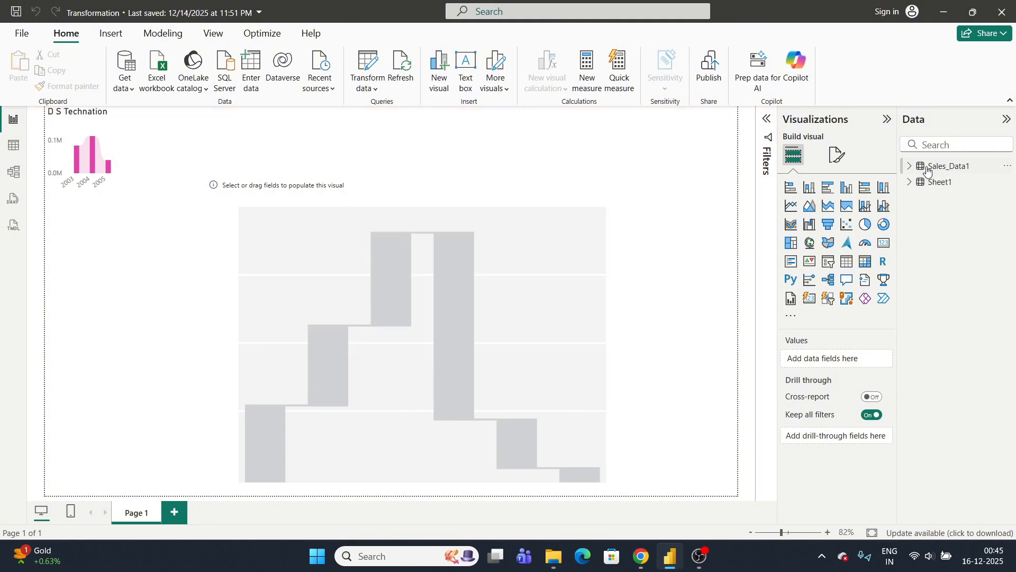
# - Expand the Sheet1 fields and move the blank waterfall chart slightly higher on the page
pyautogui.click(911, 183)
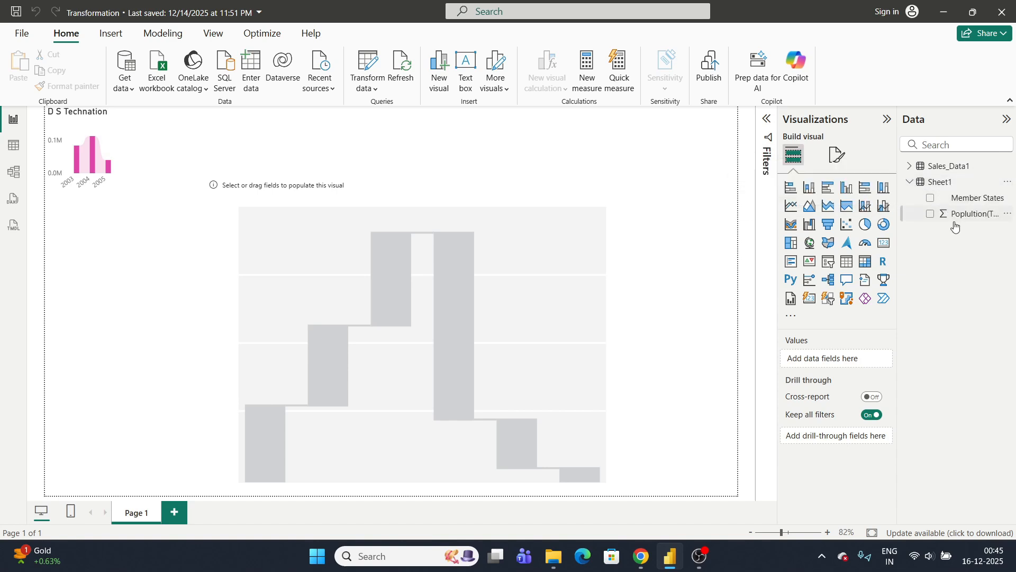
pyautogui.click(629, 225)
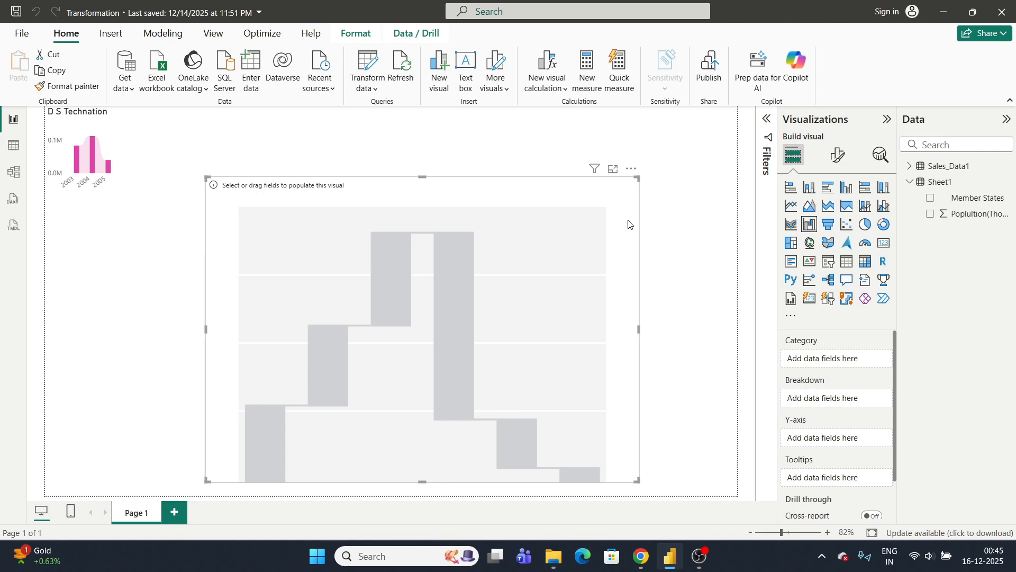
pyautogui.moveTo(632, 222); pyautogui.dragTo(631, 192)
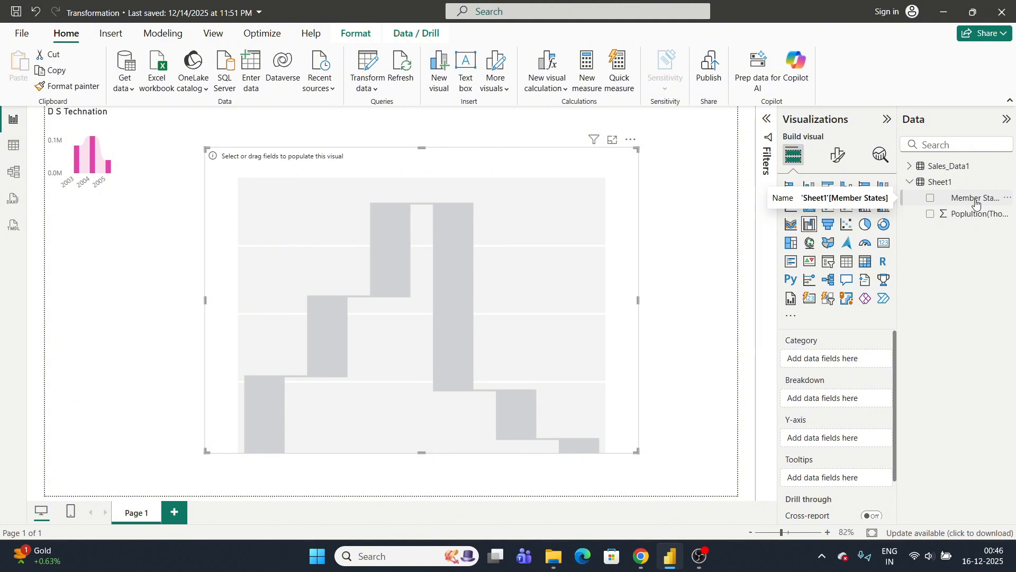
# - Assign Member States to the waterfall chart's category and Poplultion(Thousands) to its Y-axis
pyautogui.moveTo(975, 203); pyautogui.dragTo(840, 399)
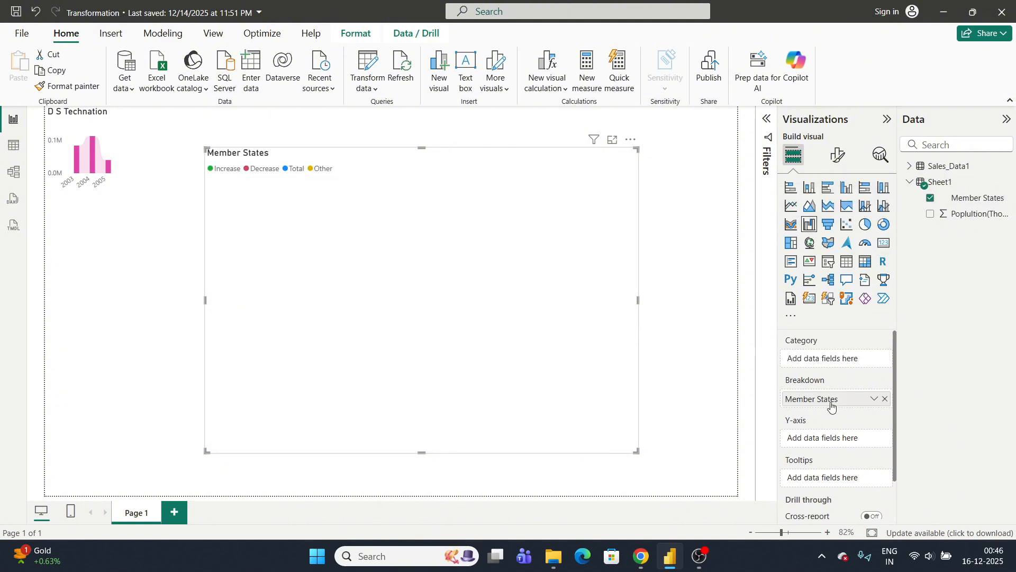
pyautogui.moveTo(969, 214); pyautogui.dragTo(857, 444)
pyautogui.moveTo(831, 399); pyautogui.dragTo(833, 362)
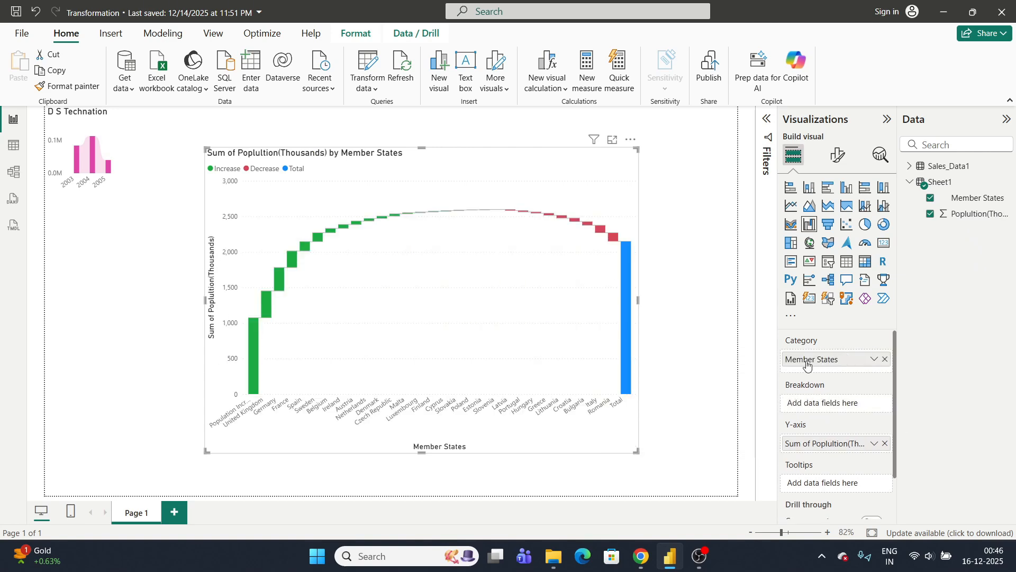
# - Examine the Sheet1 rows and the Member States column in table view and return to the report
pyautogui.click(13, 146)
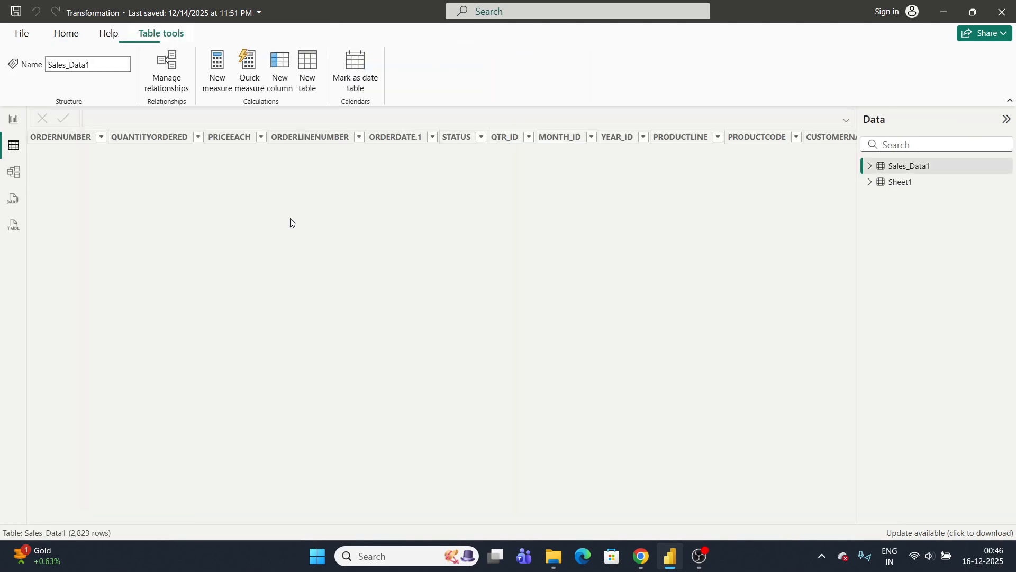
pyautogui.click(903, 182)
pyautogui.click(96, 137)
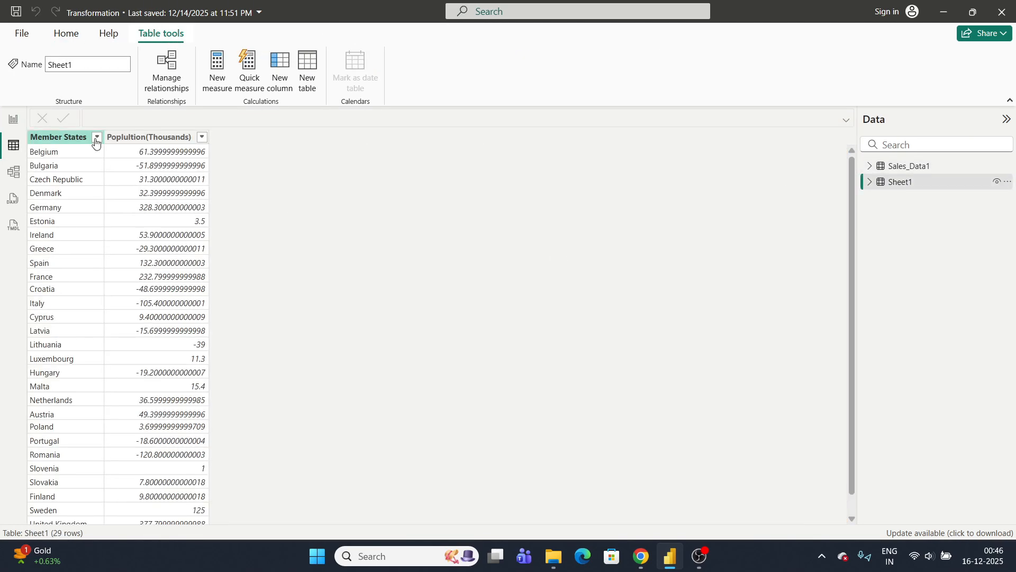
pyautogui.click(533, 256)
pyautogui.click(14, 118)
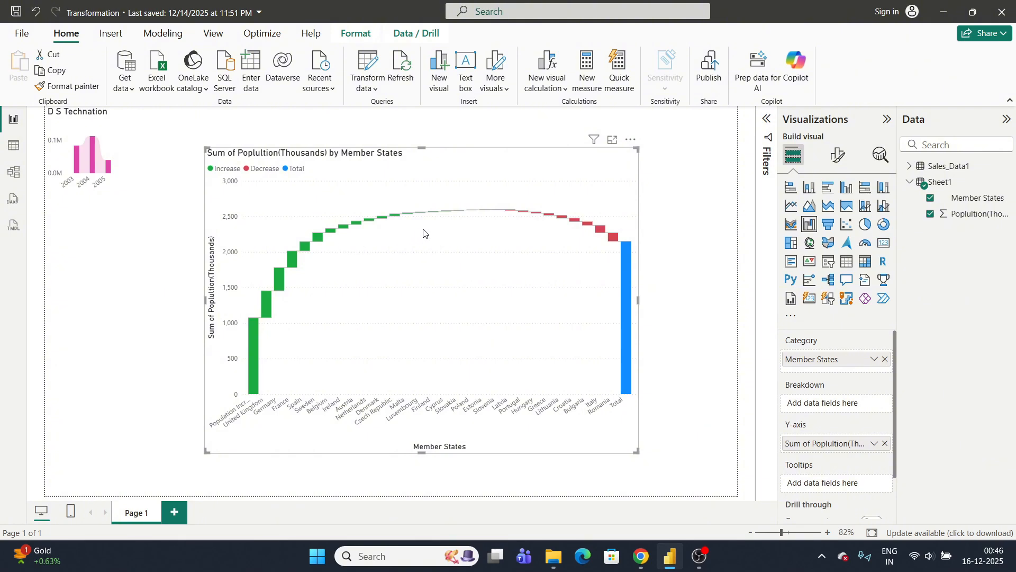
# - Examine the distinct Poplultion(Thousands) values in the column filter of Sheet1, cancel the filter and return to the report
pyautogui.click(13, 145)
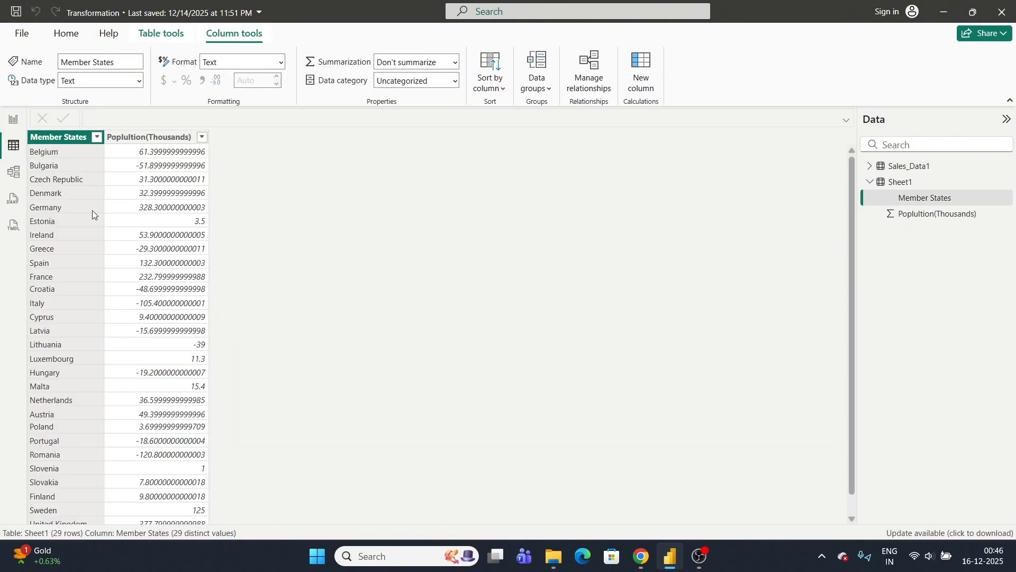
pyautogui.click(201, 137)
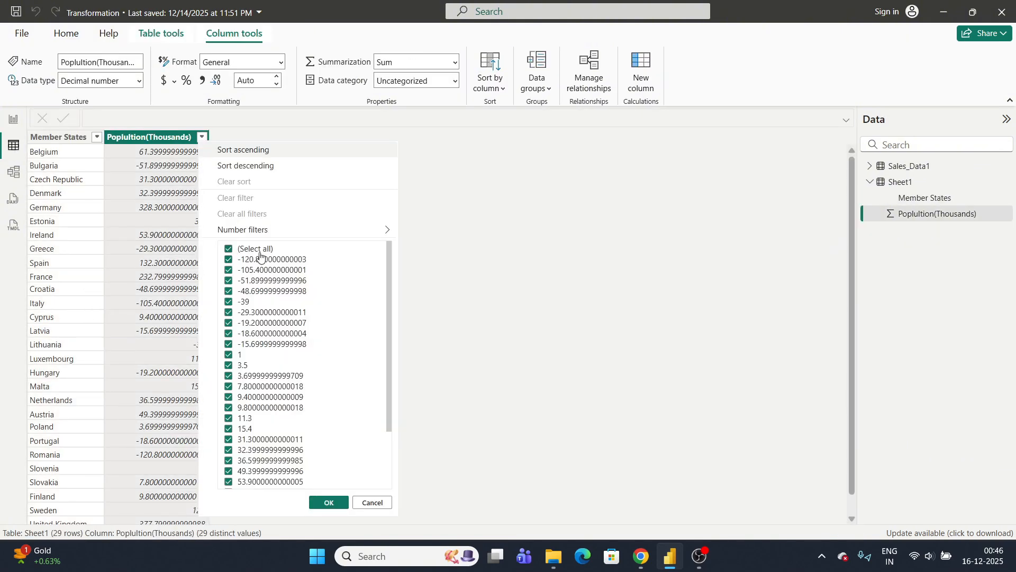
pyautogui.click(229, 250)
pyautogui.scroll(-3, 265, 381)
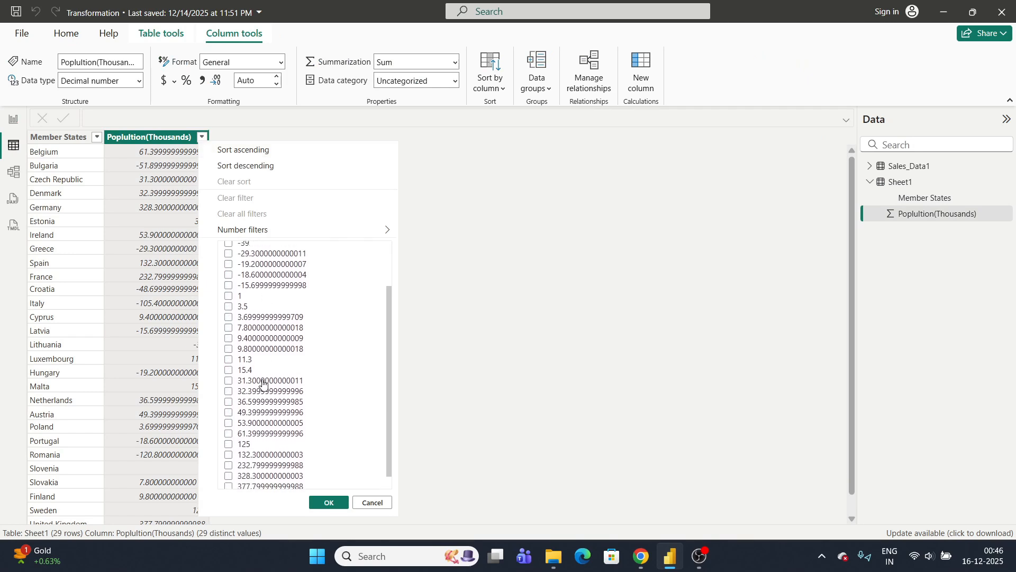
pyautogui.scroll(3, 263, 381)
pyautogui.scroll(-3, 264, 378)
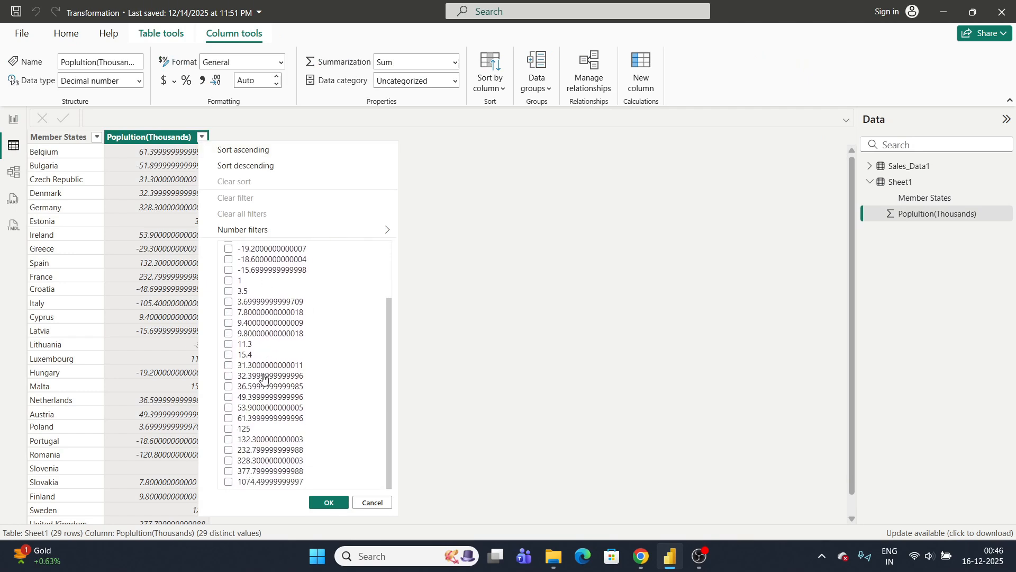
pyautogui.scroll(3, 264, 377)
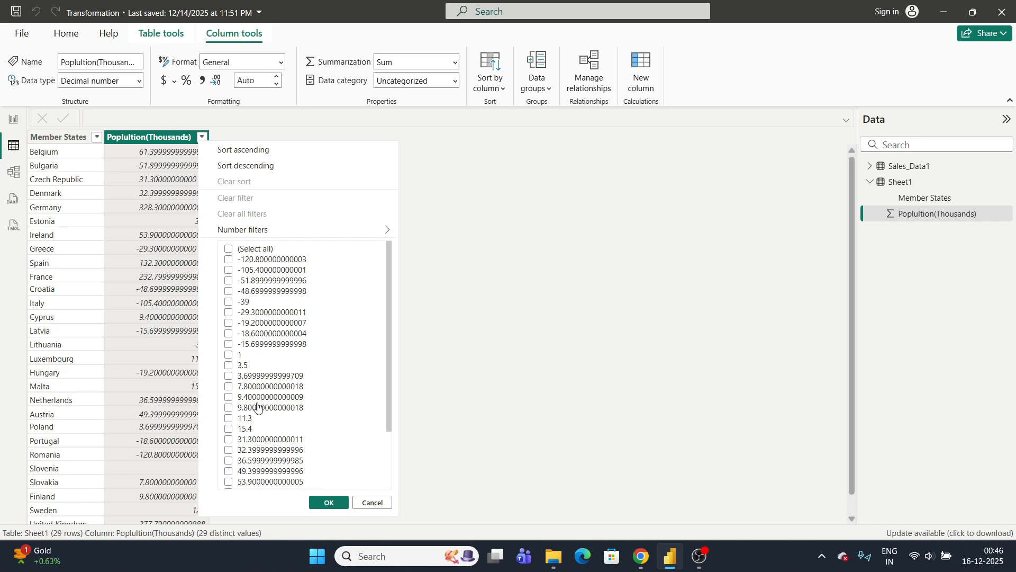
pyautogui.click(369, 506)
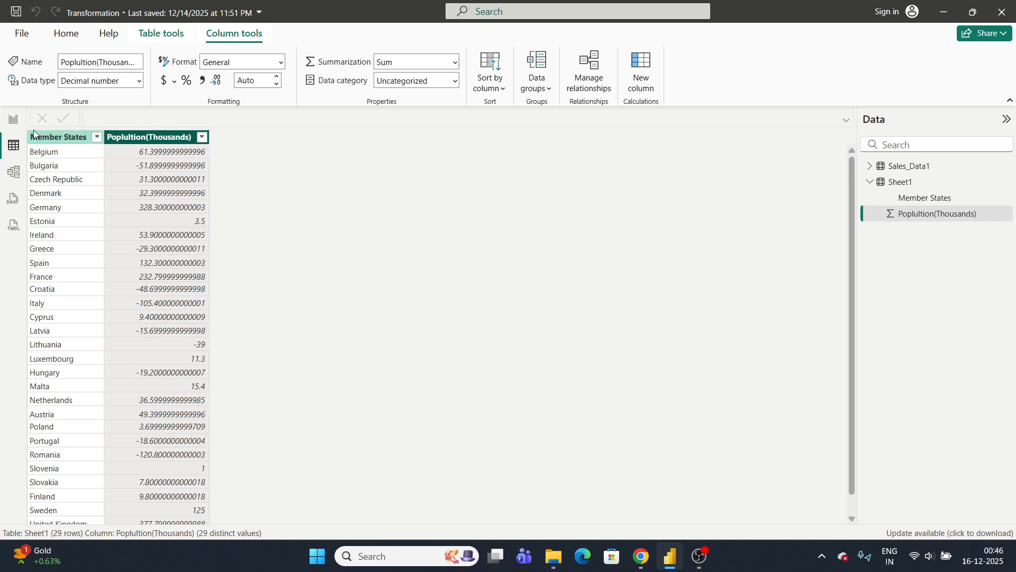
pyautogui.click(14, 119)
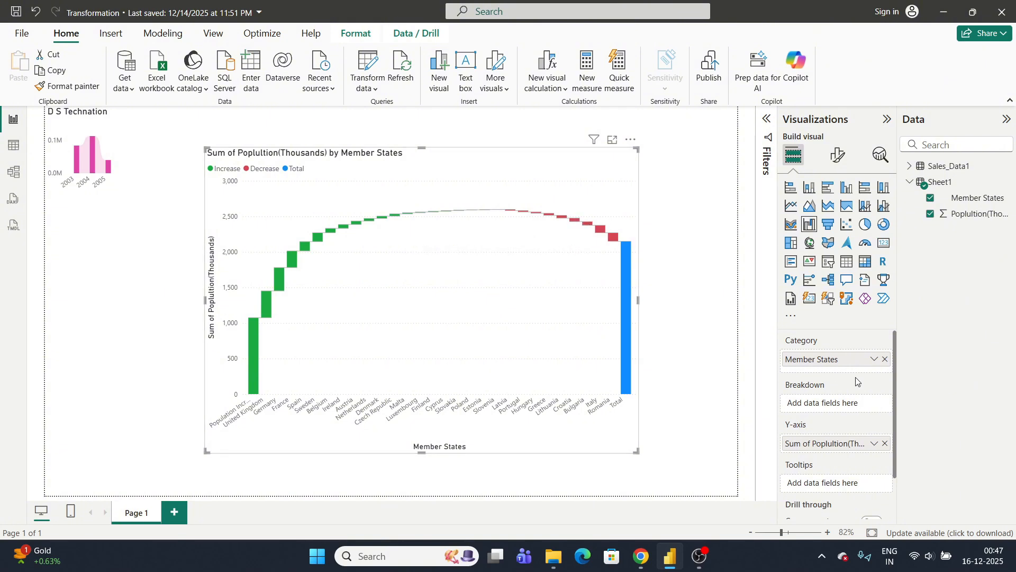
# - Review the waterfall chart's field assignments and inspect its increase, decrease and total columns
pyautogui.scroll(-2, 855, 426)
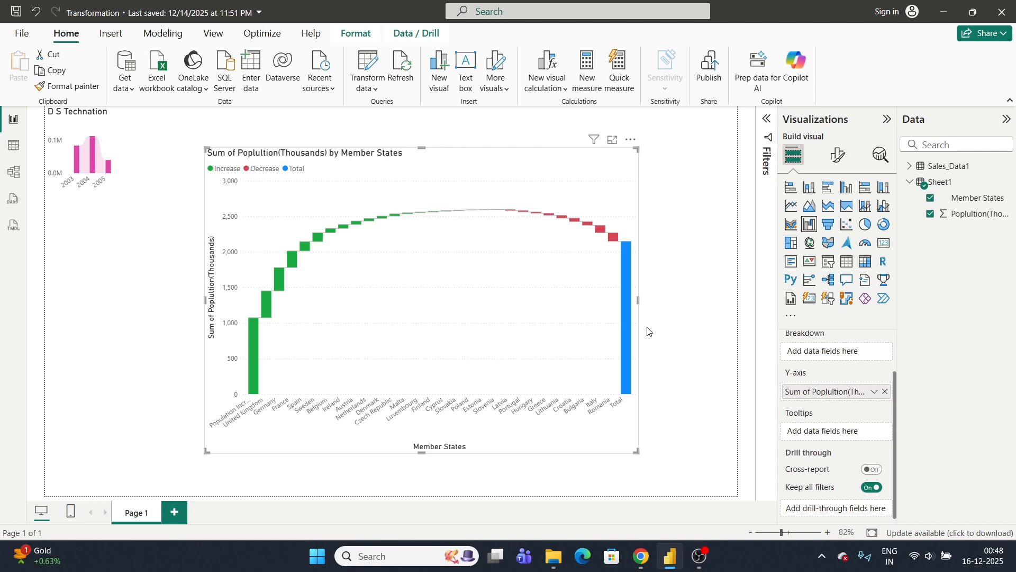
pyautogui.scroll(2, 847, 424)
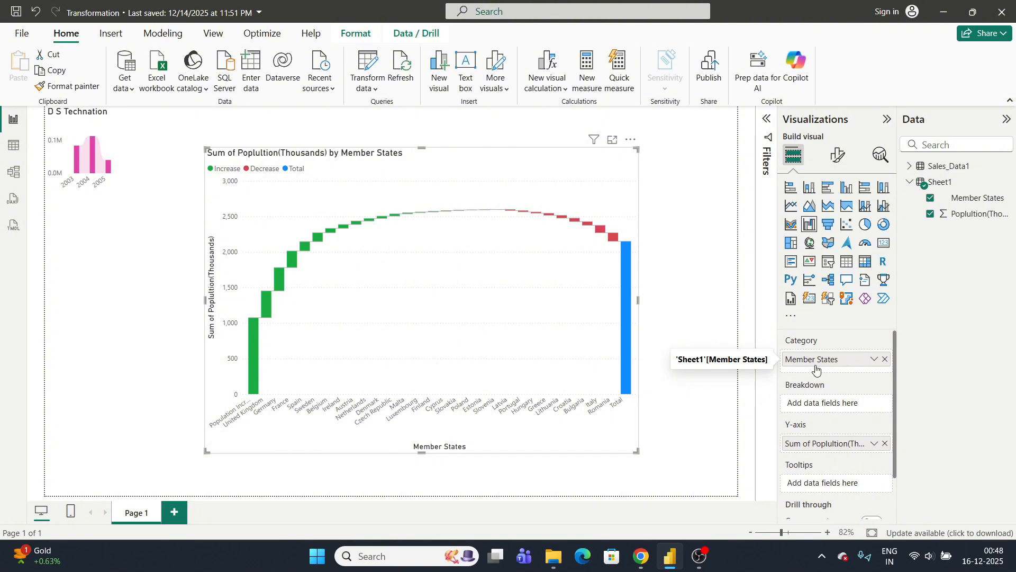
pyautogui.moveTo(252, 328)
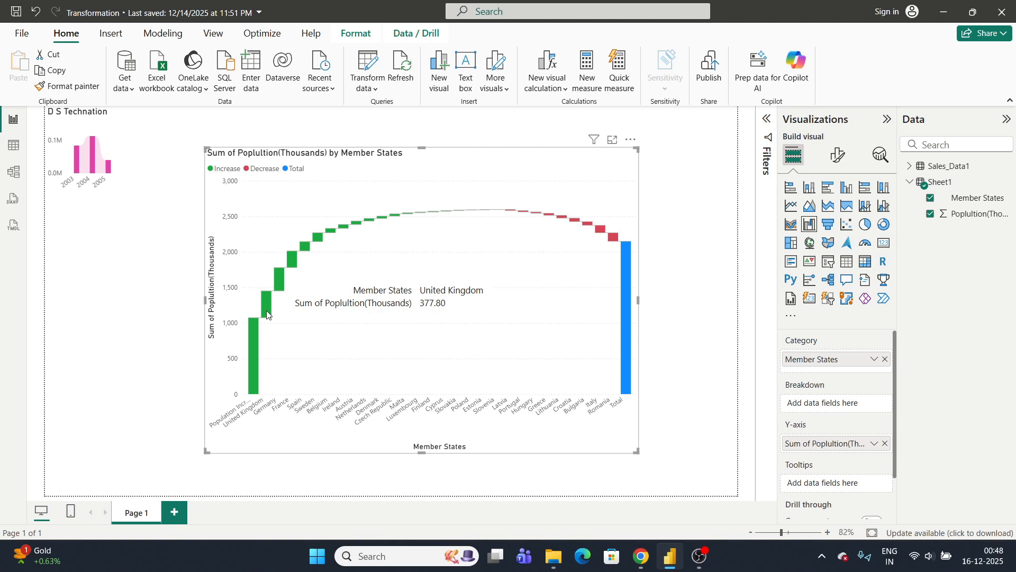
pyautogui.moveTo(279, 276)
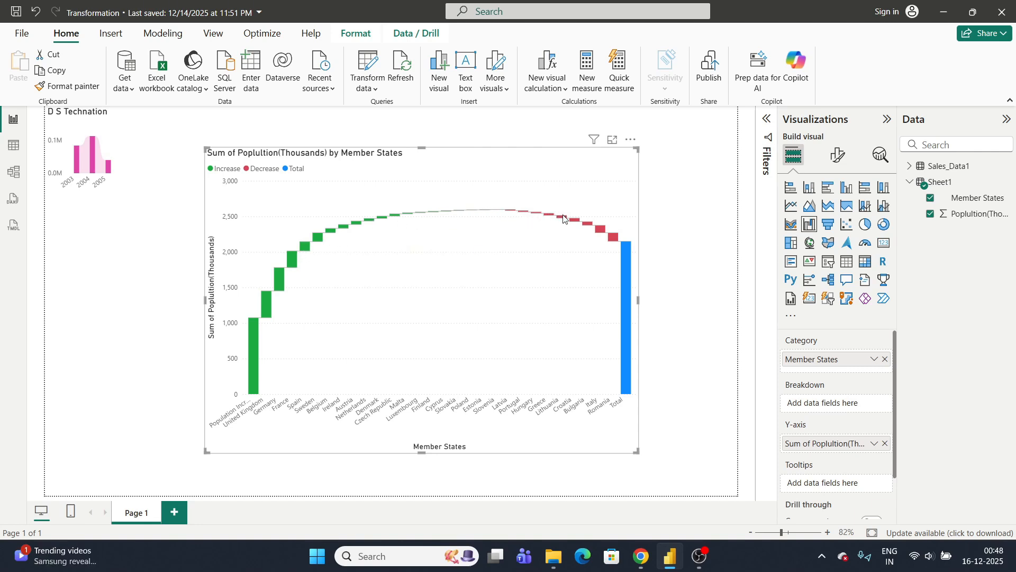
pyautogui.moveTo(575, 223)
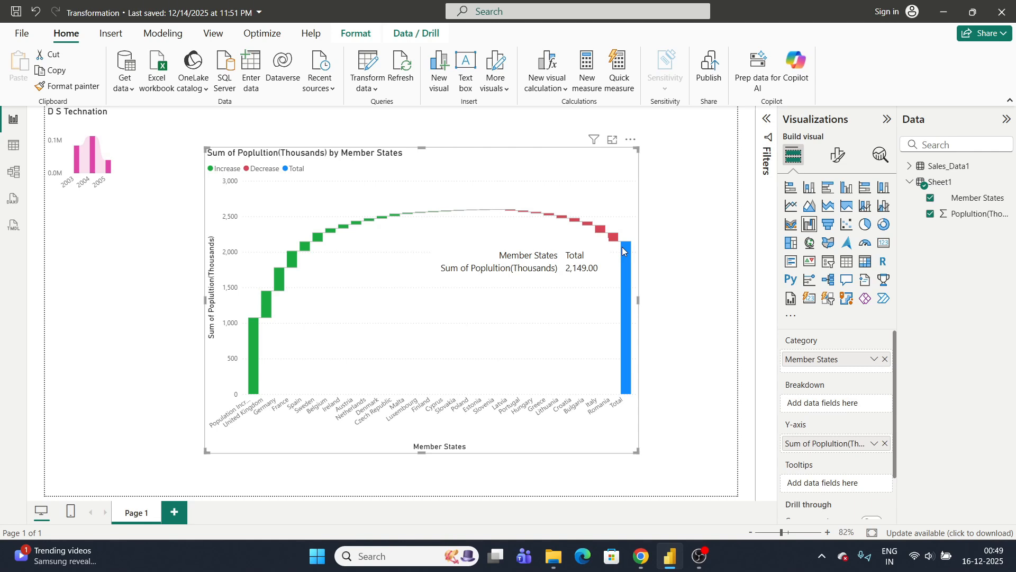
# - Review the waterfall chart's column colour options and try hiding the total column before showing it again
pyautogui.click(843, 154)
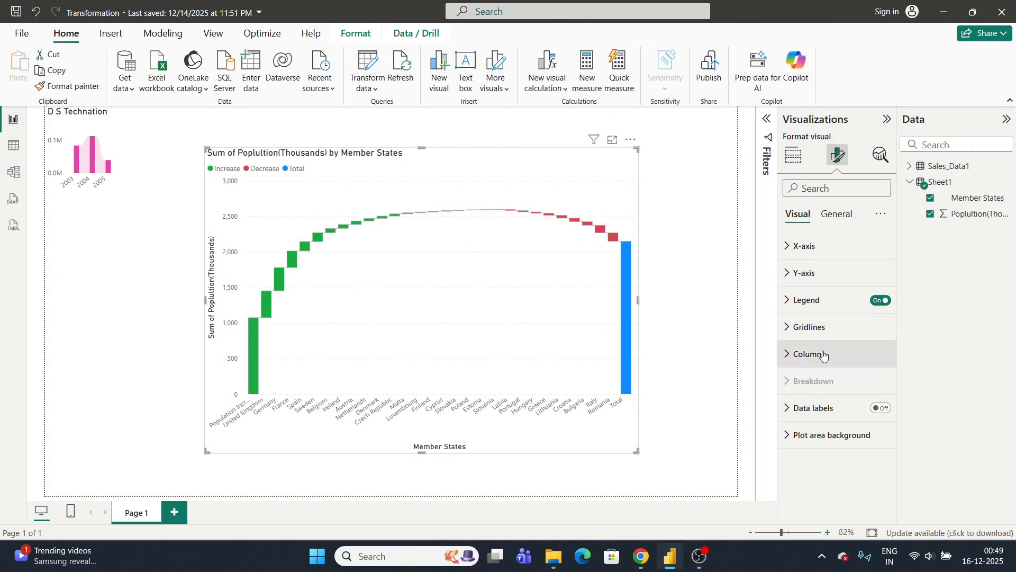
pyautogui.click(824, 354)
pyautogui.scroll(-3, 834, 341)
pyautogui.scroll(1, 835, 341)
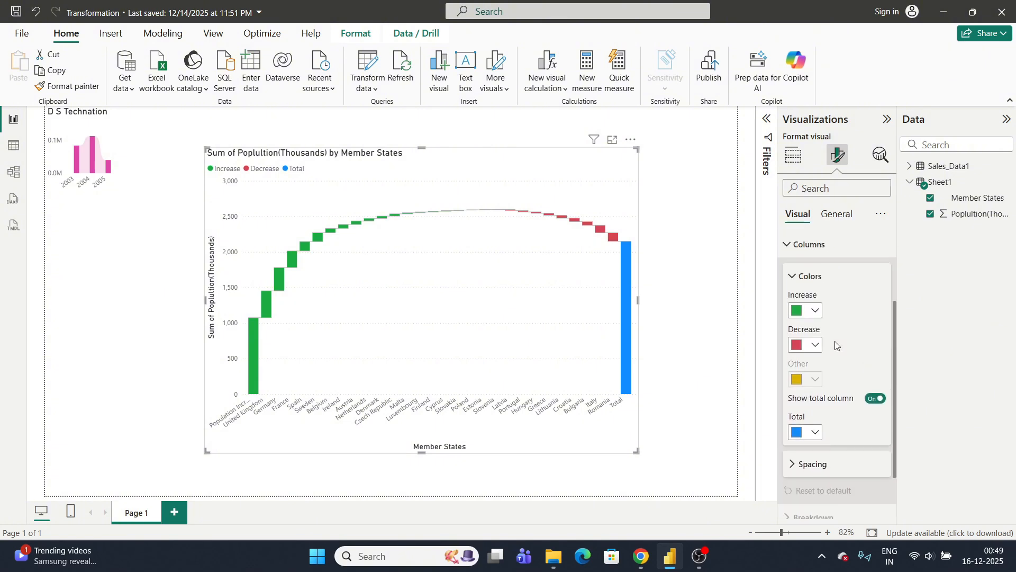
pyautogui.click(816, 311)
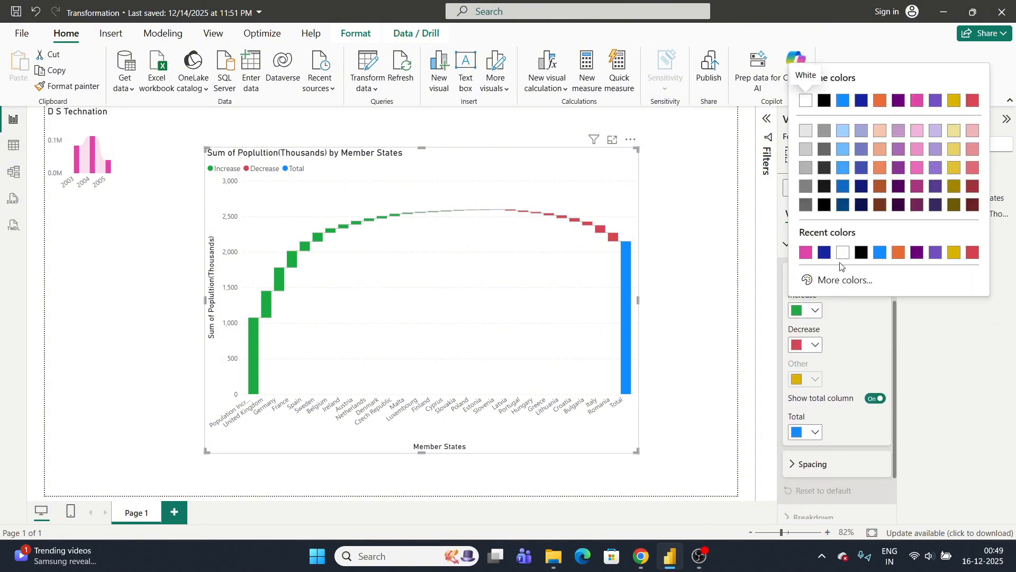
pyautogui.click(820, 344)
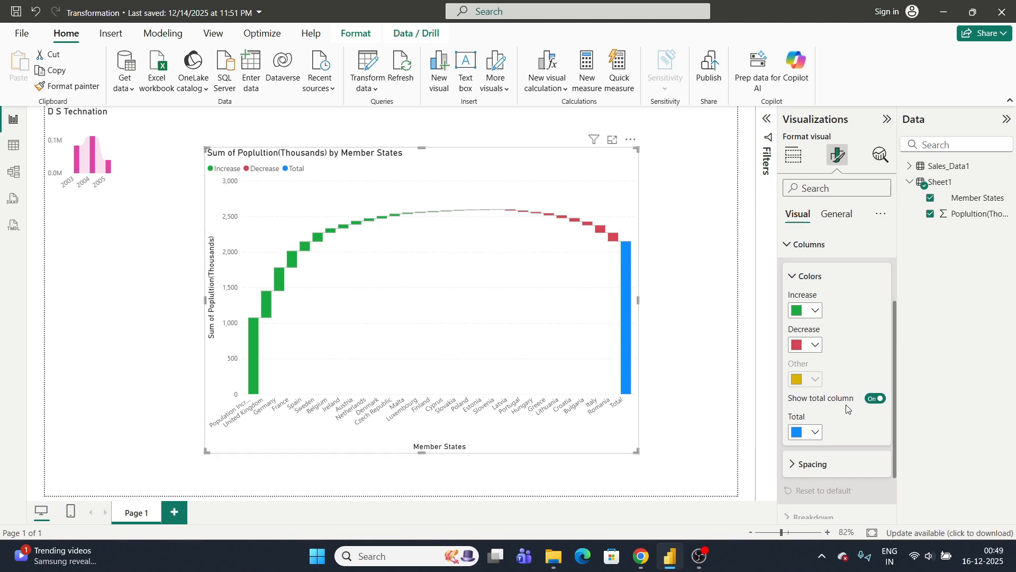
pyautogui.click(876, 398)
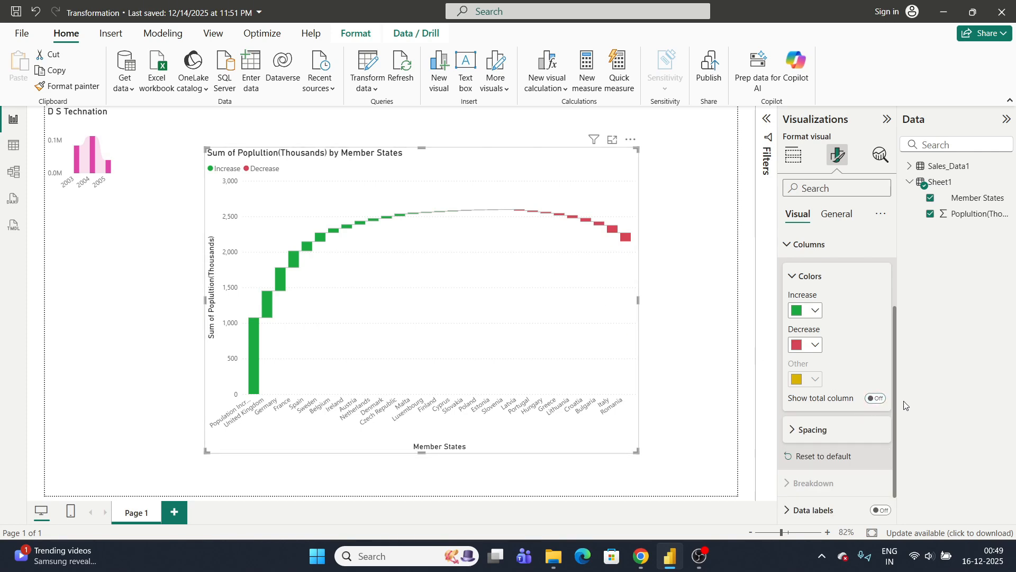
pyautogui.click(876, 398)
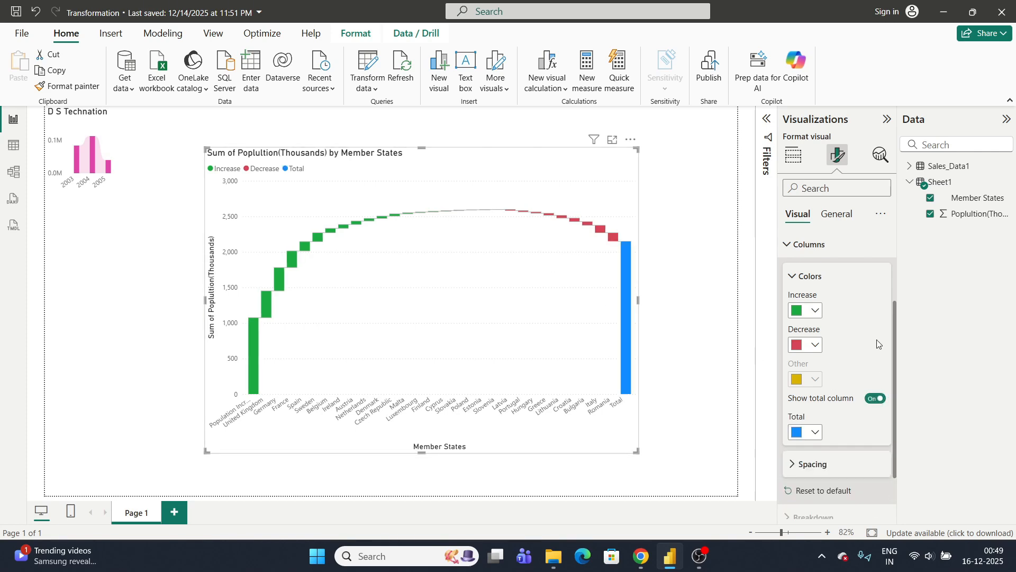
# - Try 15% spacing between the waterfall chart's categories and reset the column formatting to default
pyautogui.scroll(-2, 876, 344)
pyautogui.click(834, 395)
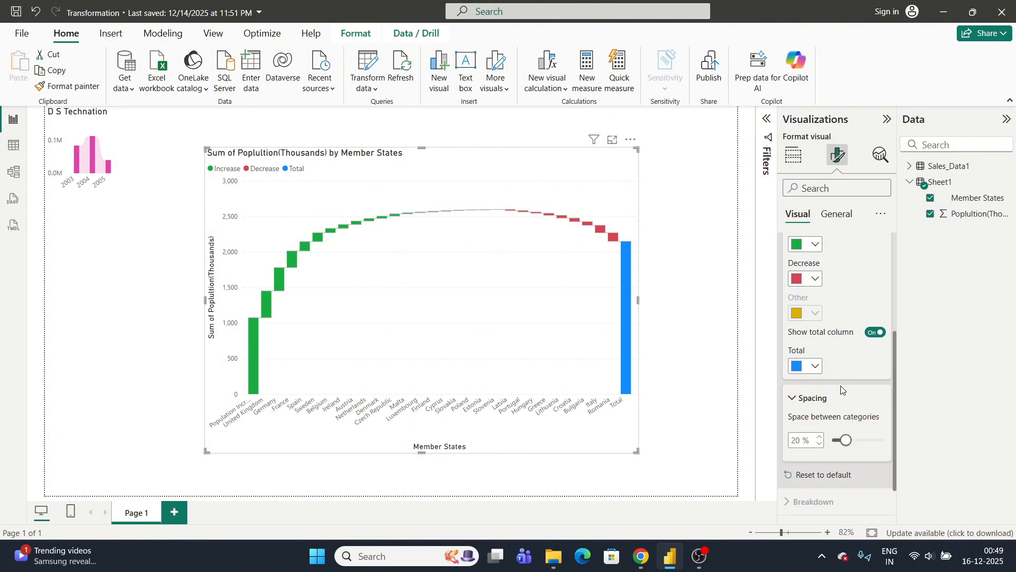
pyautogui.scroll(-1, 842, 386)
pyautogui.moveTo(845, 394)
pyautogui.mouseDown()
pyautogui.moveTo(882, 394)
pyautogui.moveTo(842, 394)
pyautogui.mouseUp()
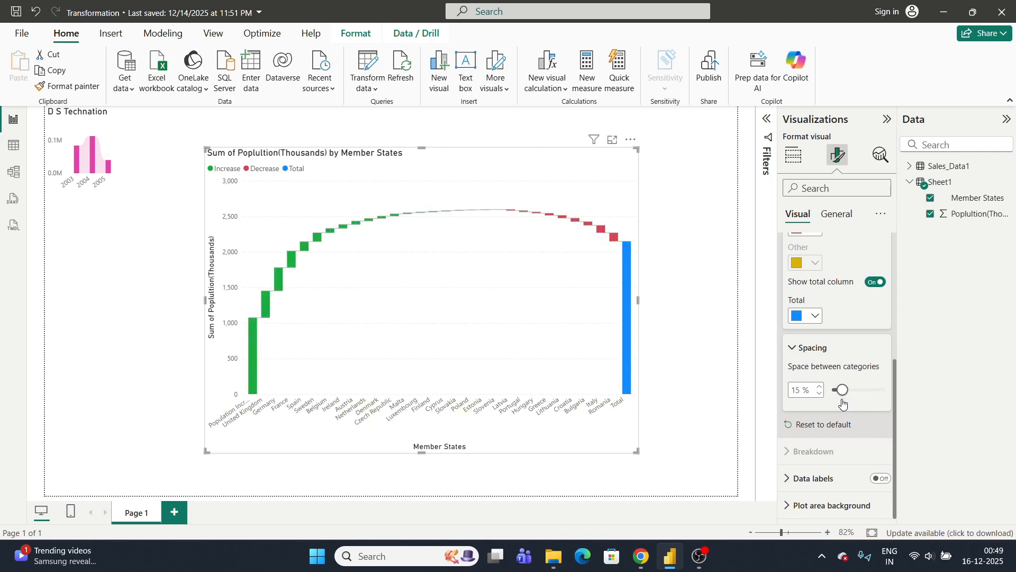
pyautogui.click(833, 423)
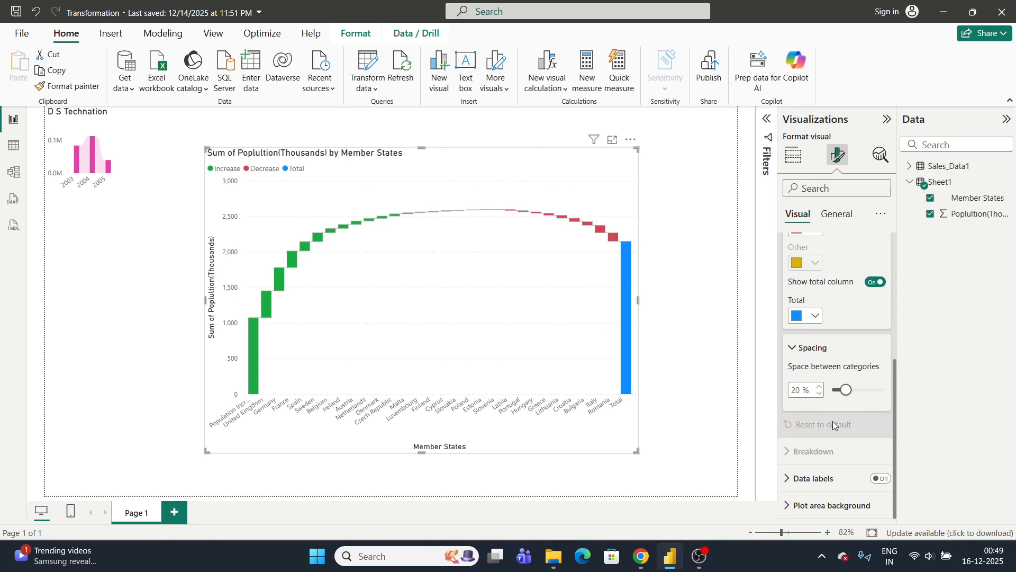
pyautogui.scroll(3, 833, 421)
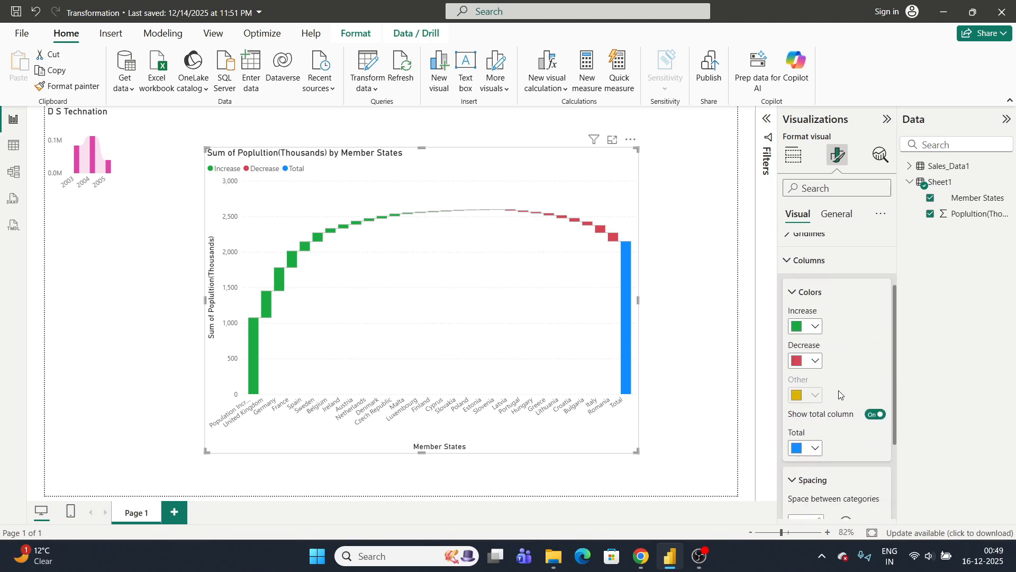
pyautogui.click(805, 270)
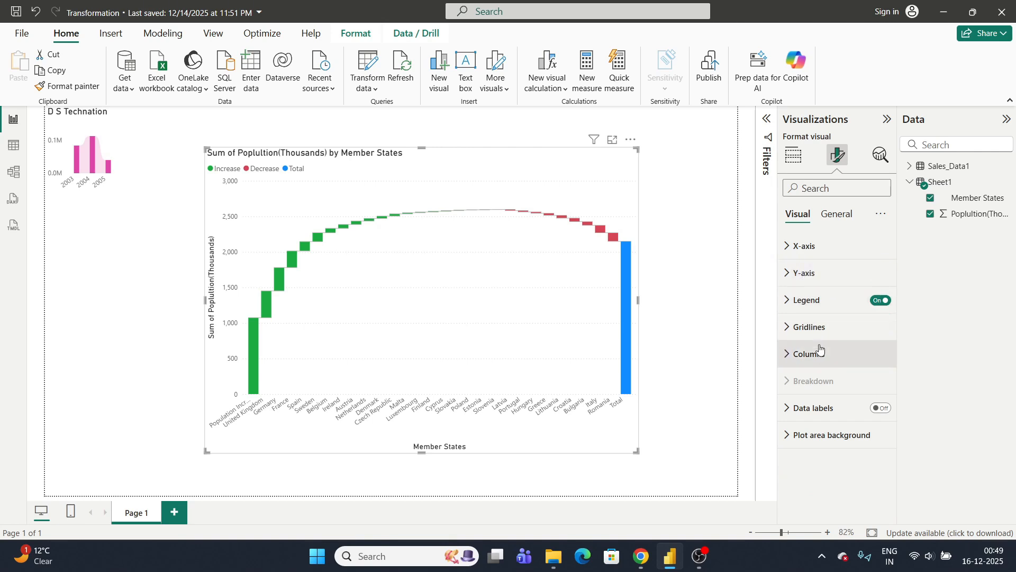
# - Try turning off the waterfall chart's X-axis title and turn it back on
pyautogui.click(818, 246)
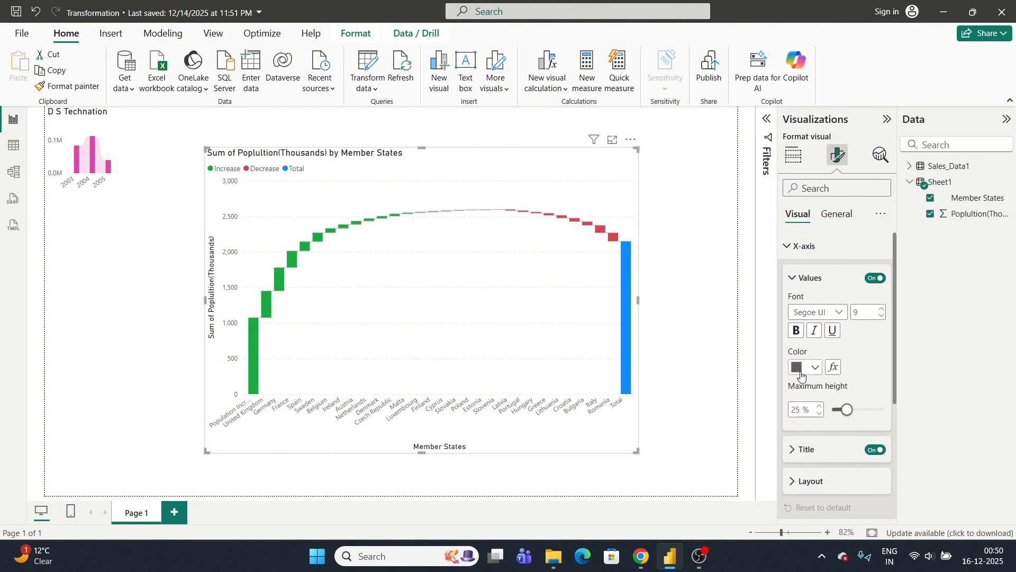
pyautogui.click(875, 449)
pyautogui.click(875, 449)
pyautogui.click(791, 247)
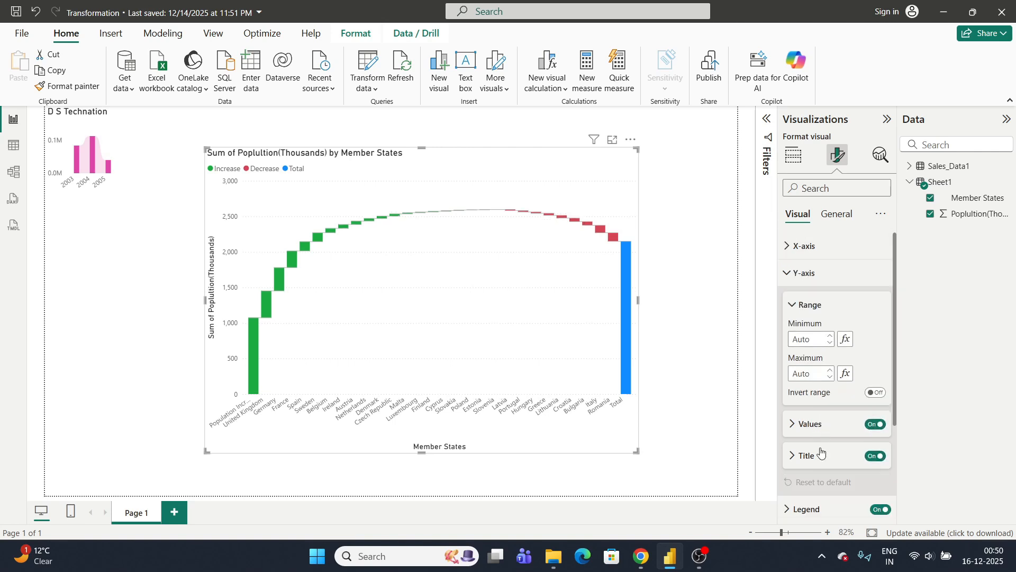
# - Close the Y-axis settings and try hiding the waterfall chart's legend before showing it again
pyautogui.click(810, 273)
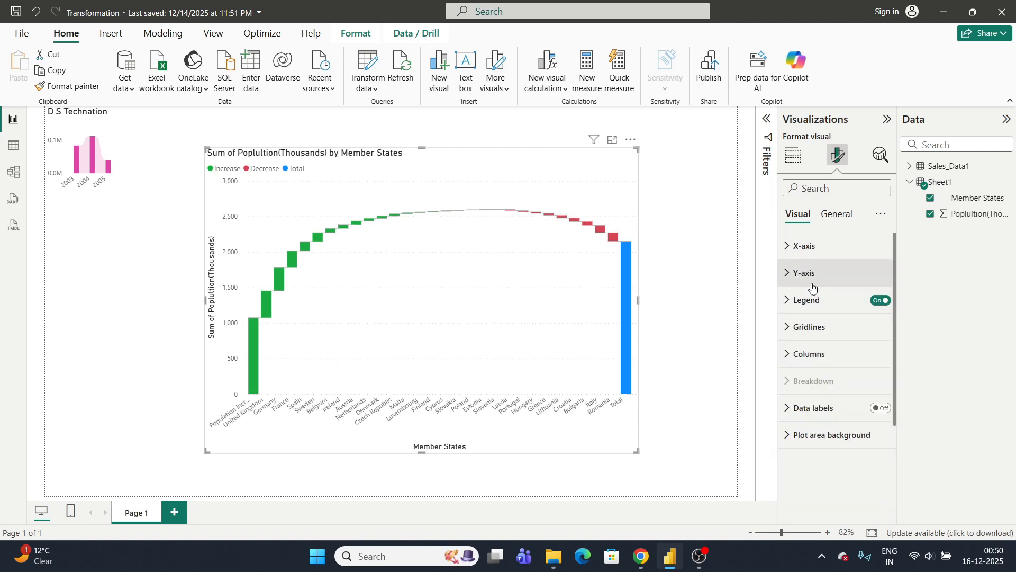
pyautogui.click(881, 302)
pyautogui.click(881, 301)
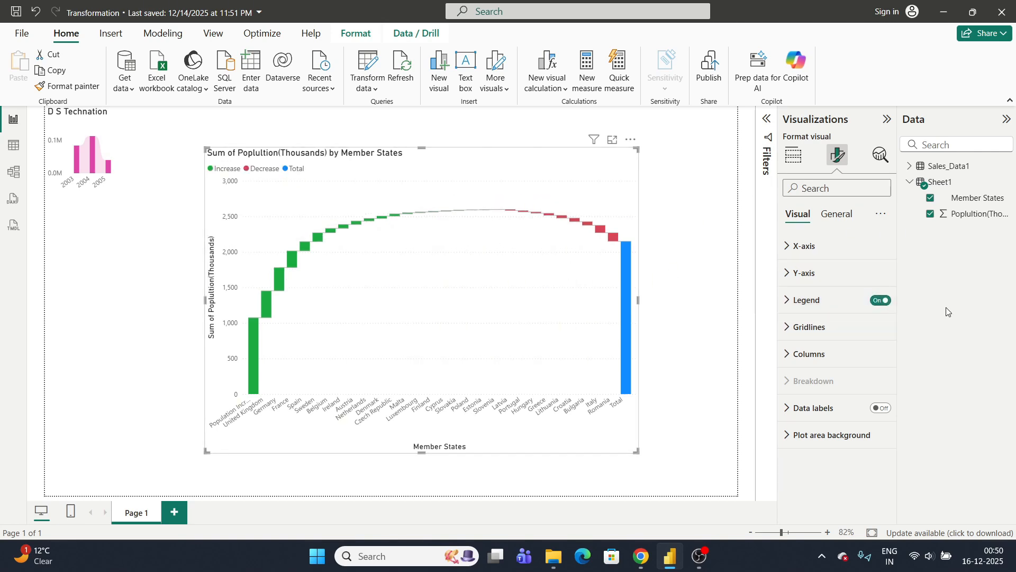
# - Review the waterfall chart's gridline and column settings, and try showing its data labels before hiding them again
pyautogui.click(839, 328)
pyautogui.click(840, 329)
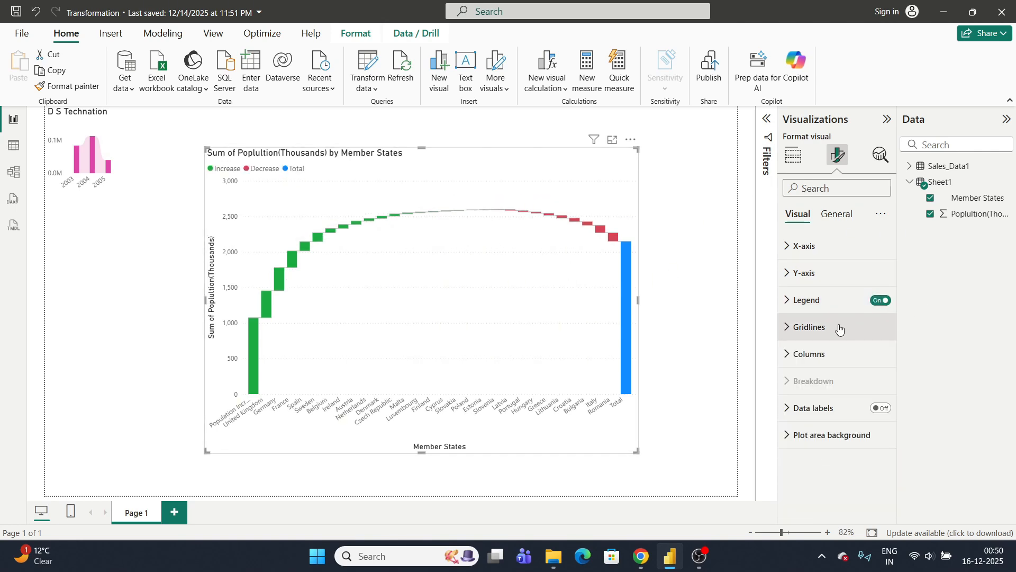
pyautogui.click(835, 347)
pyautogui.scroll(-3, 835, 345)
pyautogui.scroll(2, 825, 285)
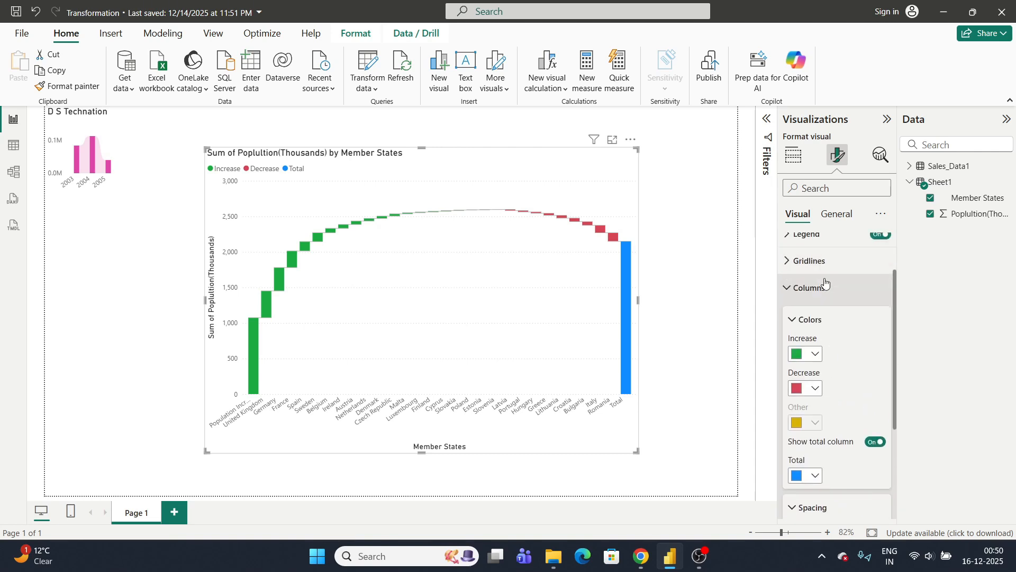
pyautogui.click(824, 288)
pyautogui.click(883, 410)
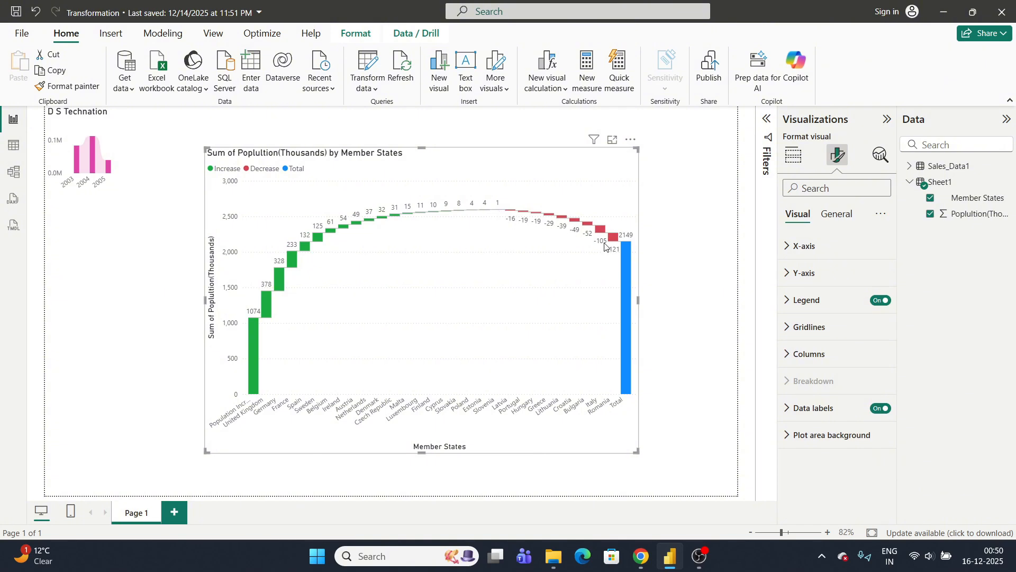
pyautogui.click(880, 408)
# - Review the waterfall chart's general size properties and title settings
pyautogui.click(837, 214)
pyautogui.click(820, 246)
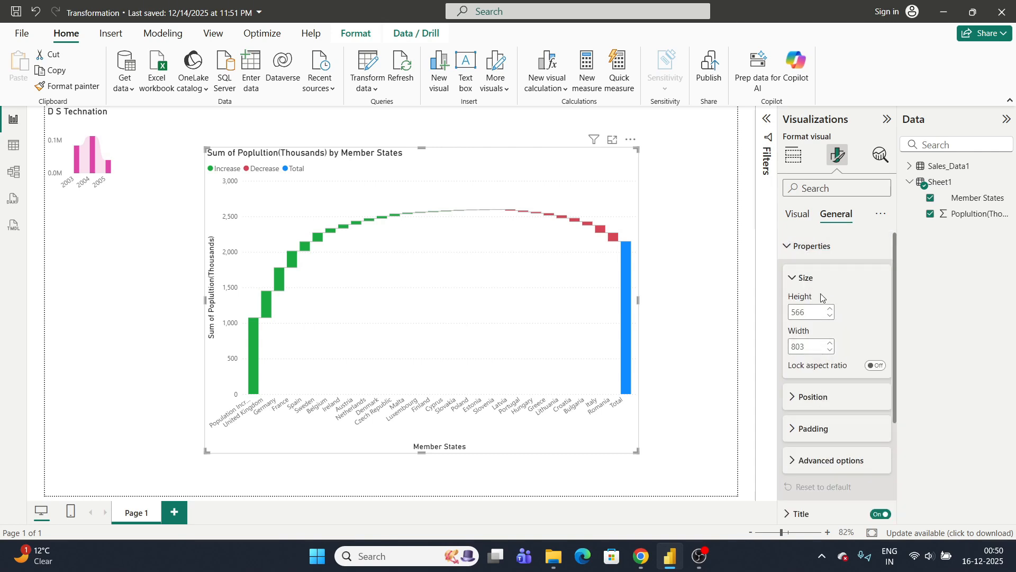
pyautogui.click(814, 247)
pyautogui.click(837, 275)
pyautogui.click(838, 274)
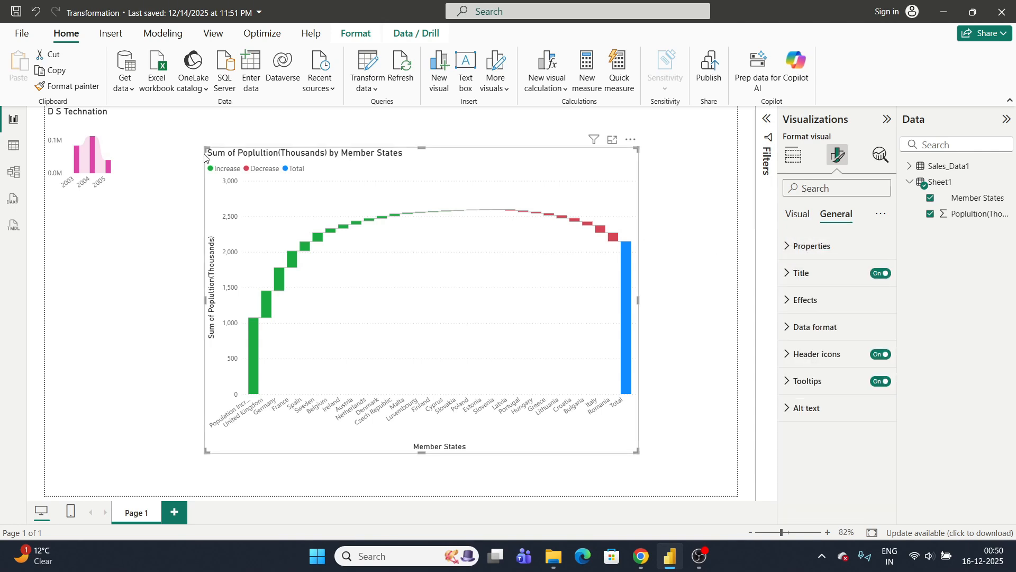
# - Try turning off the waterfall chart's background in its effects settings and turn it back on
pyautogui.click(840, 313)
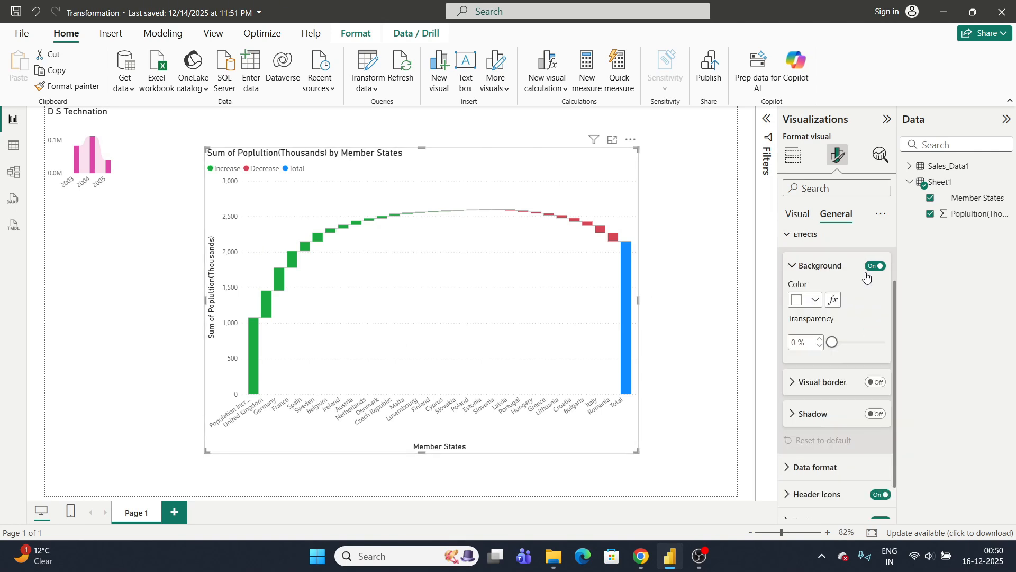
pyautogui.click(875, 266)
pyautogui.click(875, 267)
pyautogui.scroll(2, 825, 286)
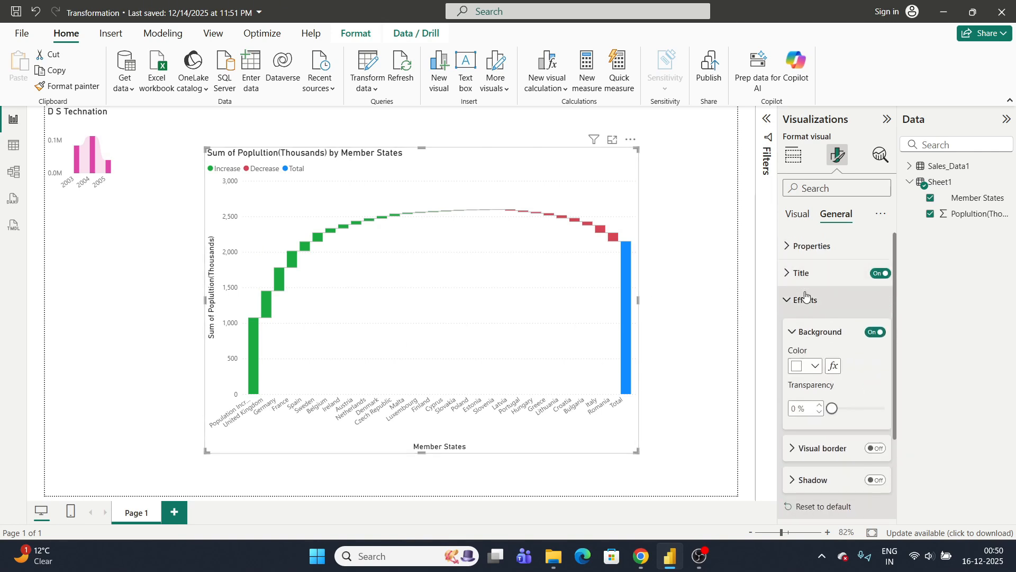
pyautogui.click(815, 299)
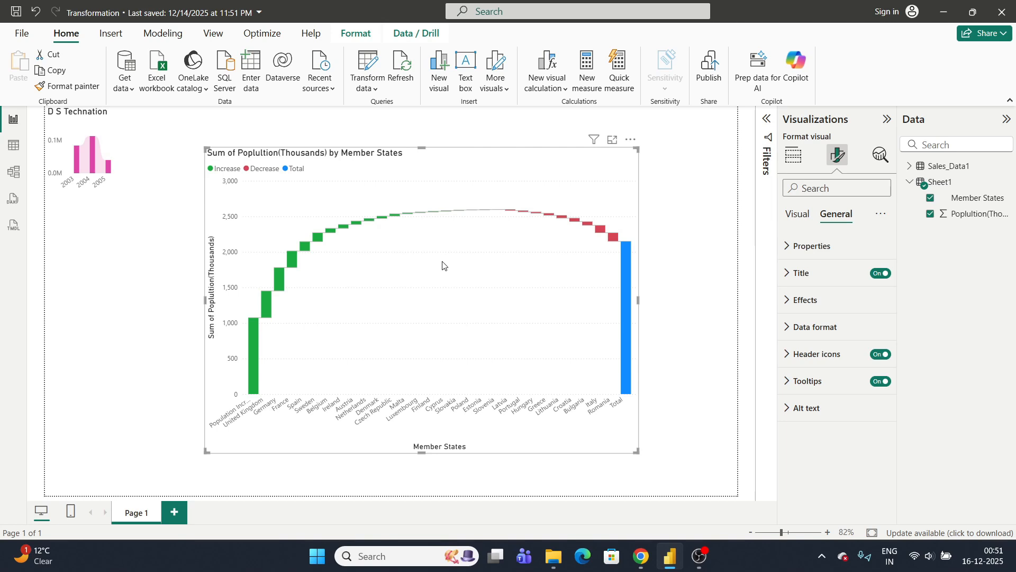
# - Add a new report page and insert a funnel chart enlarged to fill most of the canvas
pyautogui.click(175, 512)
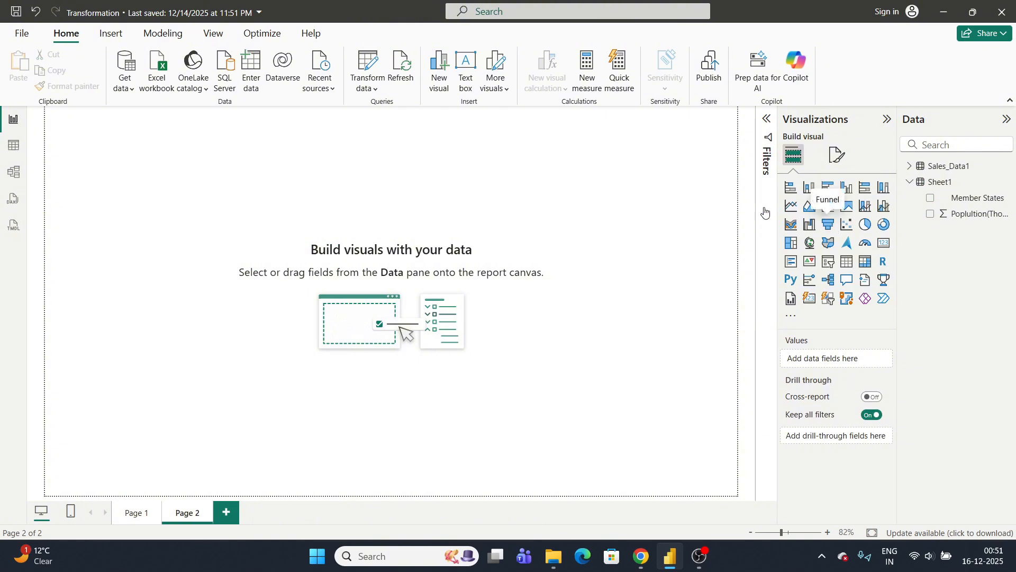
pyautogui.click(829, 225)
pyautogui.moveTo(201, 255); pyautogui.dragTo(710, 479)
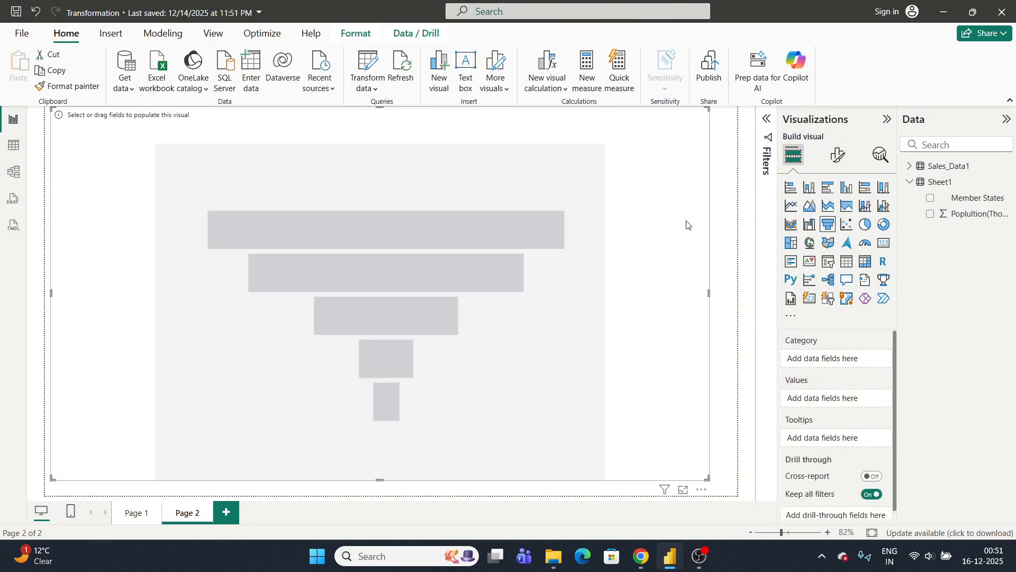
# - Import Sheet1 from the Excel workbook Data for Funnel Chart into the report
pyautogui.click(911, 183)
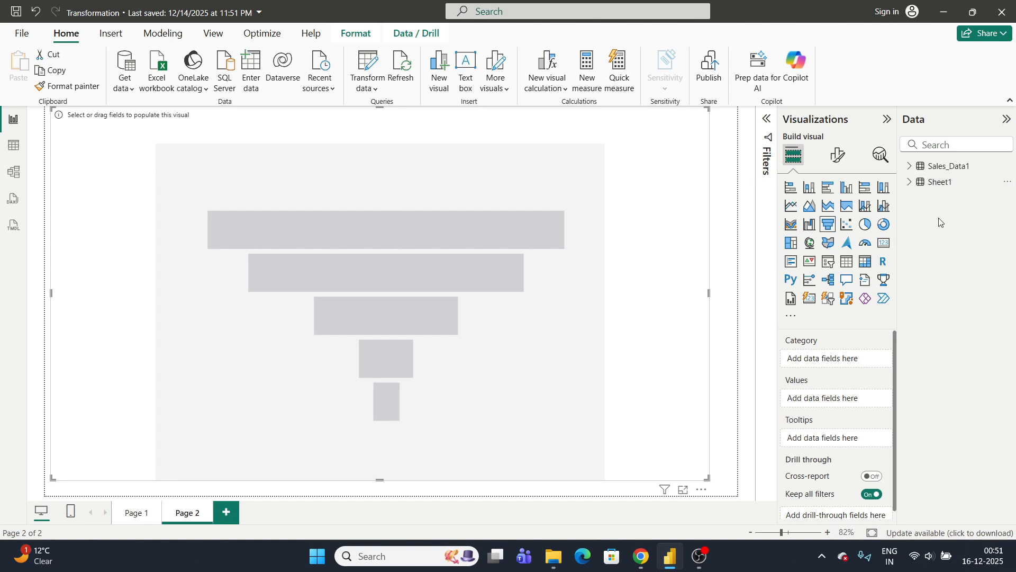
pyautogui.click(160, 84)
pyautogui.click(170, 165)
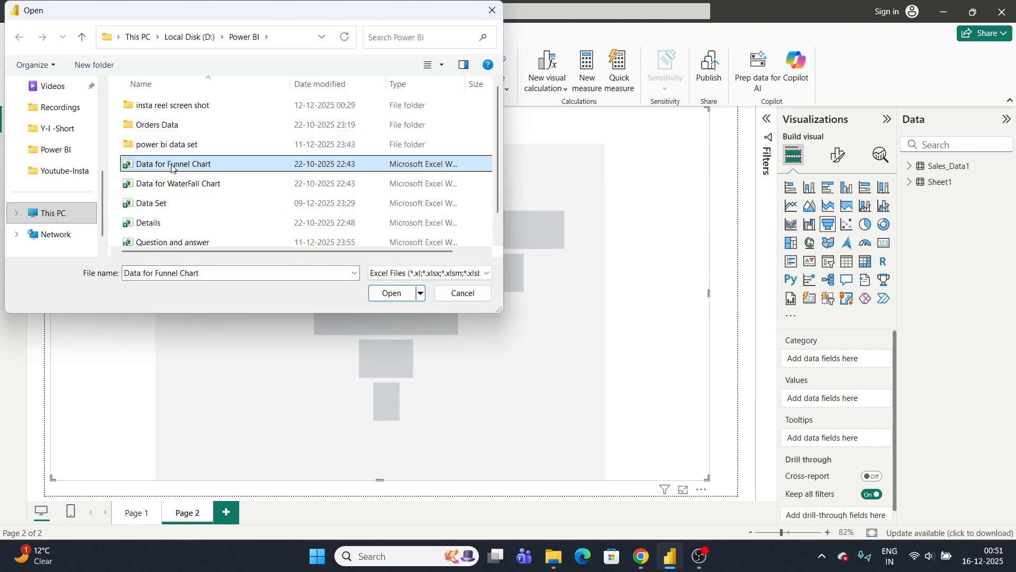
pyautogui.click(391, 293)
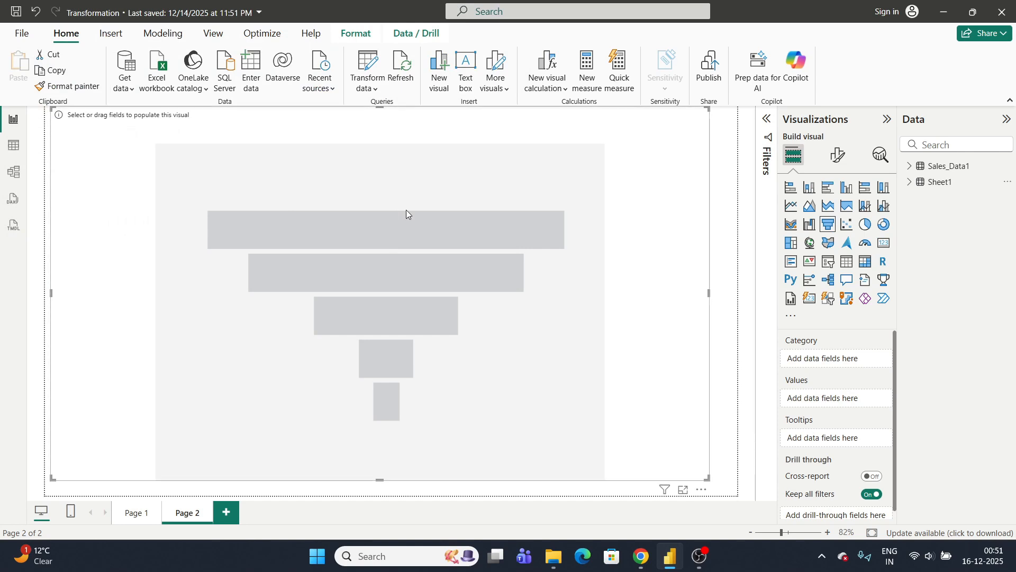
pyautogui.click(263, 153)
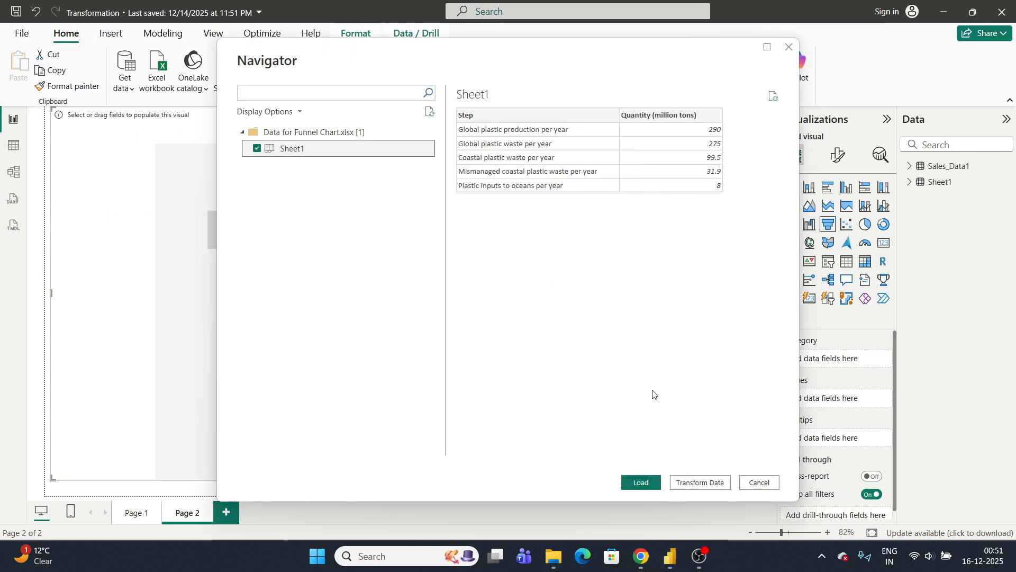
pyautogui.click(638, 479)
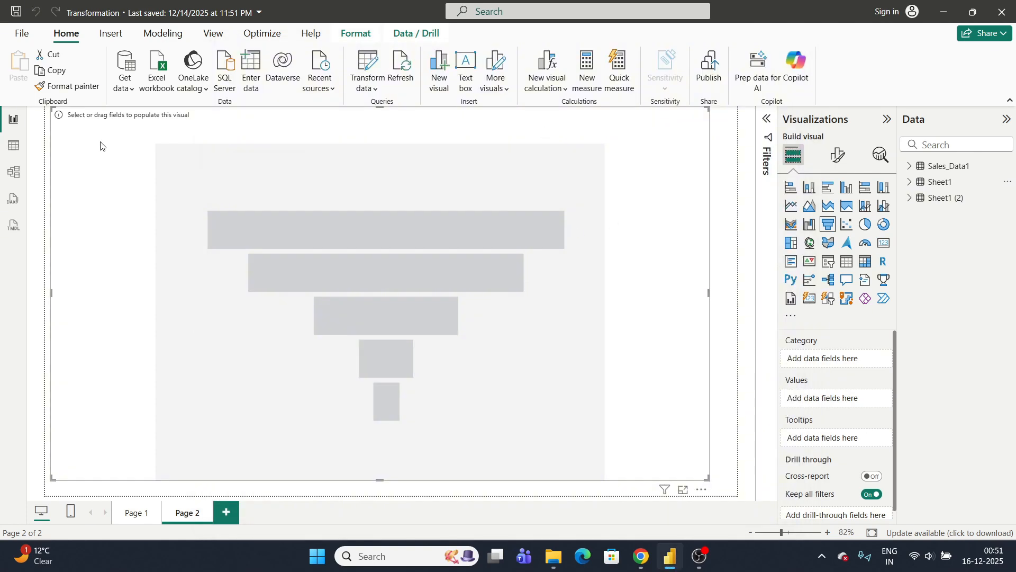
# - Examine the imported Sheet1 (2) table's data and return to the report page
pyautogui.click(24, 148)
pyautogui.click(936, 231)
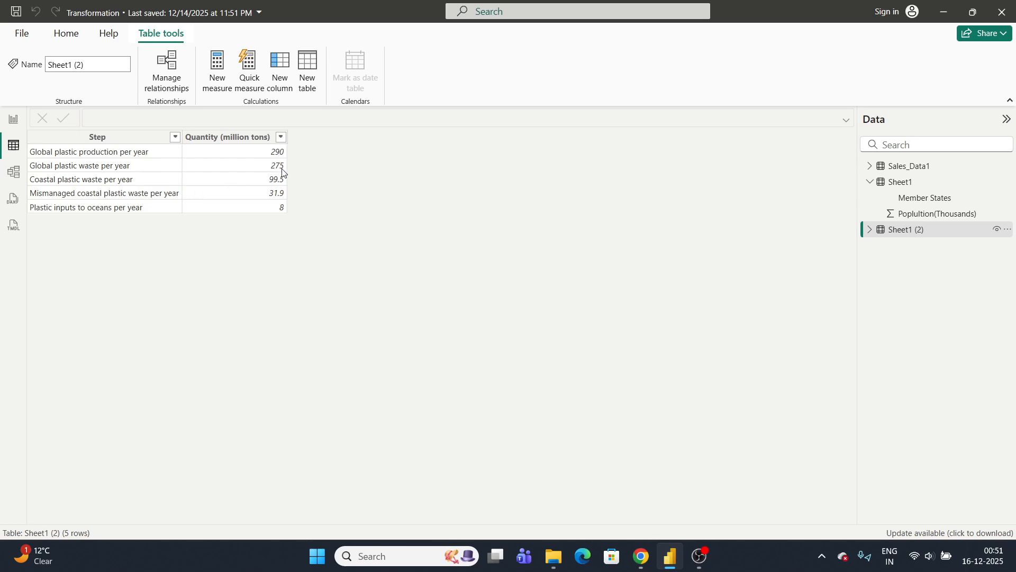
pyautogui.click(13, 119)
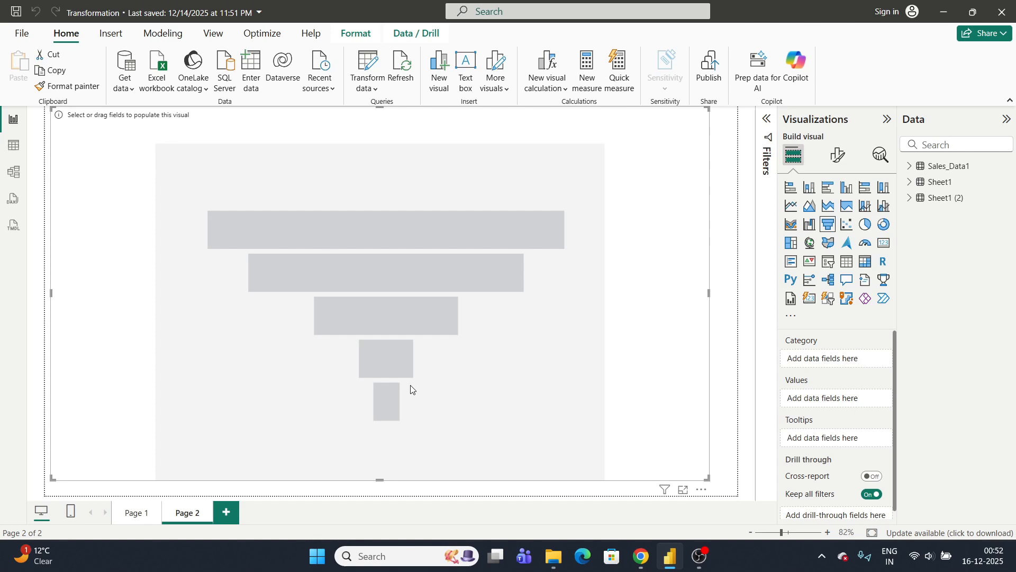
# - Assign Quantity (million tons) as the funnel chart's values and Step as its category
pyautogui.click(916, 203)
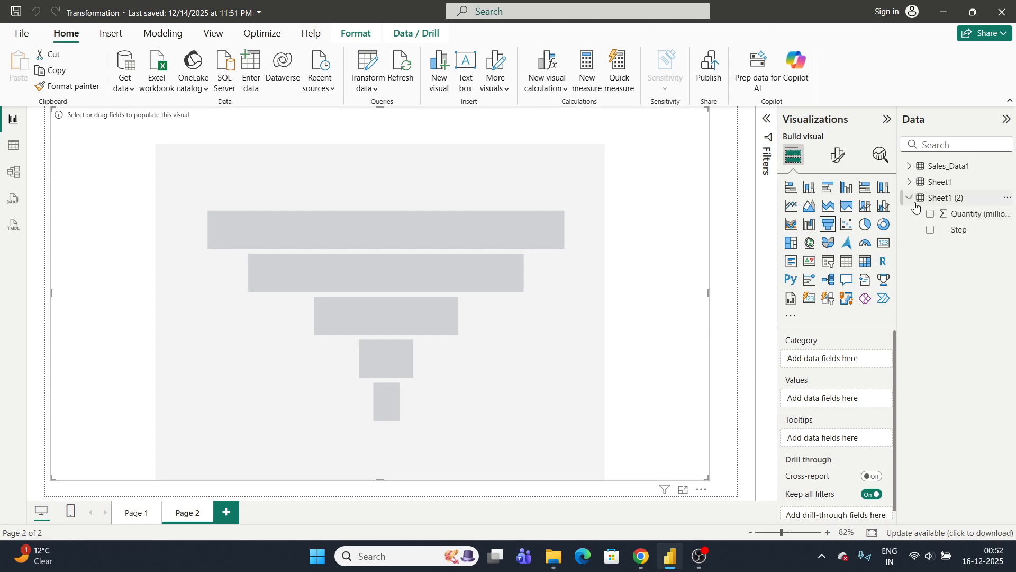
pyautogui.moveTo(978, 216); pyautogui.dragTo(844, 397)
pyautogui.moveTo(959, 229); pyautogui.dragTo(843, 356)
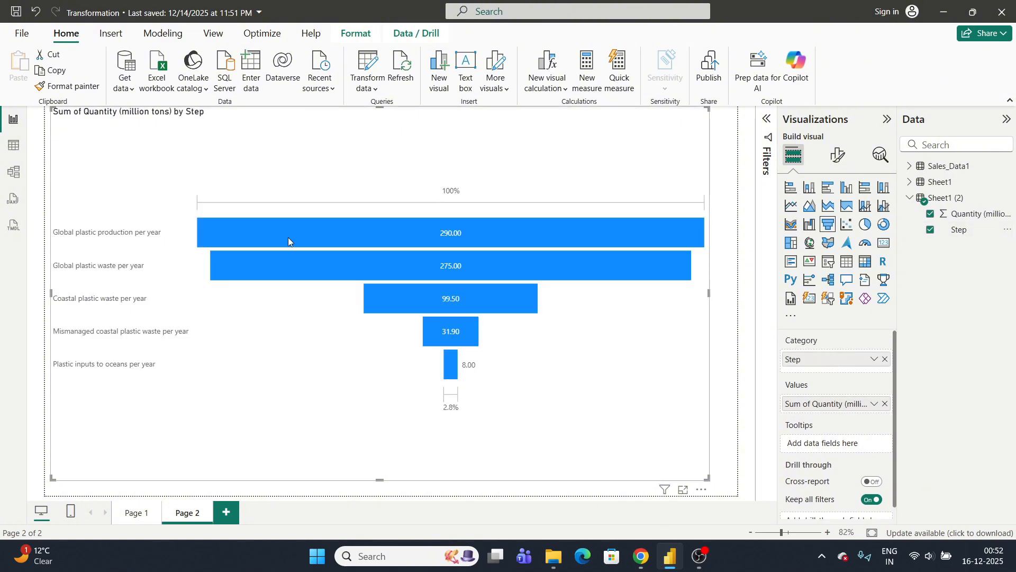
# - Recheck the step quantities in the Sheet1 (2) table and compare them with the funnel chart's bars
pyautogui.click(14, 144)
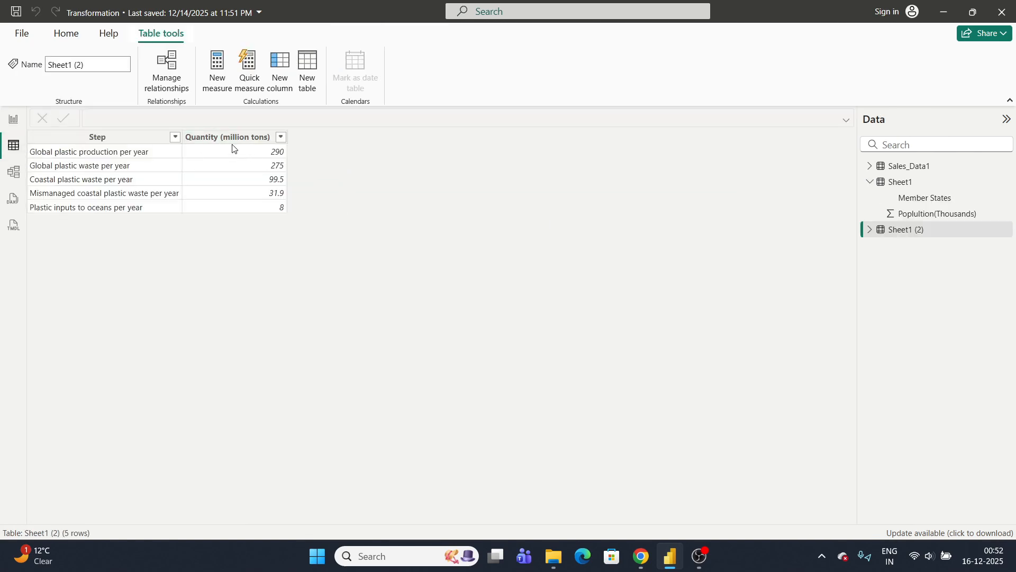
pyautogui.click(910, 235)
pyautogui.click(6, 115)
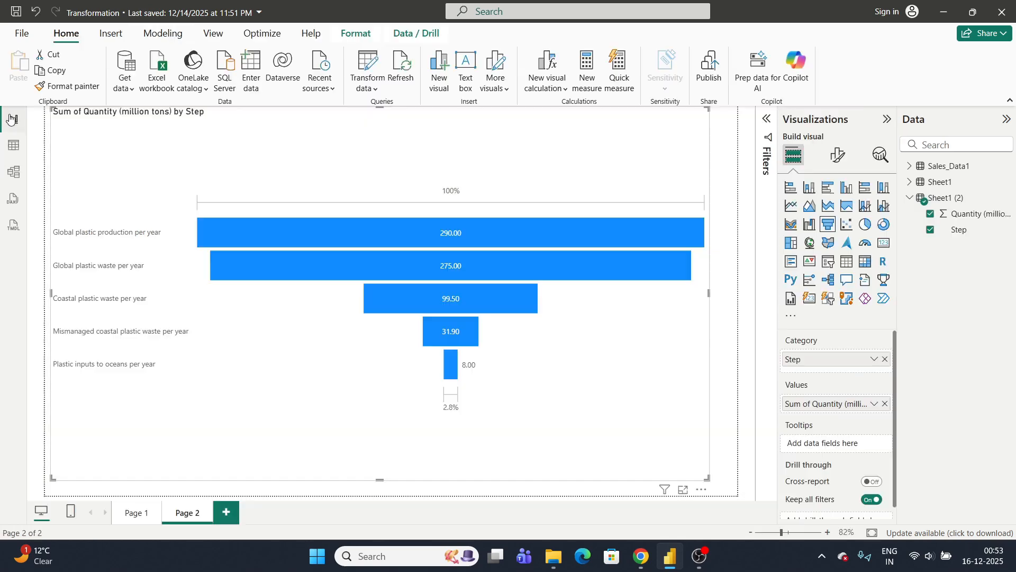
pyautogui.moveTo(445, 282)
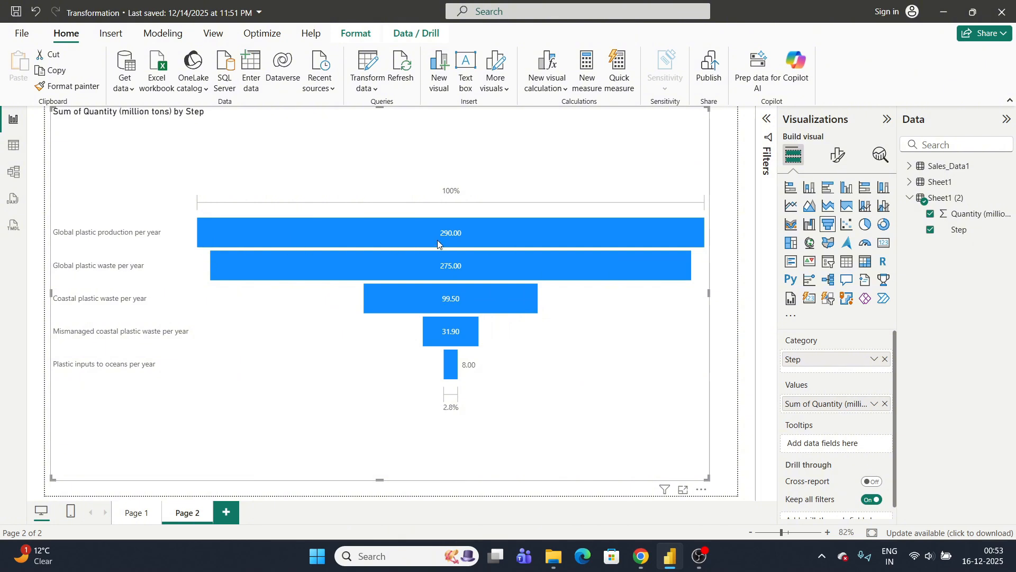
pyautogui.moveTo(480, 242)
pyautogui.moveTo(435, 304)
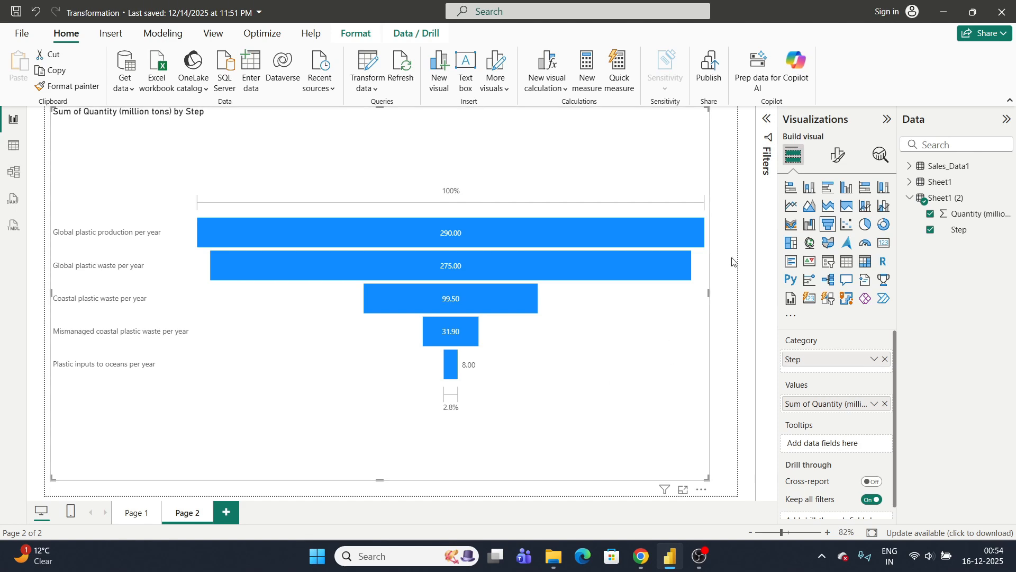
# - Set the funnel chart's default bar colour to dark blue from the theme colours
pyautogui.scroll(-1, 836, 445)
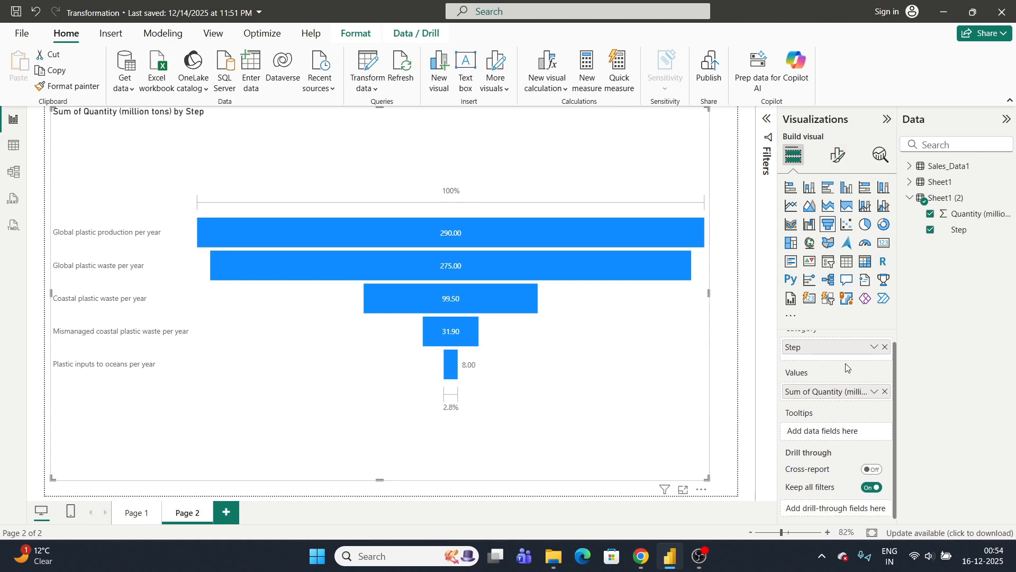
pyautogui.click(838, 154)
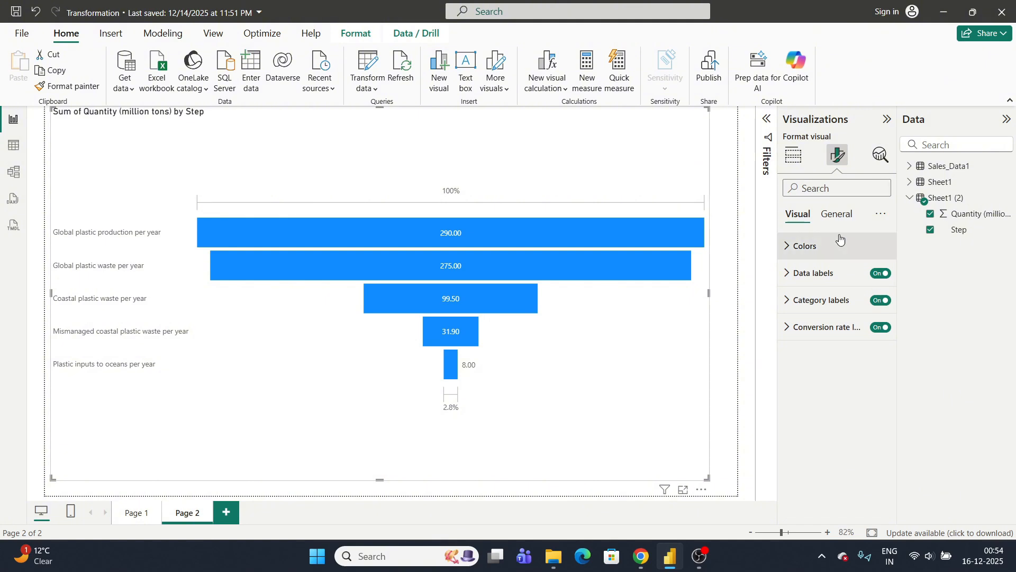
pyautogui.click(823, 247)
pyautogui.click(815, 292)
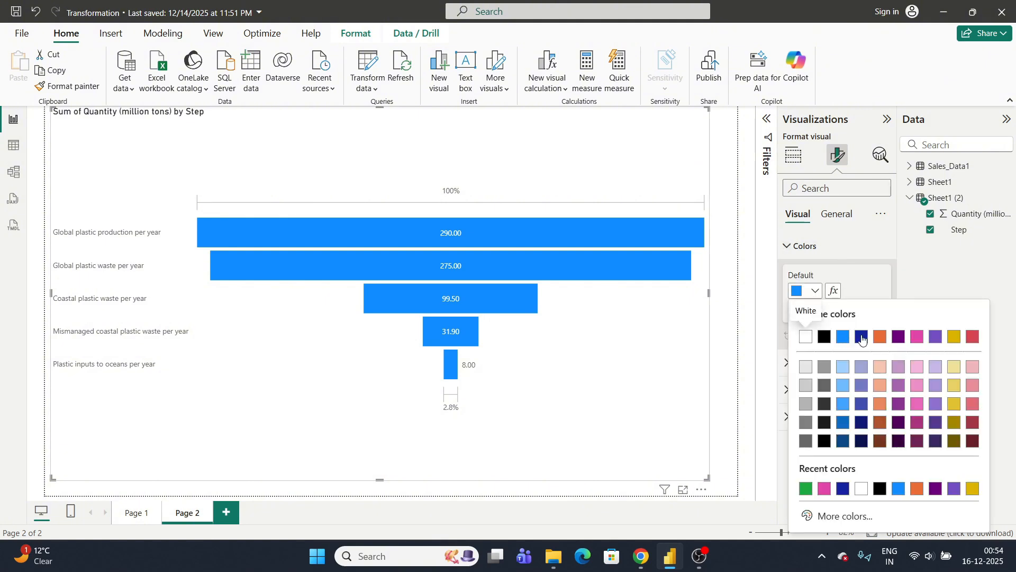
pyautogui.click(858, 335)
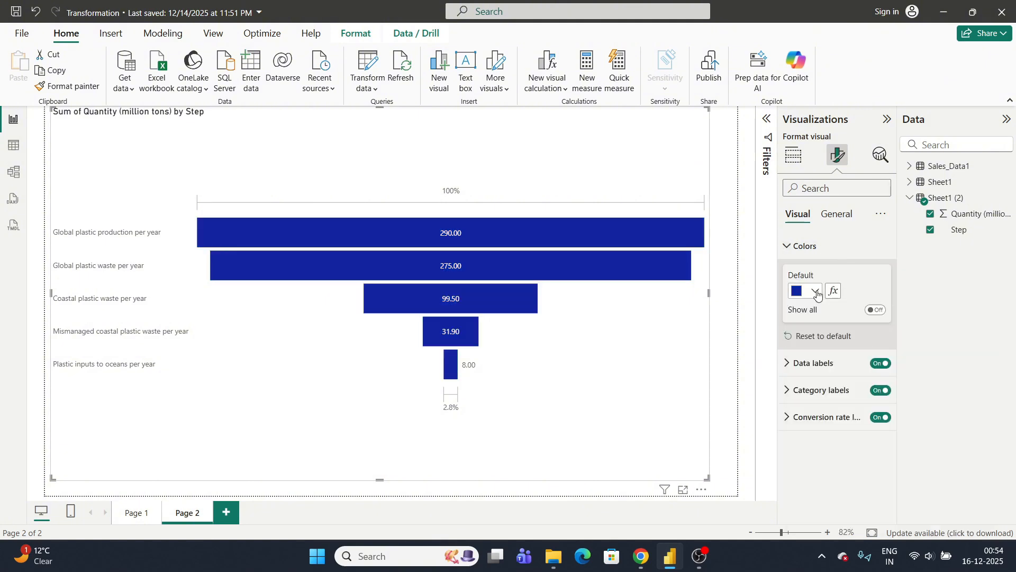
pyautogui.click(806, 249)
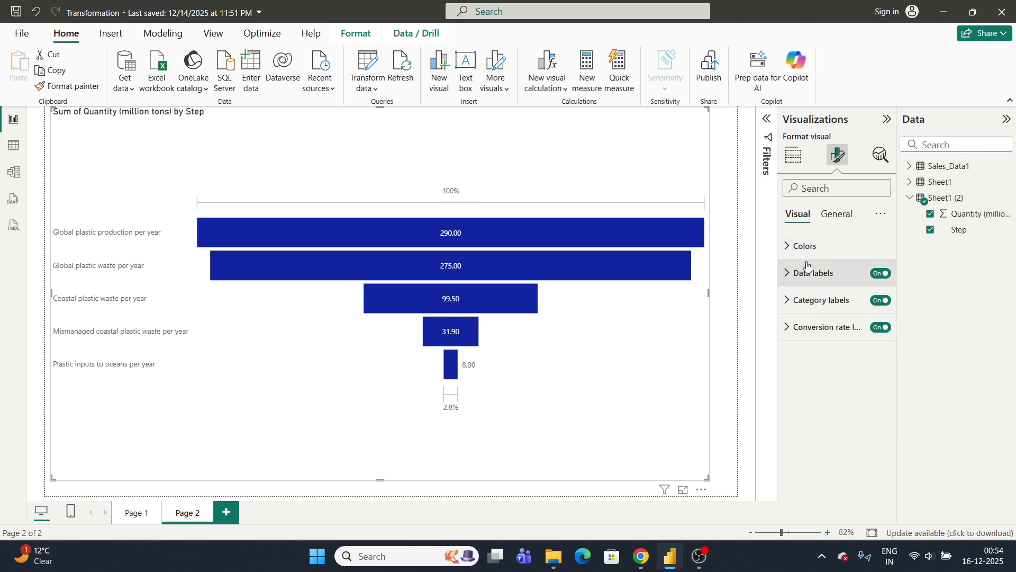
# - Try the Outside end position for the funnel chart's data labels and set it back to Inside center
pyautogui.click(808, 266)
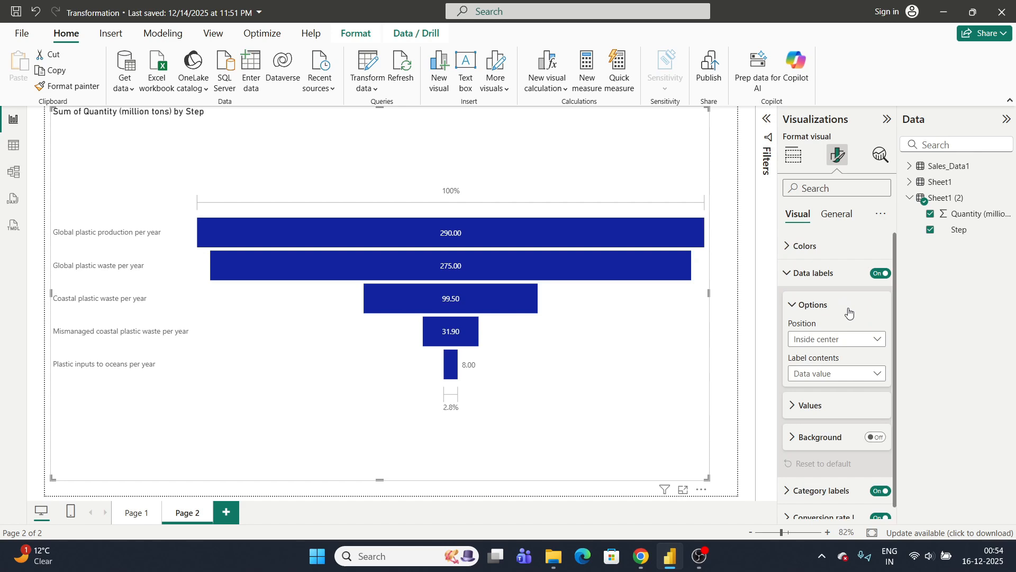
pyautogui.scroll(-1, 849, 313)
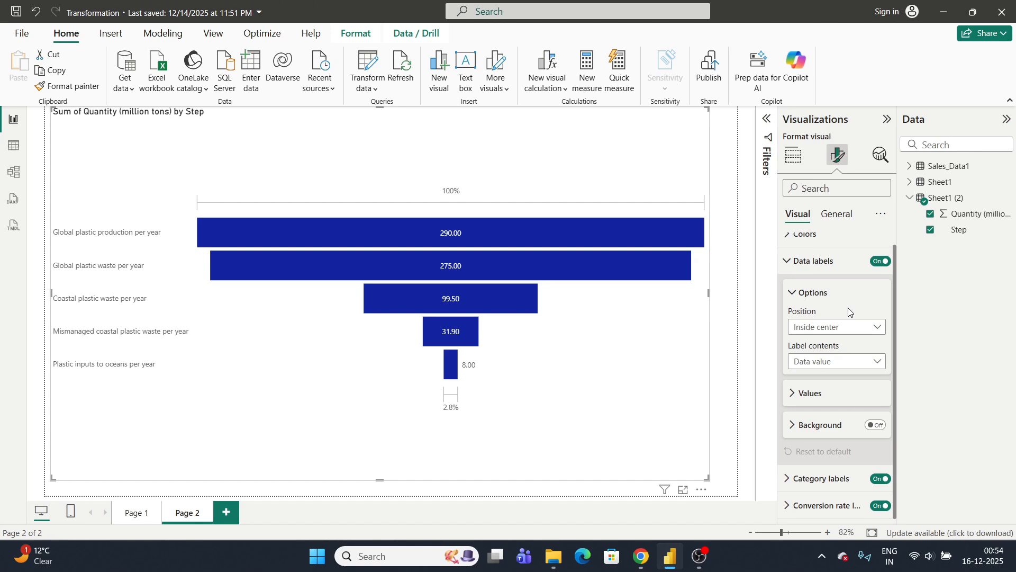
pyautogui.click(820, 327)
pyautogui.click(829, 344)
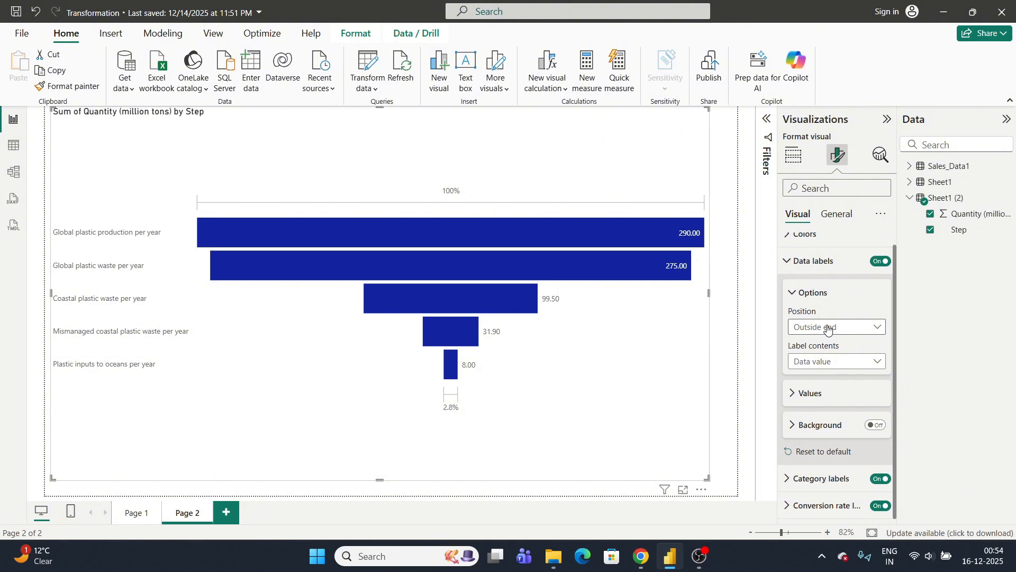
pyautogui.click(828, 328)
pyautogui.click(824, 356)
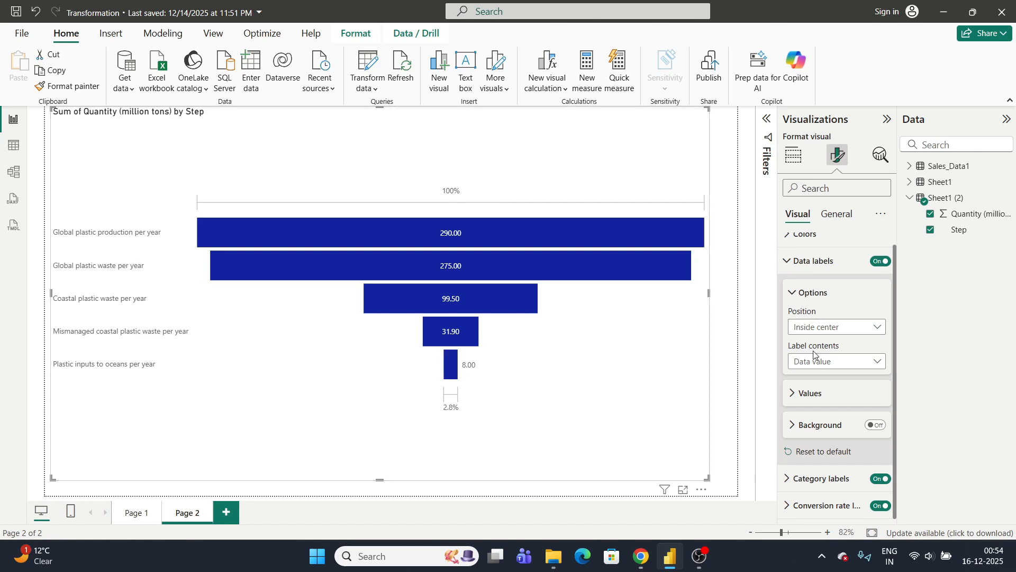
# - Set the funnel chart's data label contents to Percent of first and inspect the bars' details
pyautogui.click(839, 362)
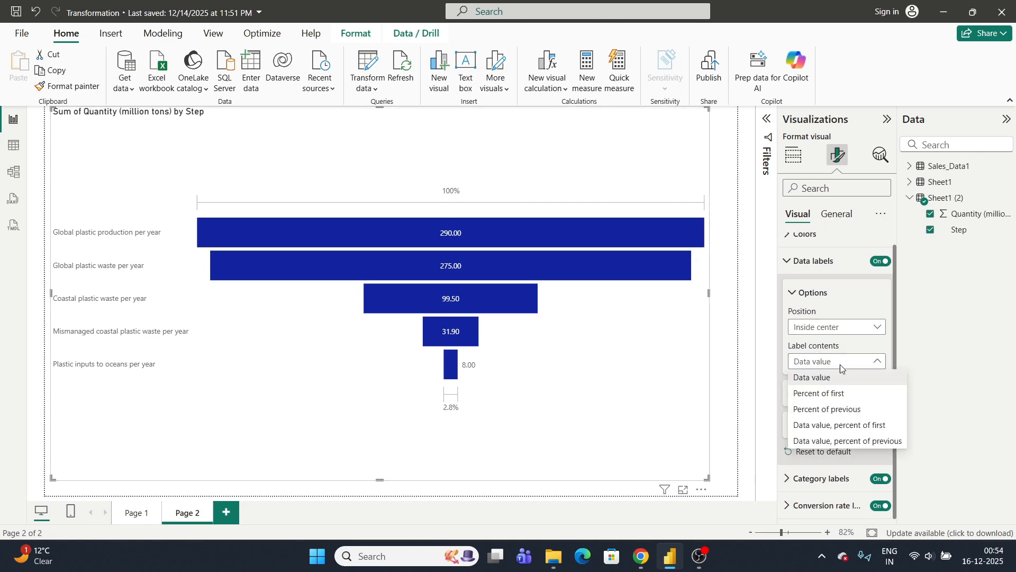
pyautogui.click(819, 394)
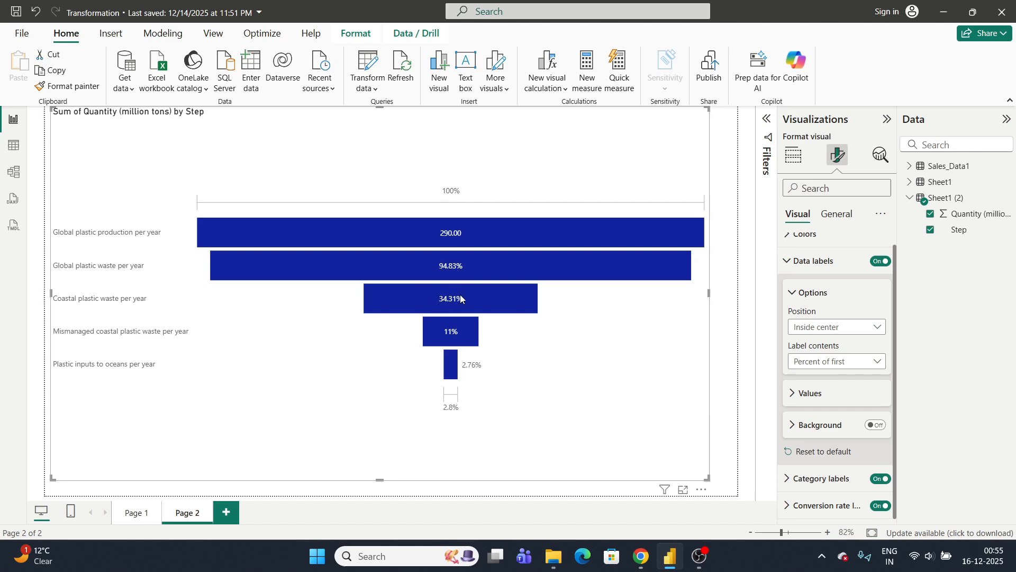
pyautogui.moveTo(430, 346)
pyautogui.moveTo(455, 236)
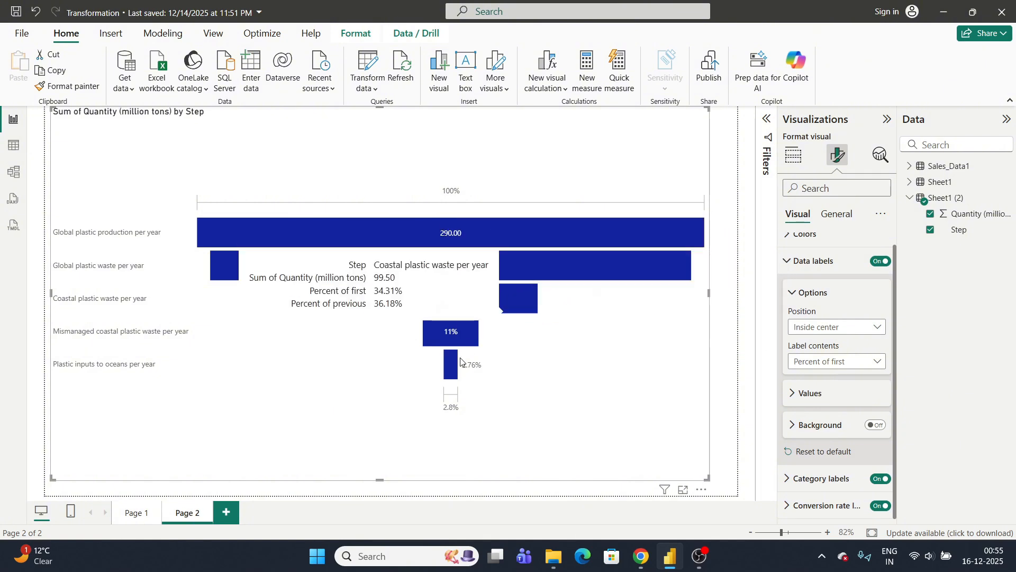
# - Try Percent of previous and Data value, percent of first as the funnel chart's data label contents, inspecting a bar's details each time
pyautogui.click(878, 362)
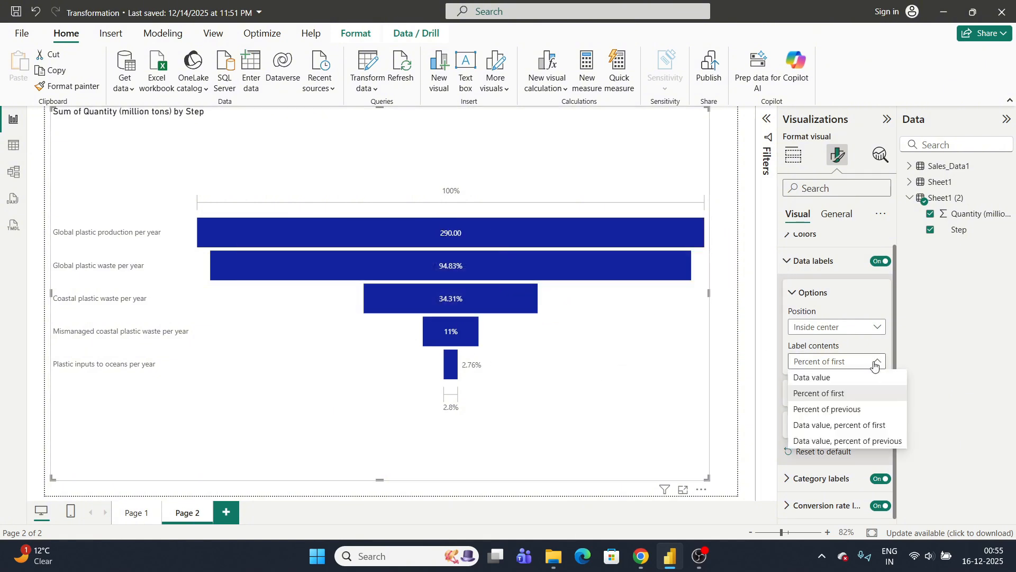
pyautogui.press('Escape')
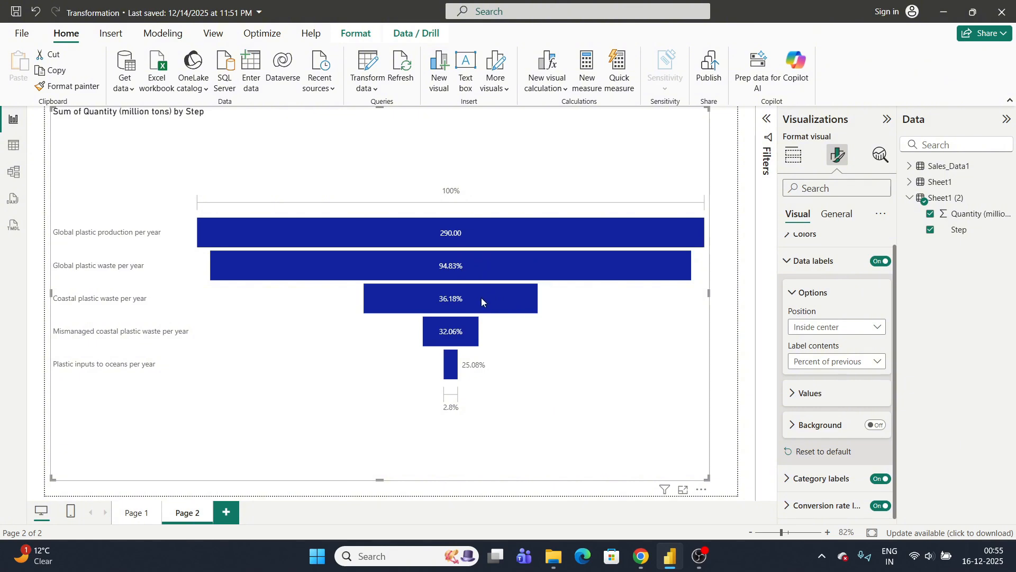
pyautogui.moveTo(487, 299)
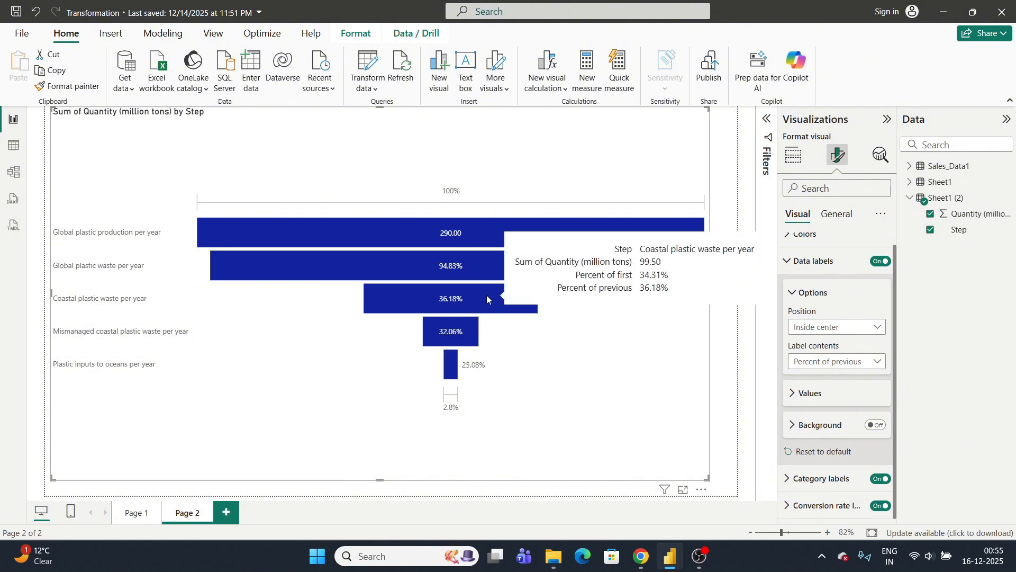
pyautogui.click(837, 361)
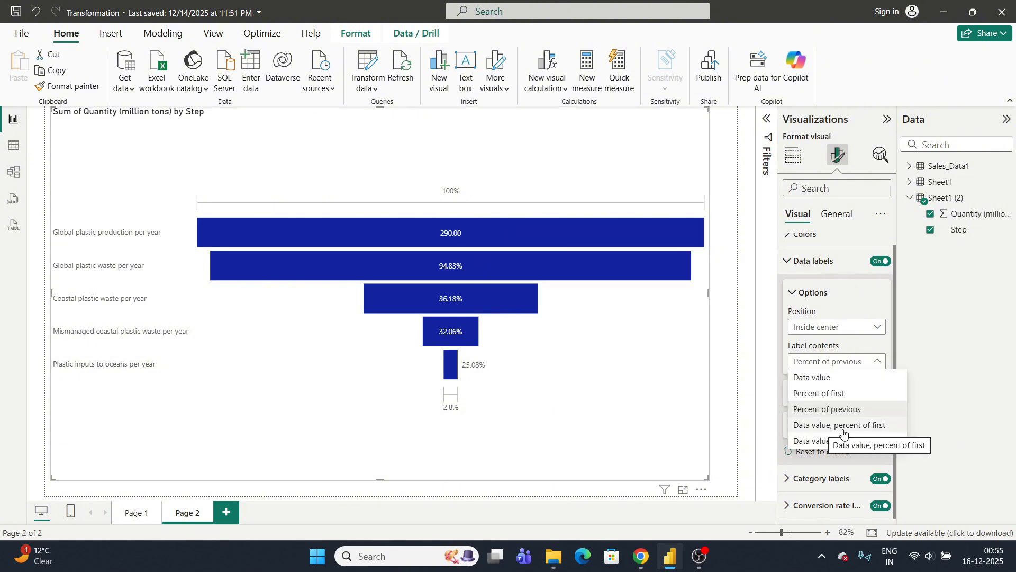
pyautogui.click(803, 426)
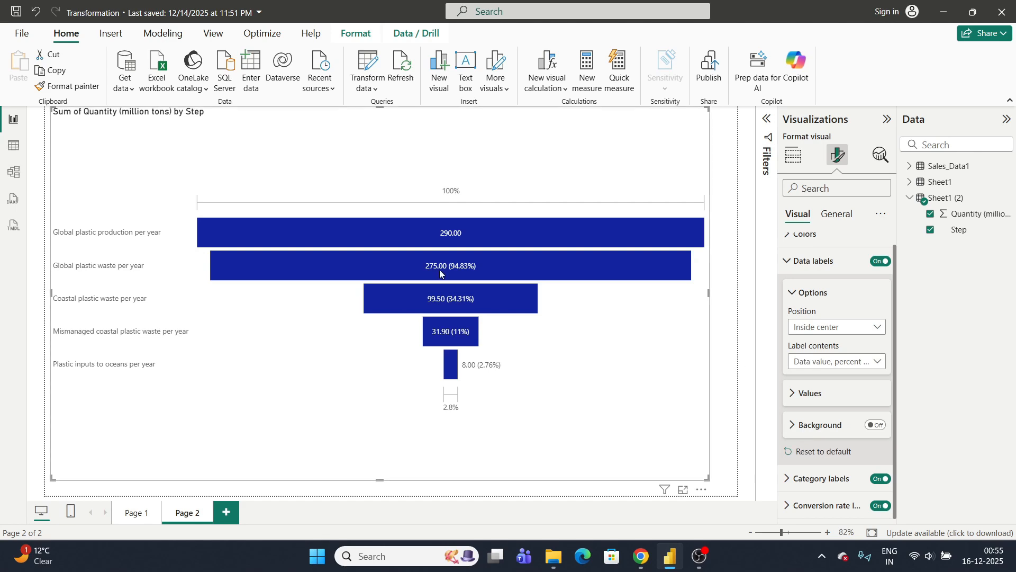
pyautogui.moveTo(458, 269)
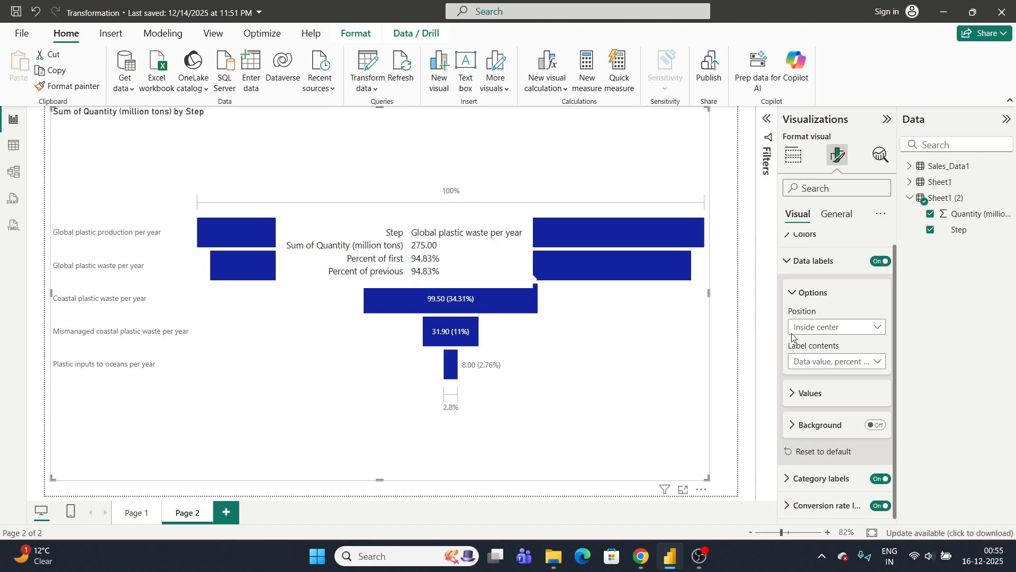
# - Set the funnel chart's data label contents to Data value, percent of previous
pyautogui.click(847, 362)
pyautogui.click(844, 442)
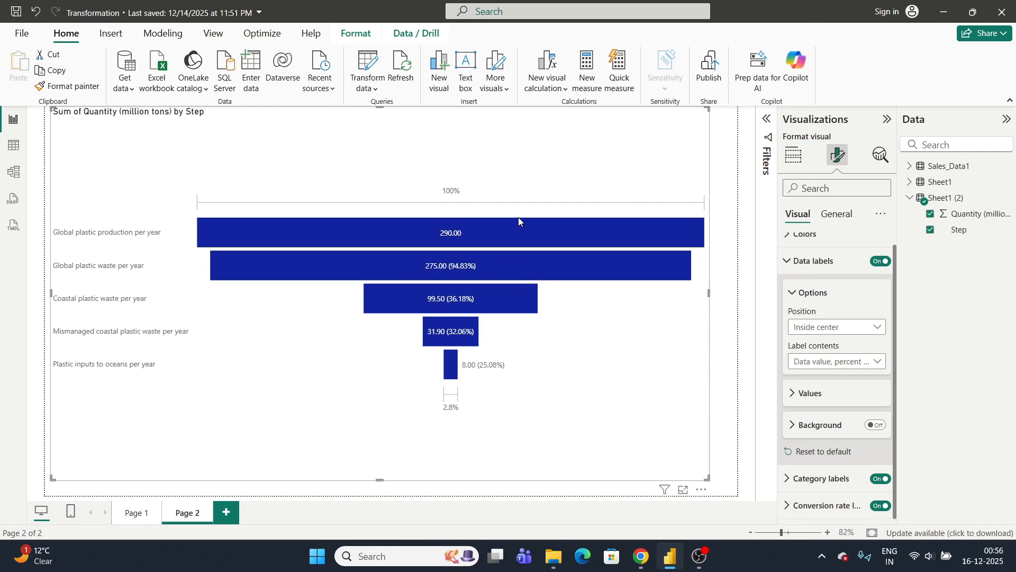
pyautogui.click(836, 361)
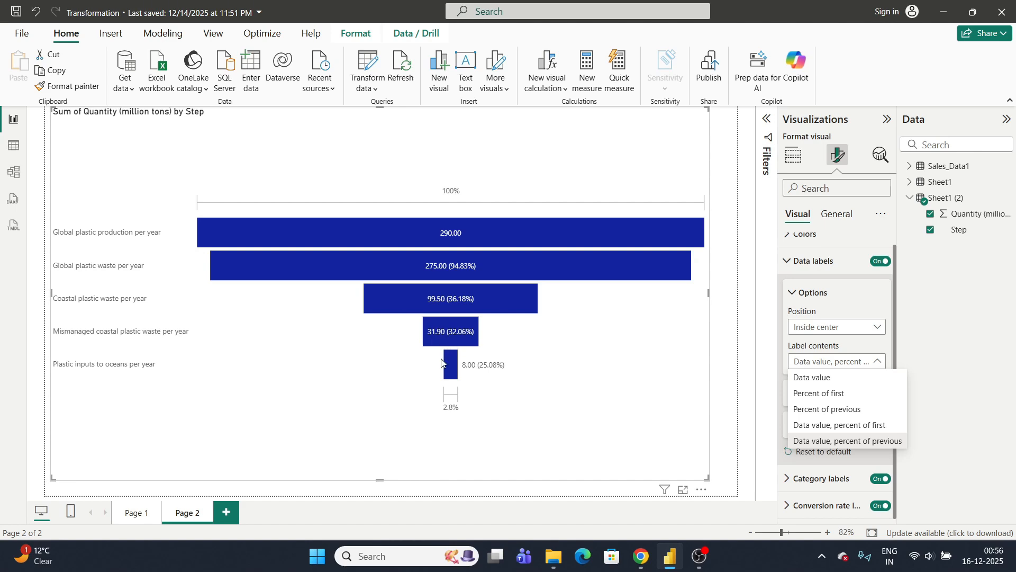
pyautogui.click(852, 299)
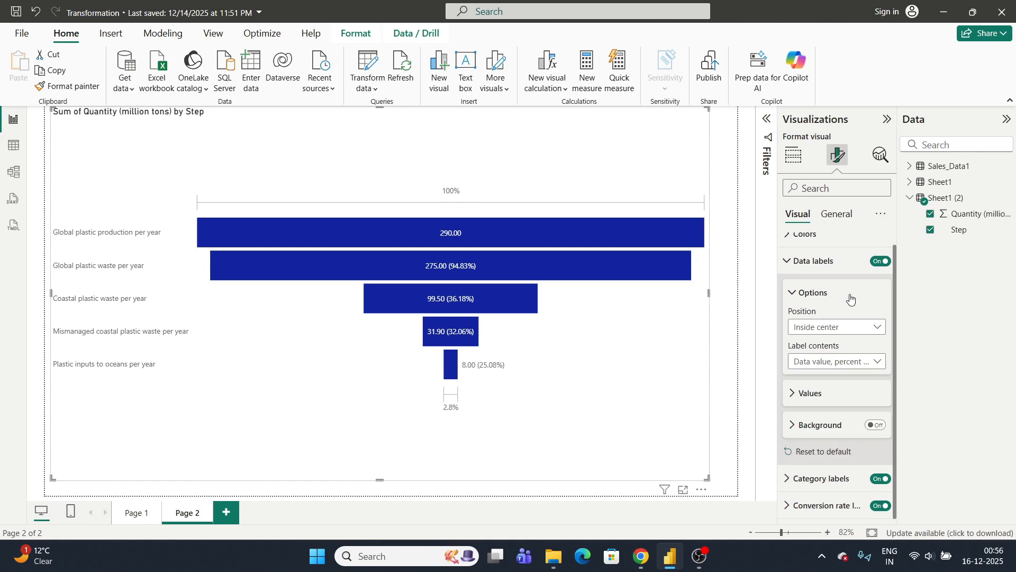
pyautogui.click(797, 295)
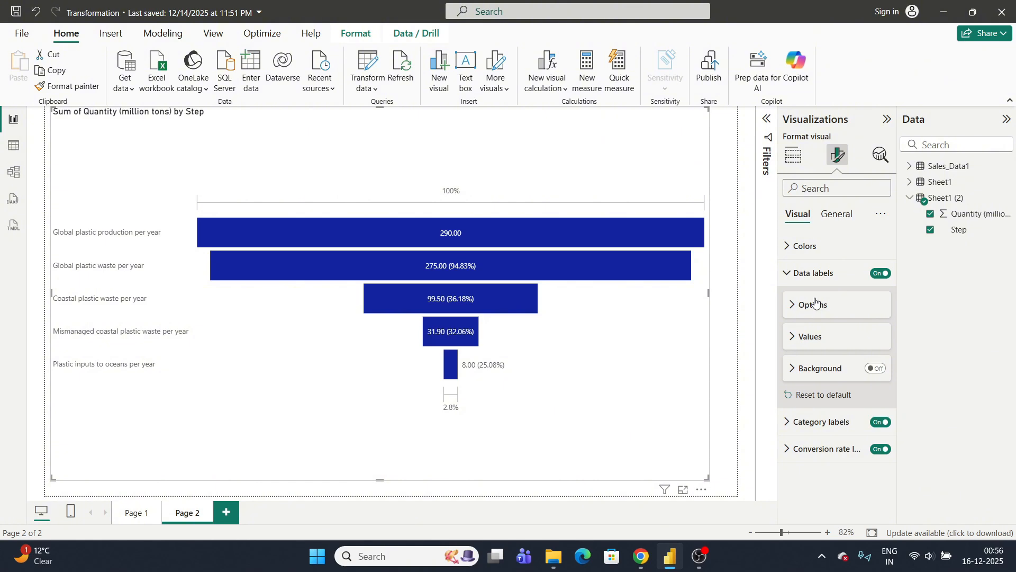
# - Try Millions as the data label values' display units and check the Quantity (million tons) column in the Sheet1 (2) table
pyautogui.click(814, 336)
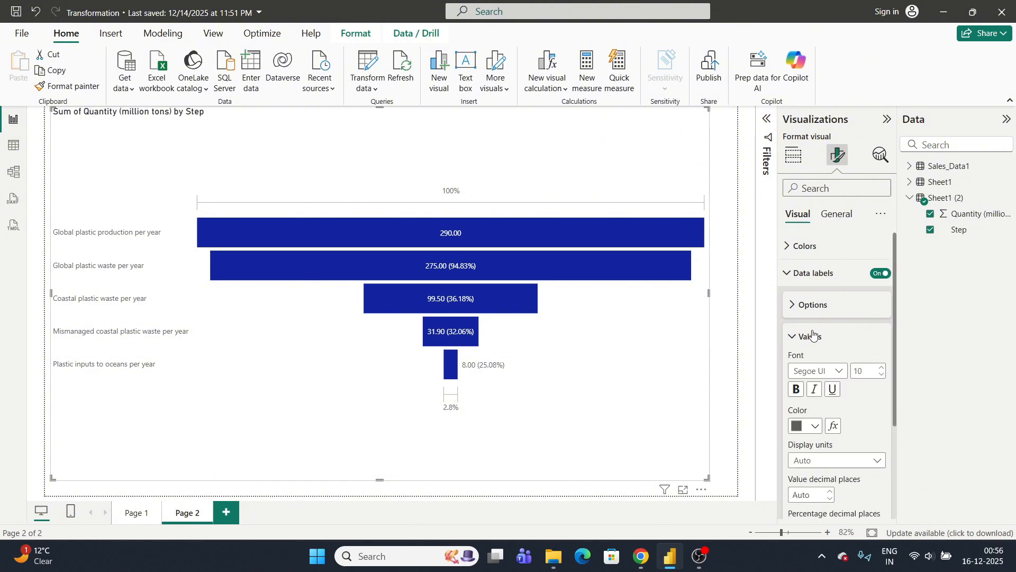
pyautogui.scroll(-2, 815, 318)
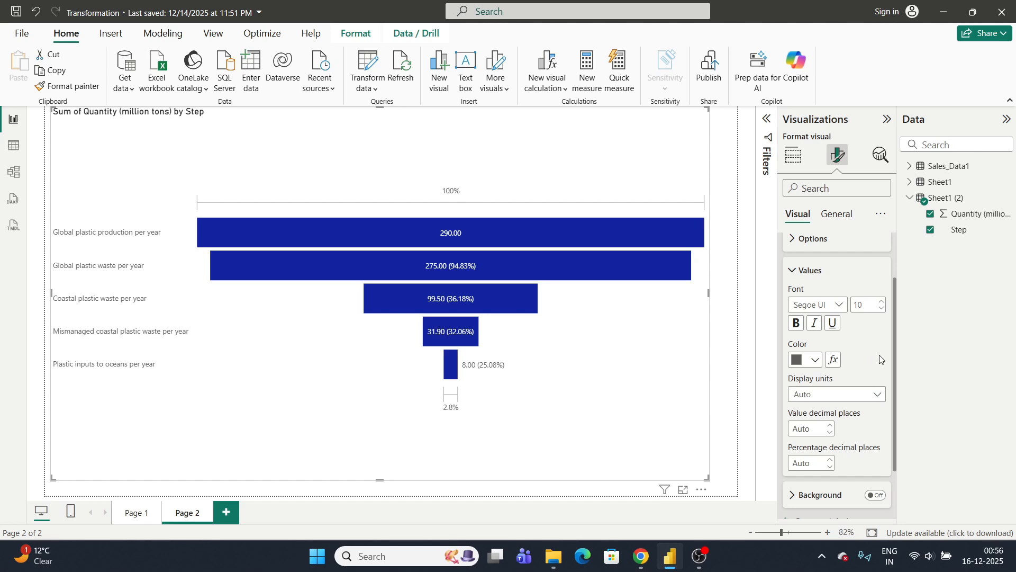
pyautogui.scroll(-2, 880, 359)
pyautogui.click(843, 325)
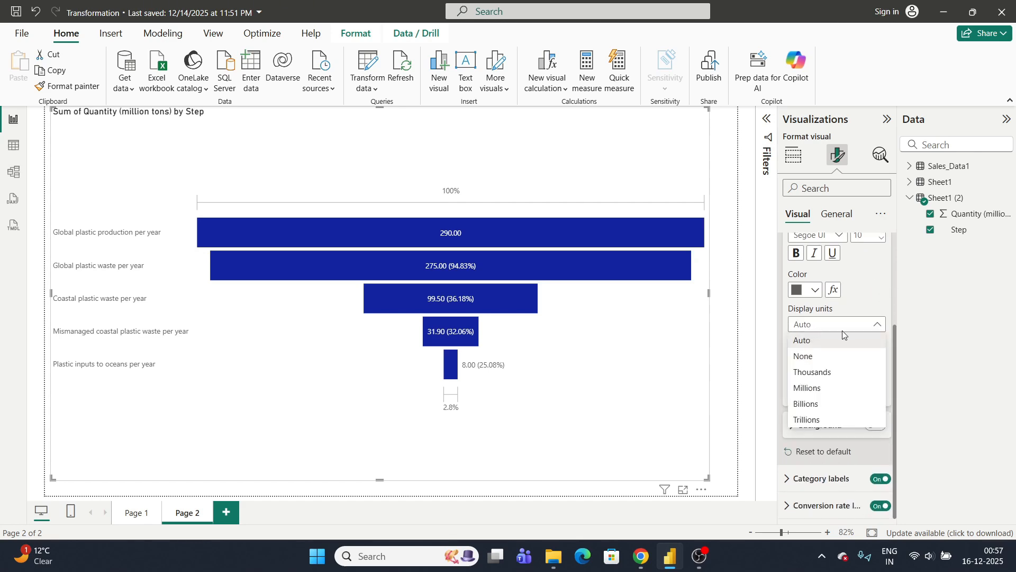
pyautogui.click(835, 390)
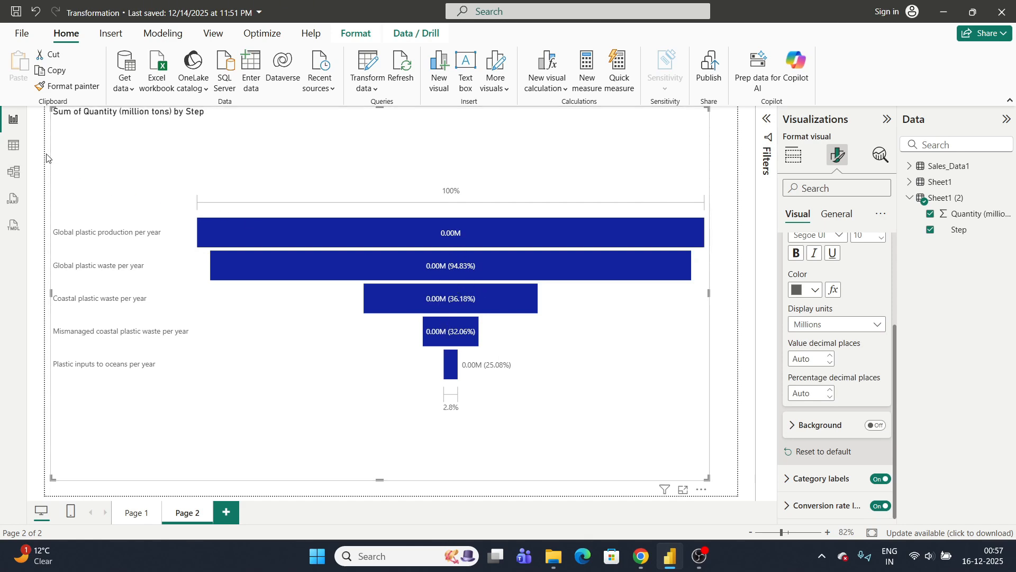
pyautogui.click(20, 148)
pyautogui.click(244, 142)
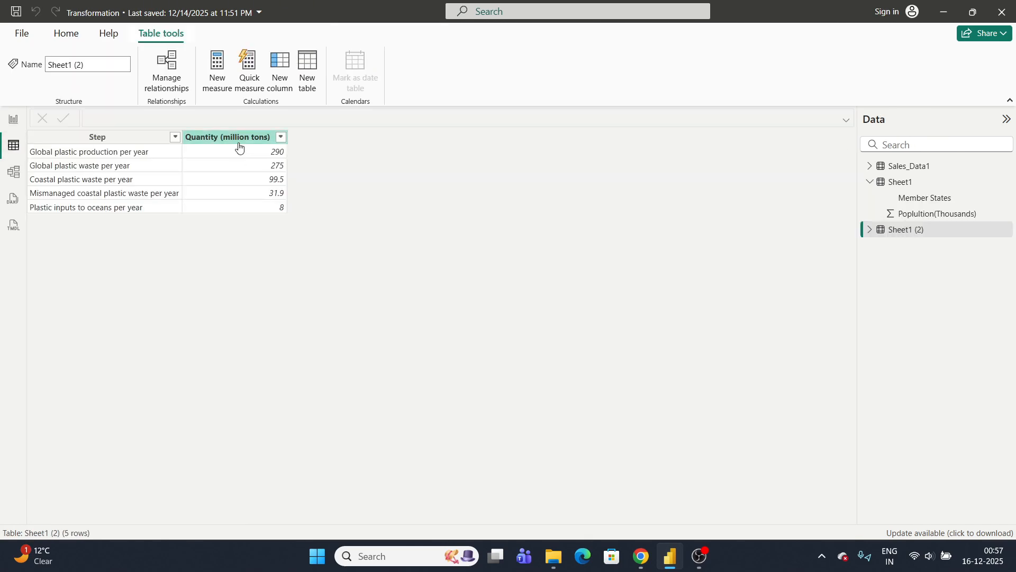
pyautogui.click(14, 119)
# - Try None as the data label values' display units and return them to Auto
pyautogui.click(852, 325)
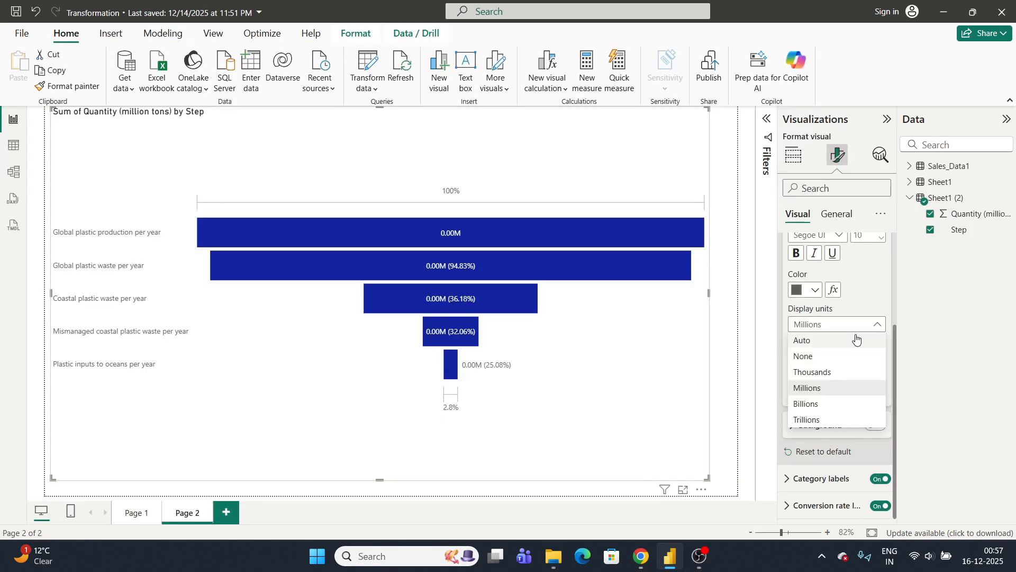
pyautogui.click(856, 340)
pyautogui.click(863, 326)
pyautogui.click(858, 357)
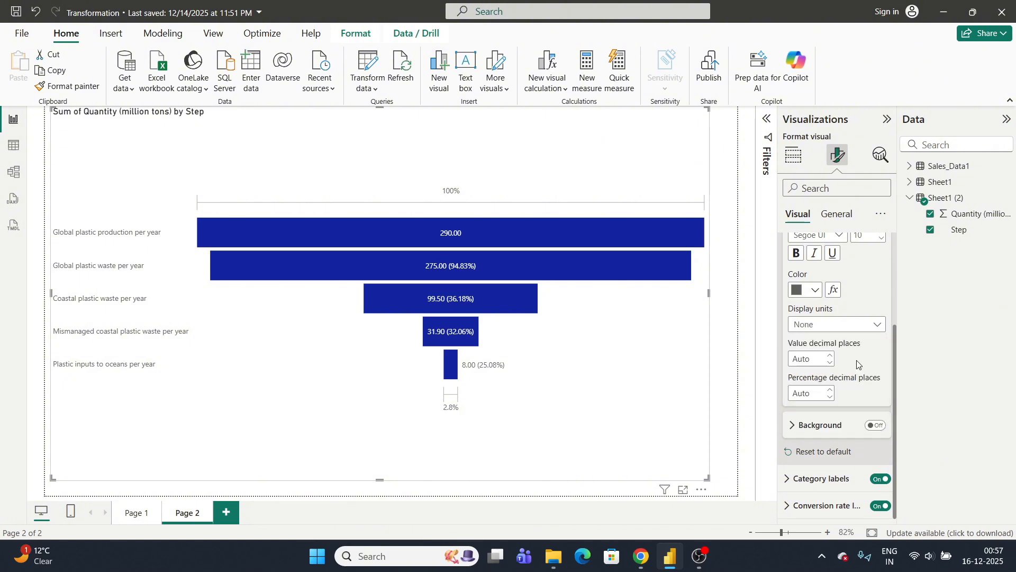
pyautogui.click(869, 325)
pyautogui.click(865, 340)
# - Try the background for the funnel chart's data labels and turn it back off
pyautogui.scroll(2, 828, 429)
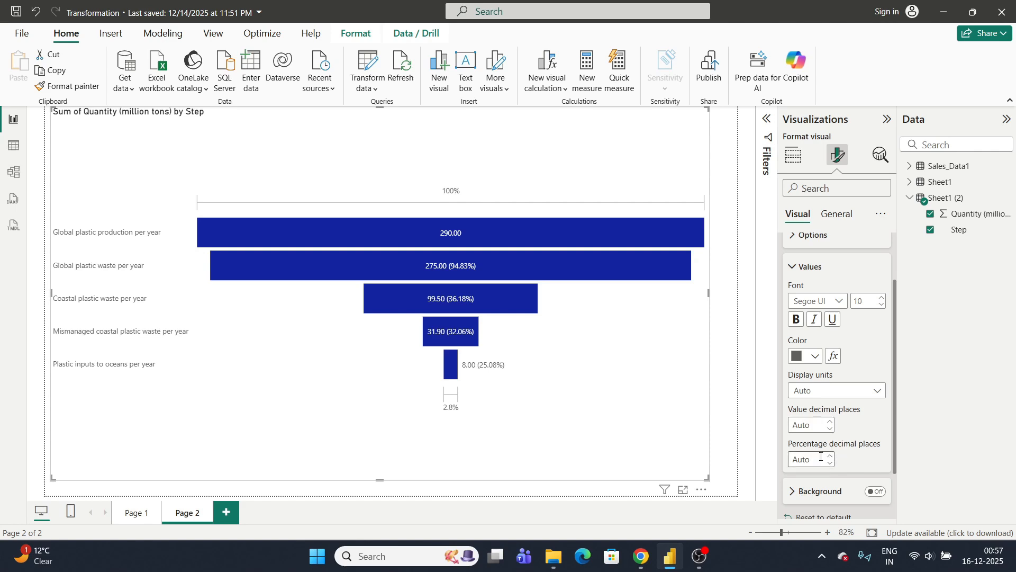
pyautogui.click(884, 372)
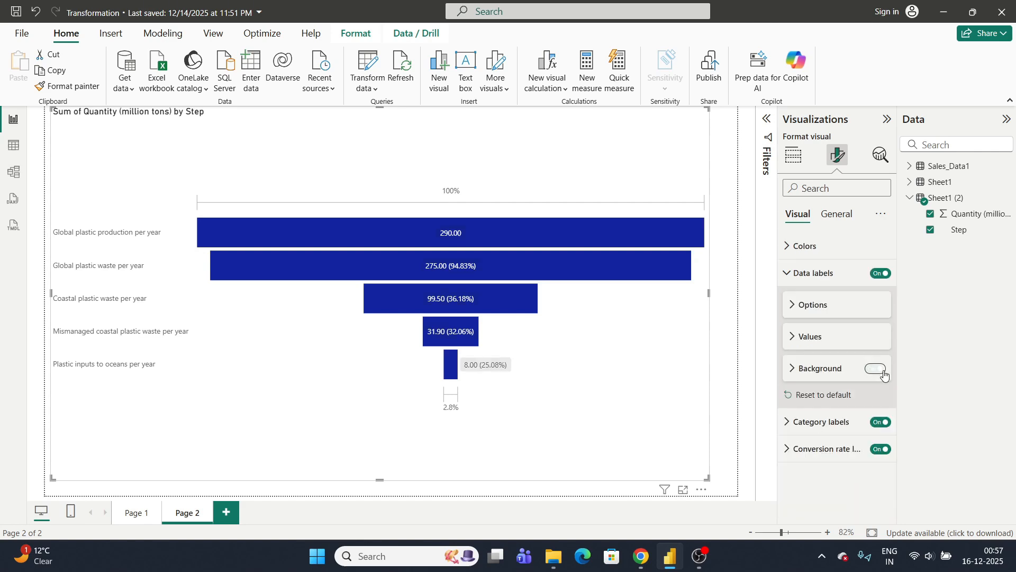
pyautogui.click(884, 371)
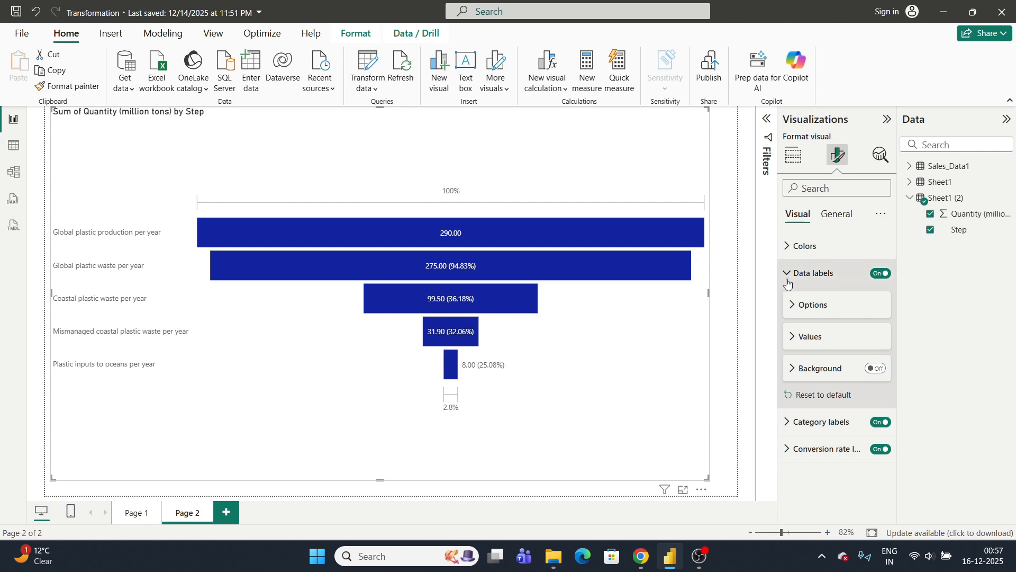
pyautogui.click(837, 272)
# - Try hiding the funnel chart's category labels and turn them back on
pyautogui.click(849, 300)
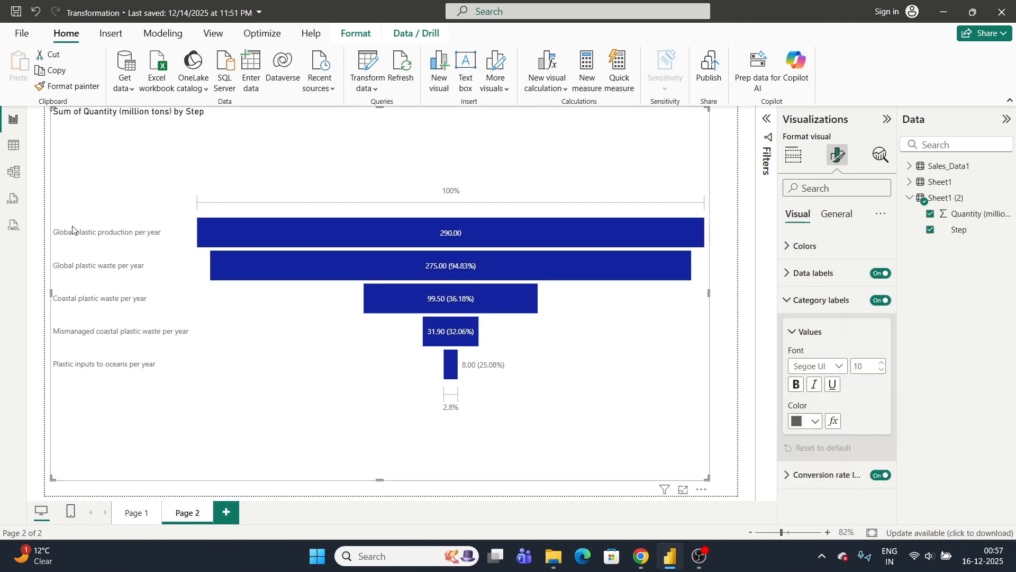
pyautogui.click(881, 306)
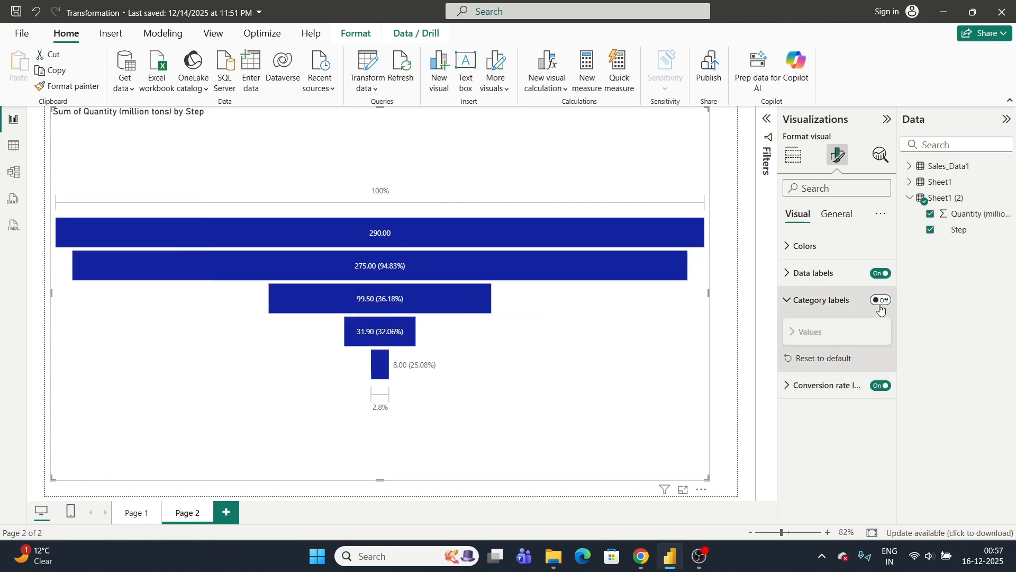
pyautogui.click(881, 306)
pyautogui.click(790, 307)
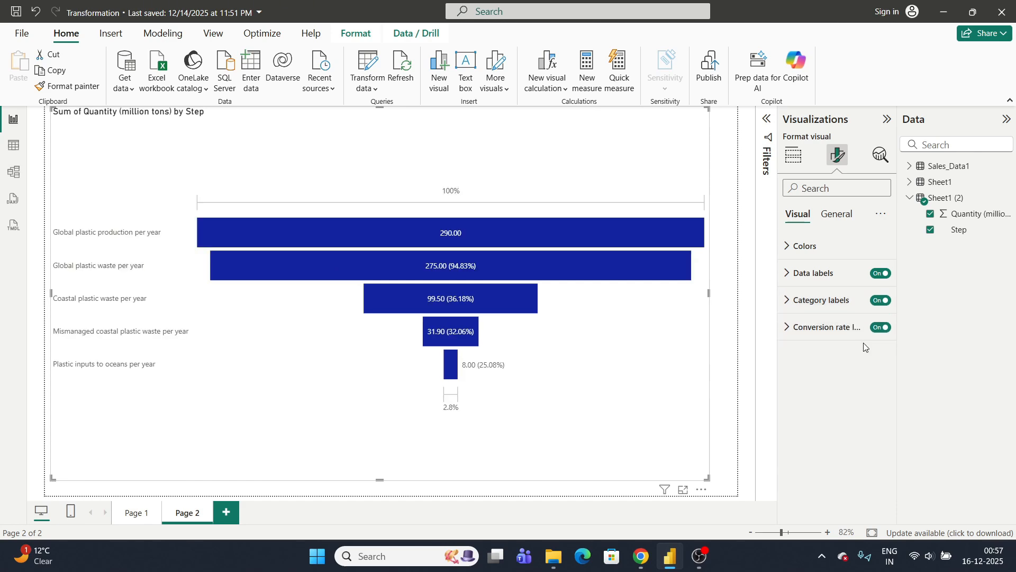
# - Review the value settings of the funnel chart's conversion rate label and return to the build options for the visual
pyautogui.click(843, 331)
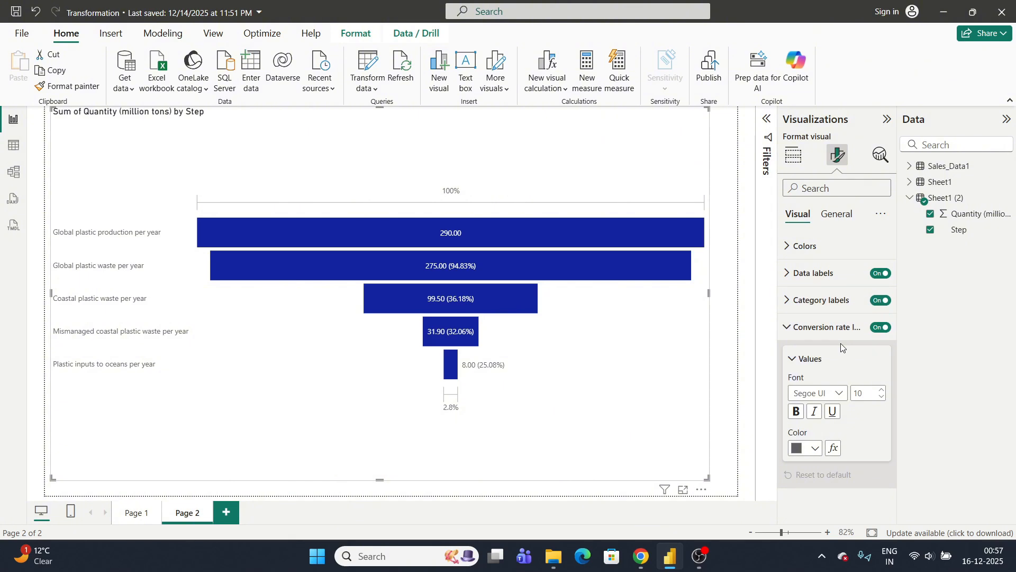
pyautogui.click(806, 332)
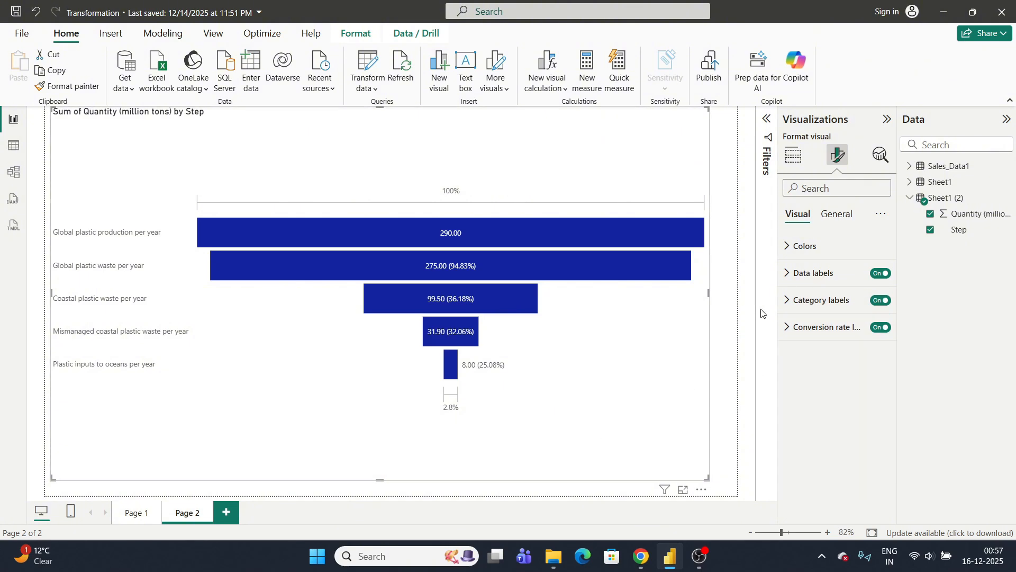
pyautogui.click(795, 156)
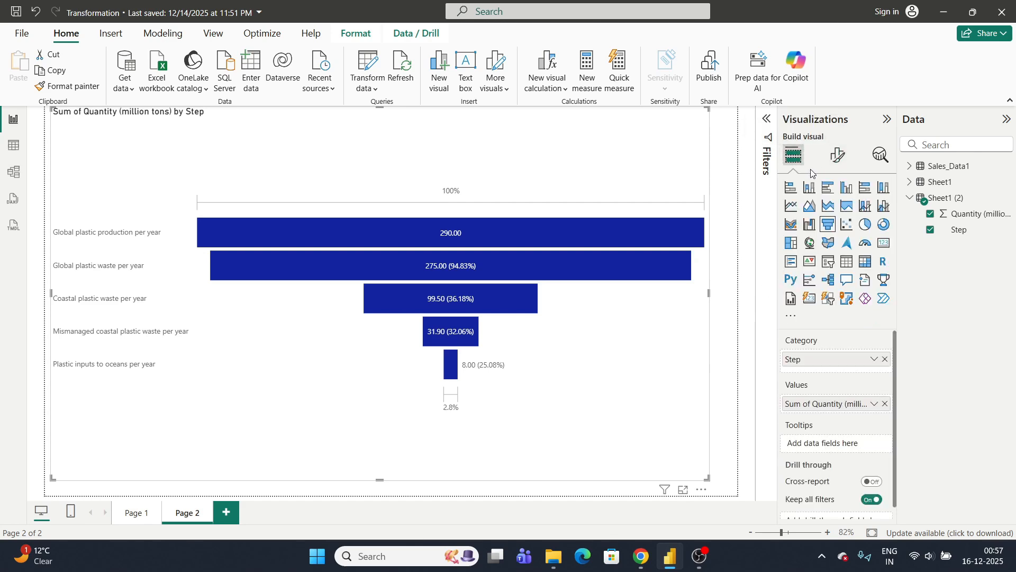